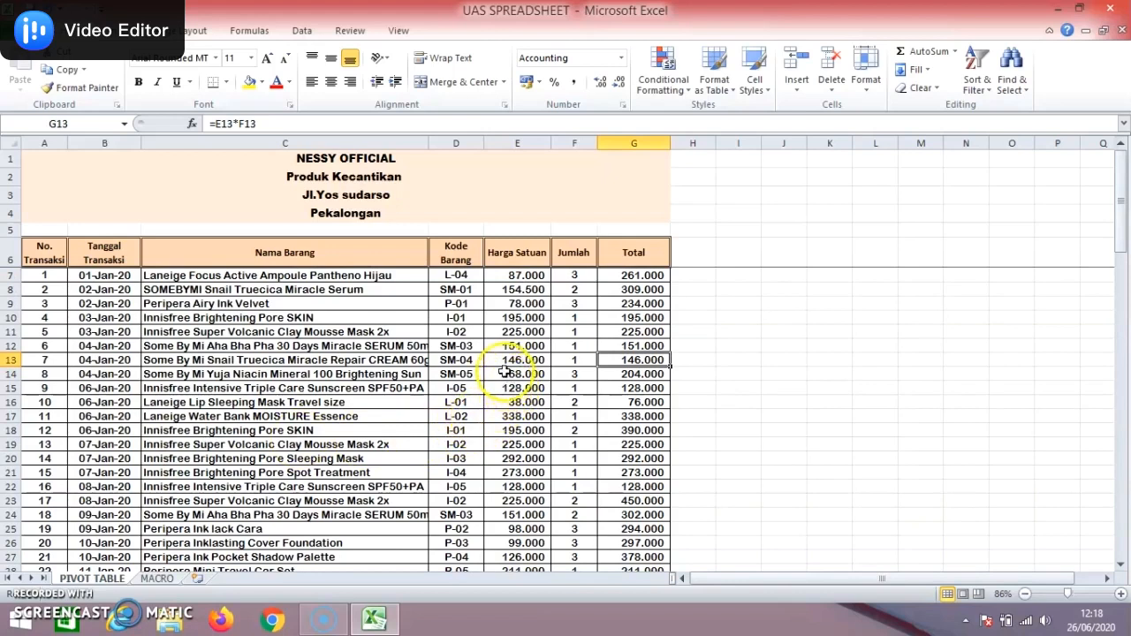
Start a PivotTable from the sales transaction table and reselect A6:G59 on the PIVOT TABLE sheet as its source range
left_click(394, 173)
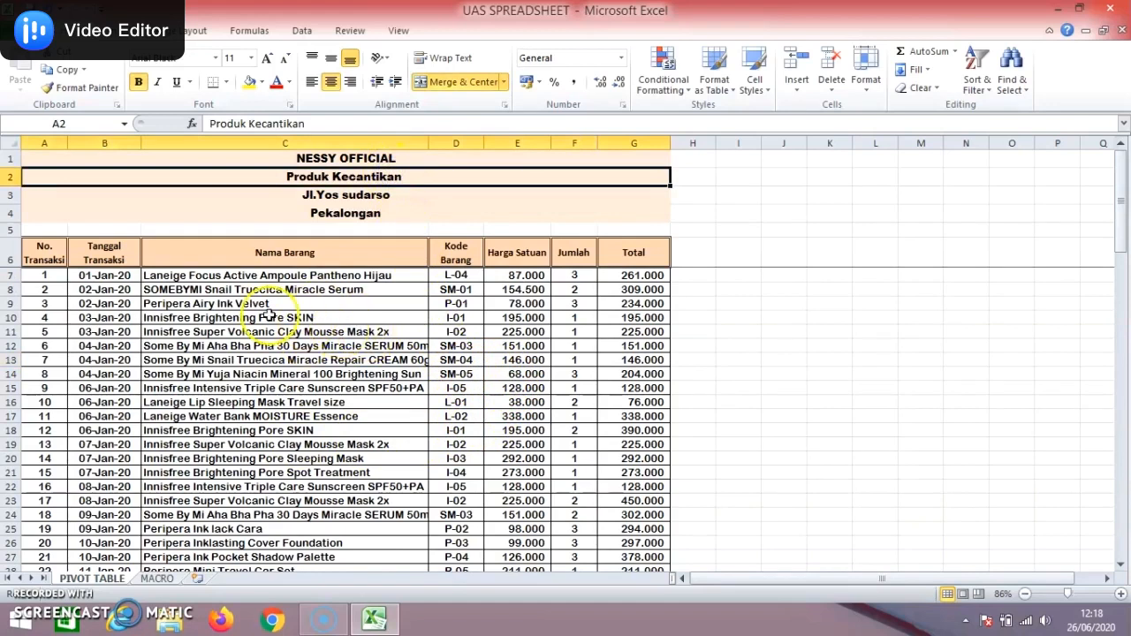
left_click(132, 276)
scroll(368, 384, "down", 6)
scroll(369, 384, "down", 6)
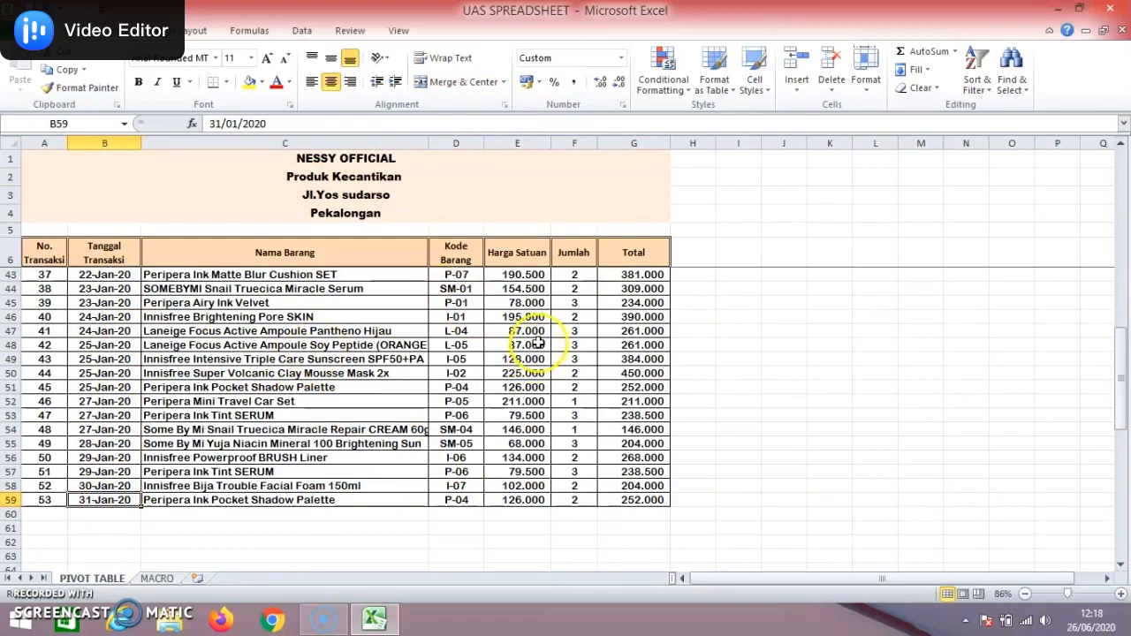
left_click(140, 30)
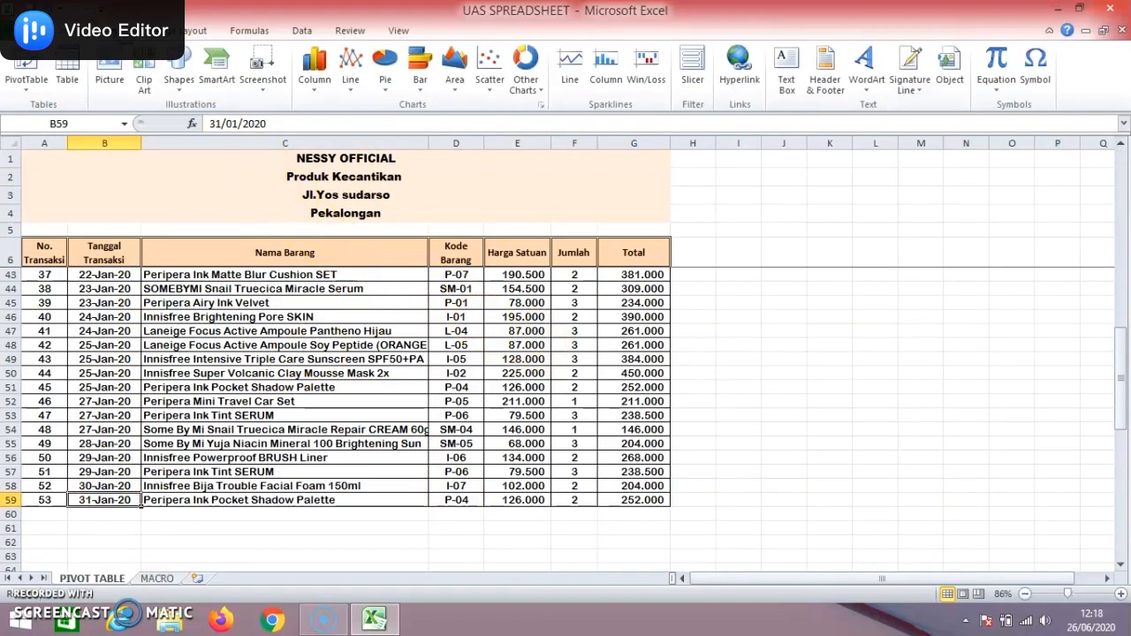
left_click(36, 86)
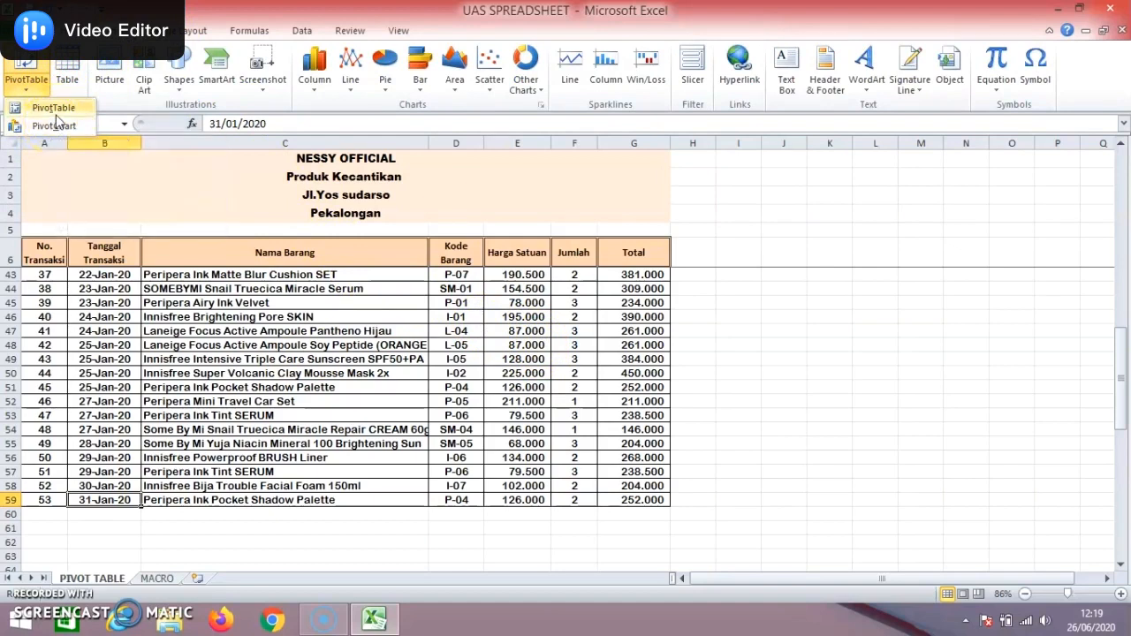
left_click(57, 117)
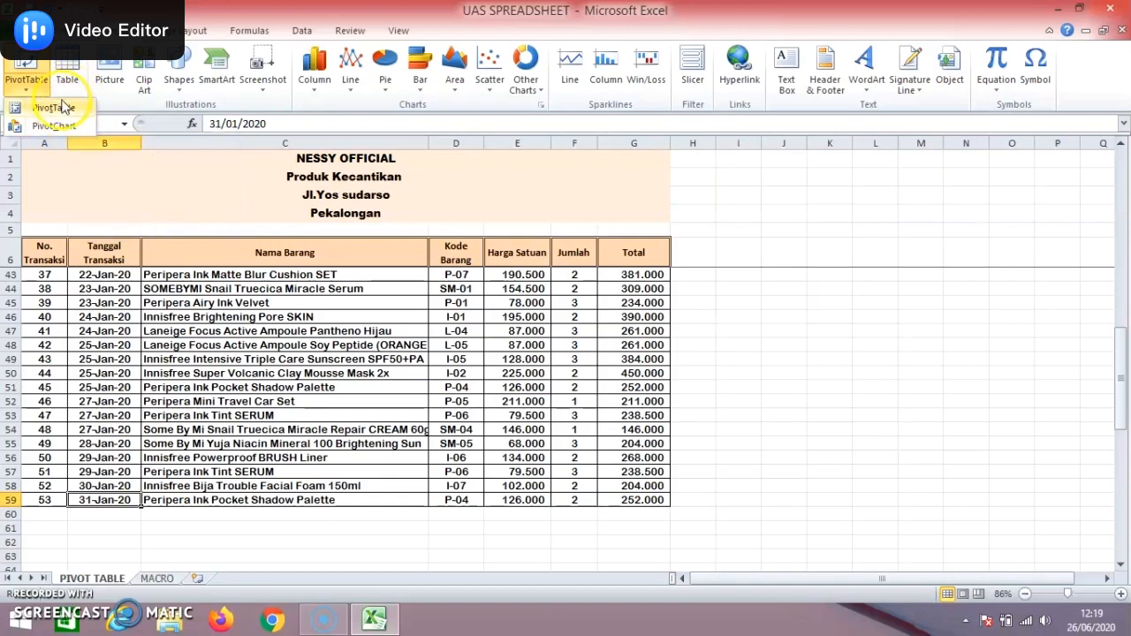
left_click(66, 106)
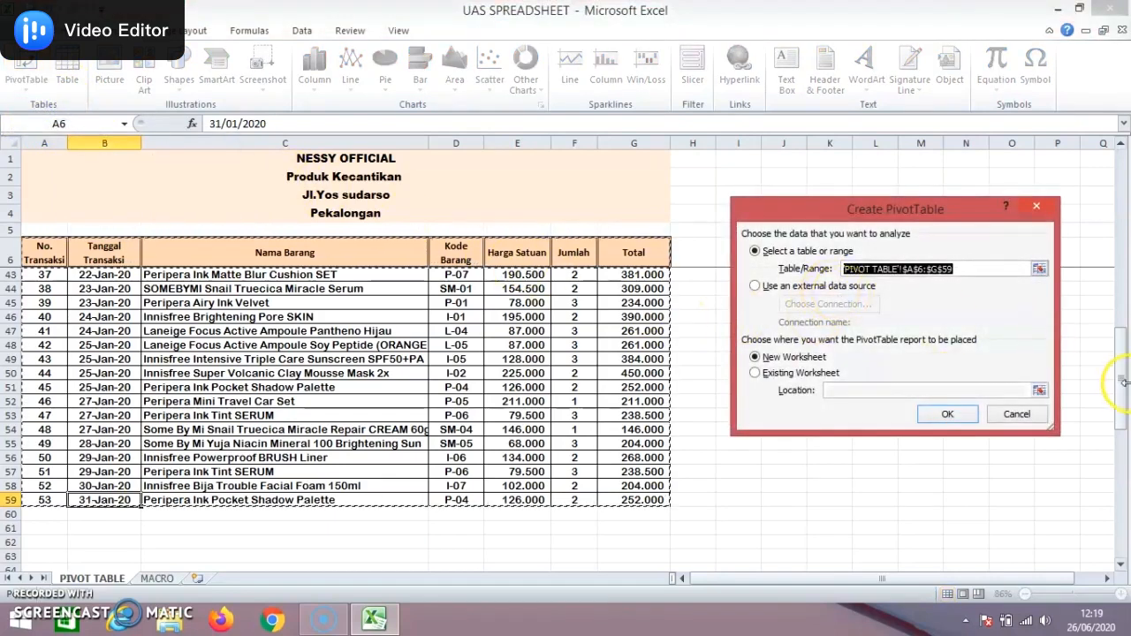
key("BackSpace")
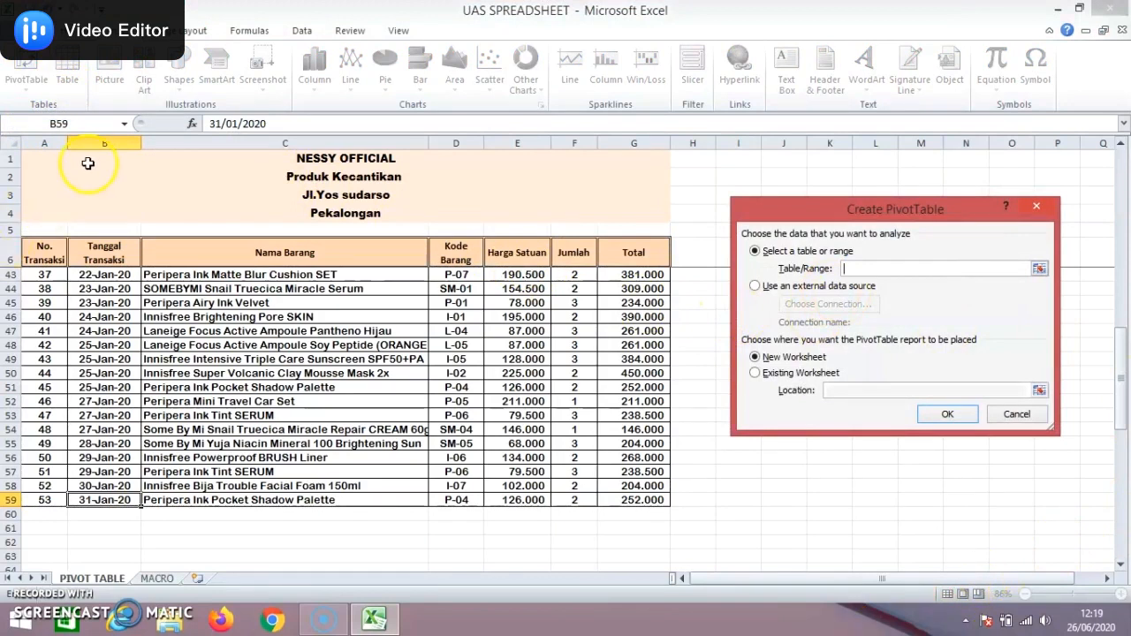
left_click(31, 252)
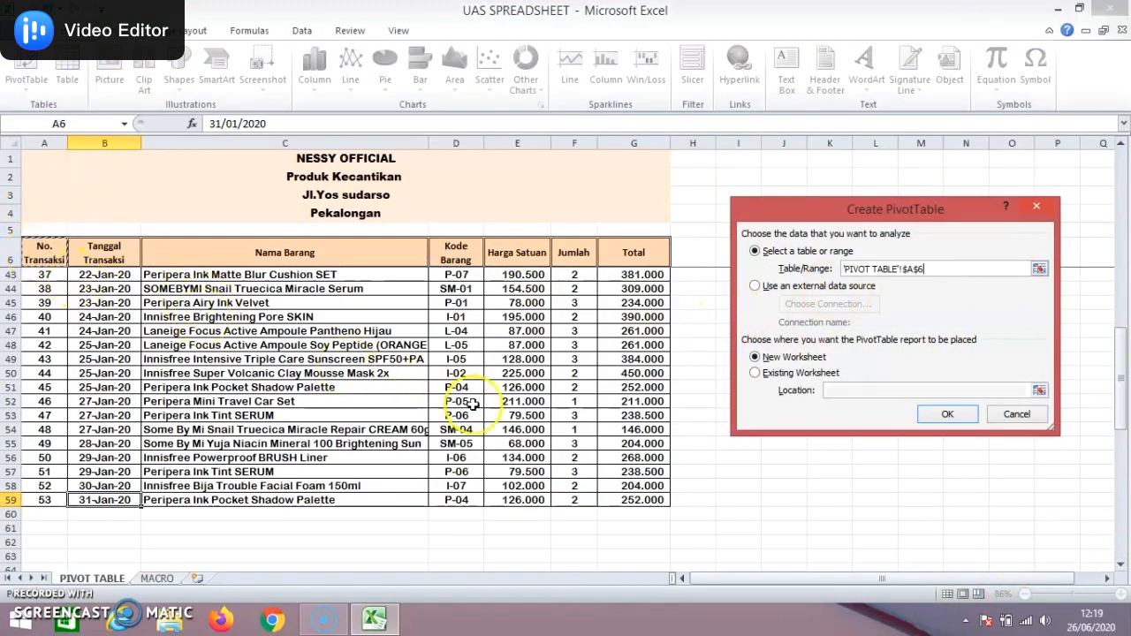
left_click(661, 502, "shift")
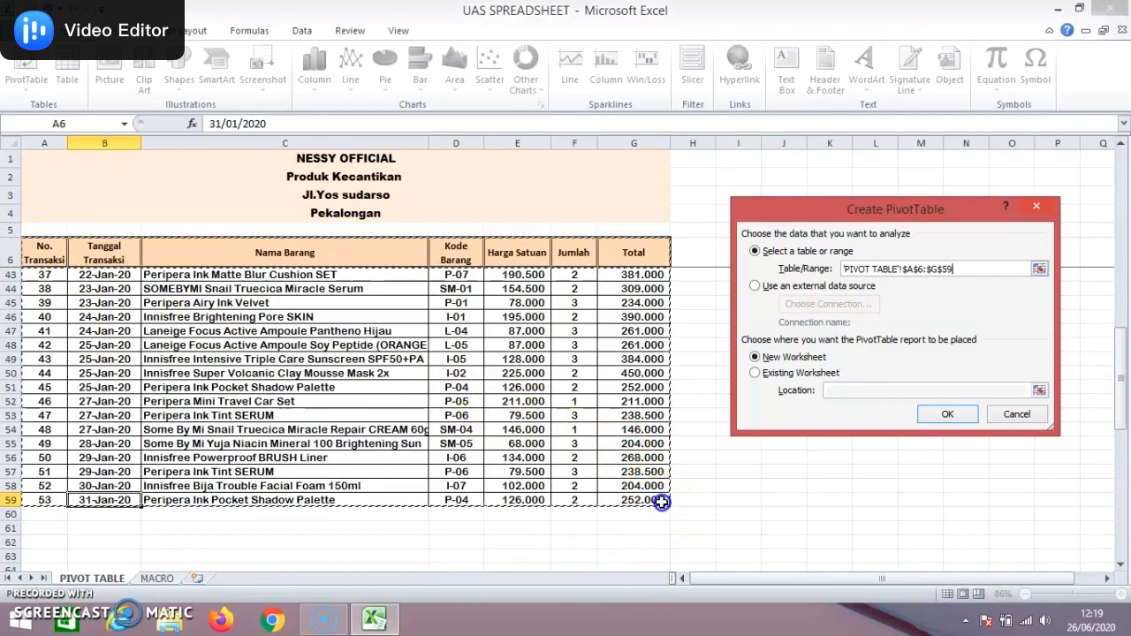
Choose a new worksheet as the PivotTable's location and create the empty report
left_click(814, 360)
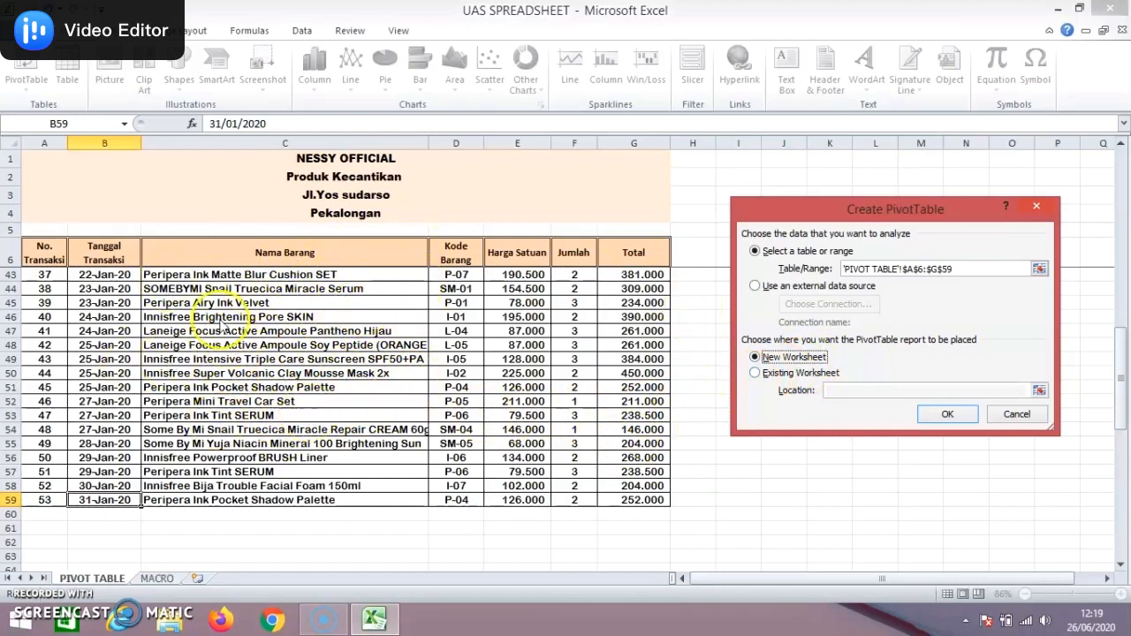
left_click(789, 375)
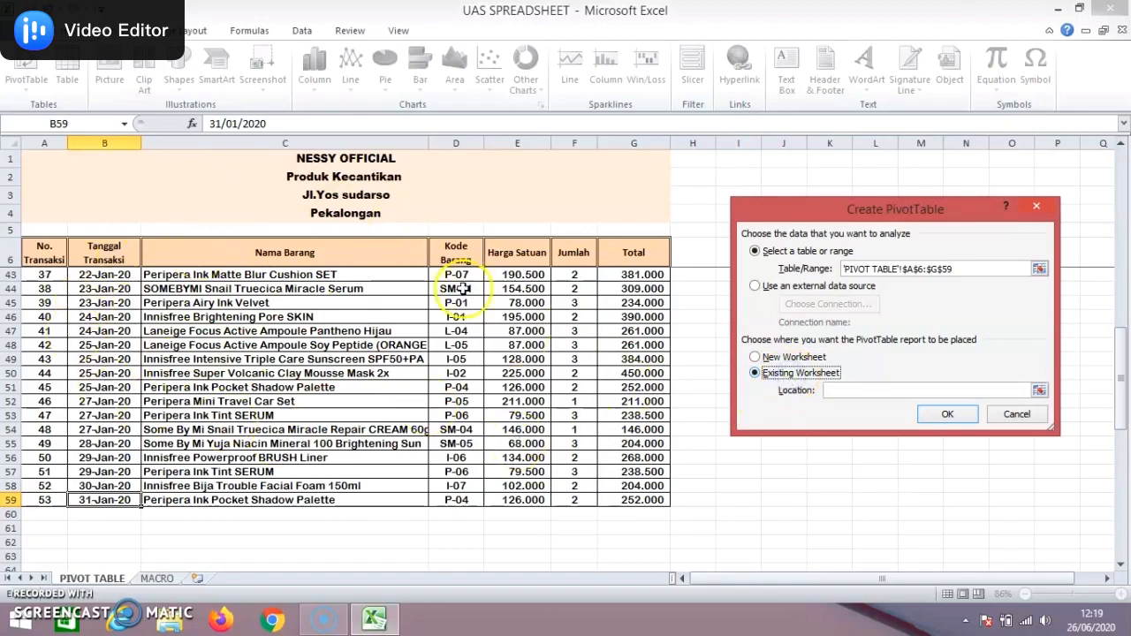
scroll(375, 402, "up", 4)
scroll(375, 402, "up", 7)
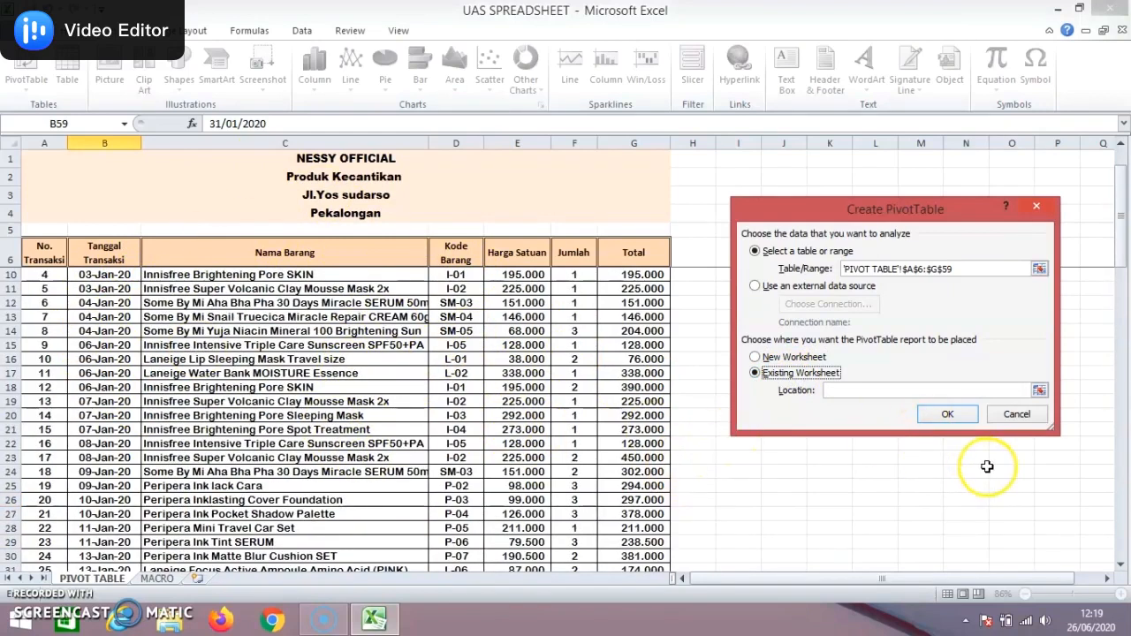
left_click(814, 357)
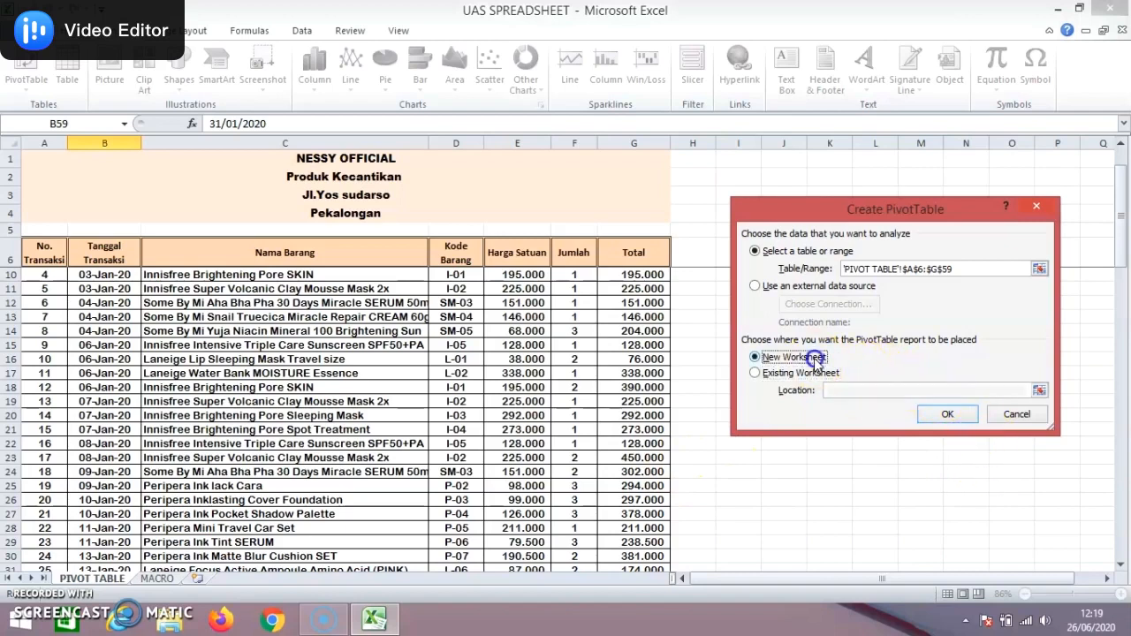
left_click(949, 413)
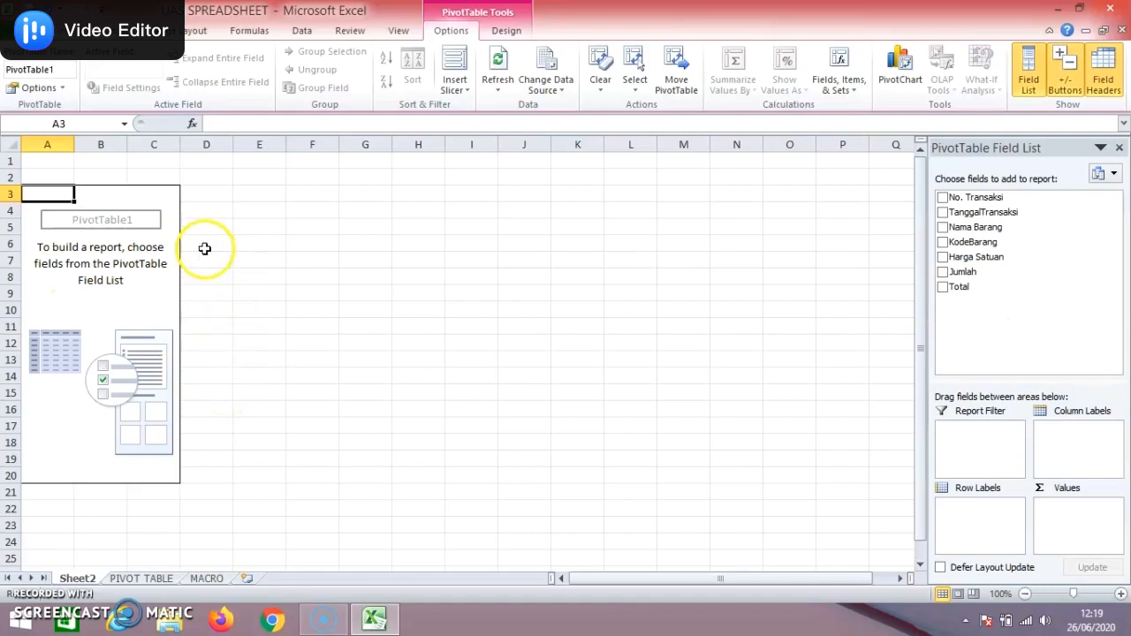
left_click(94, 192)
left_click(139, 212)
left_click(99, 319)
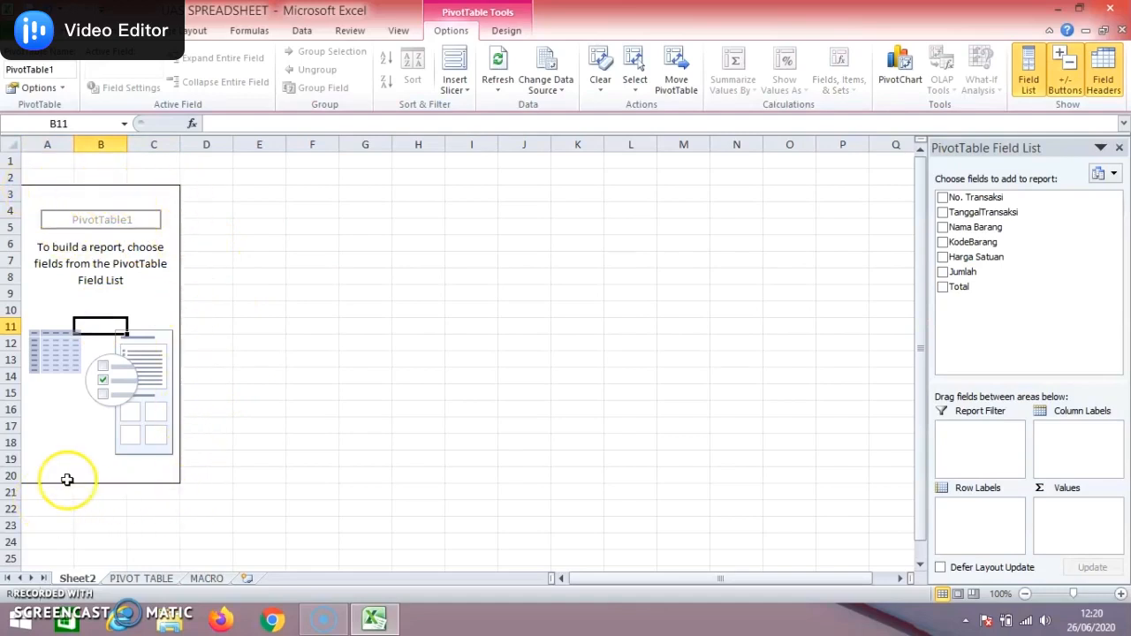
left_click(439, 356)
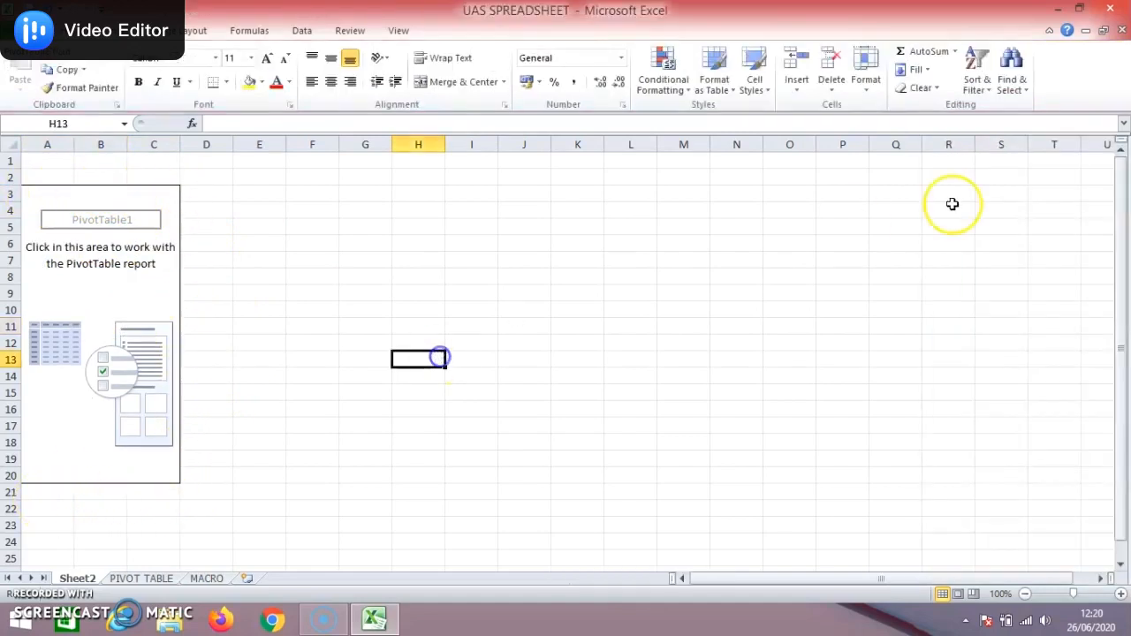
Add the Nama Barang field to the PivotTable's row labels and look through the product list
left_click(90, 195)
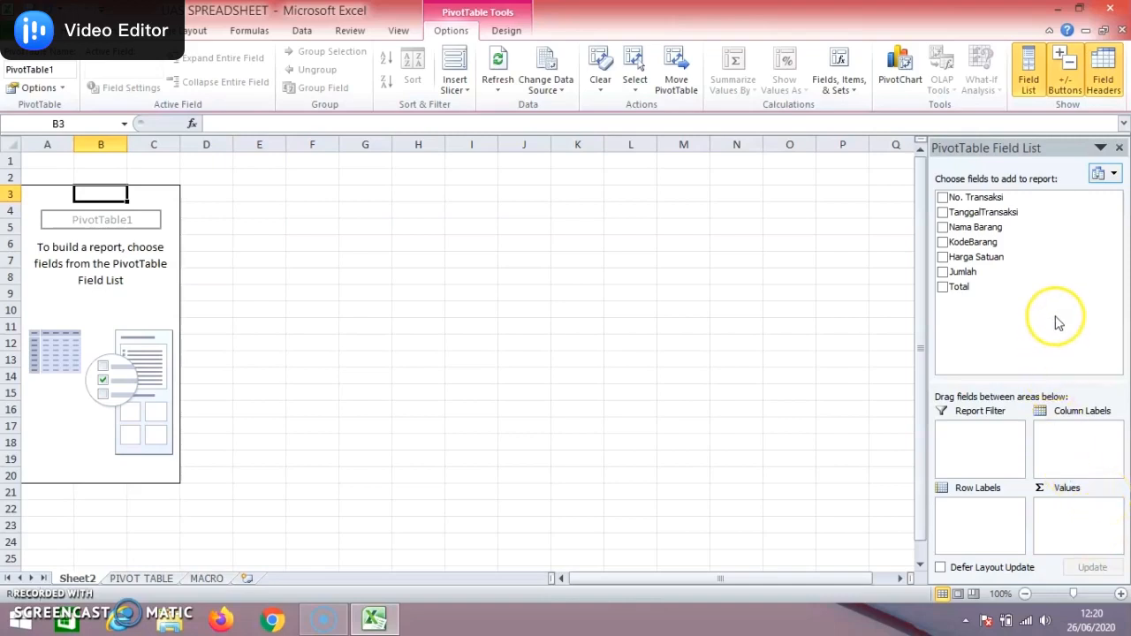
left_click_drag(998, 231, 992, 515)
left_click(249, 311)
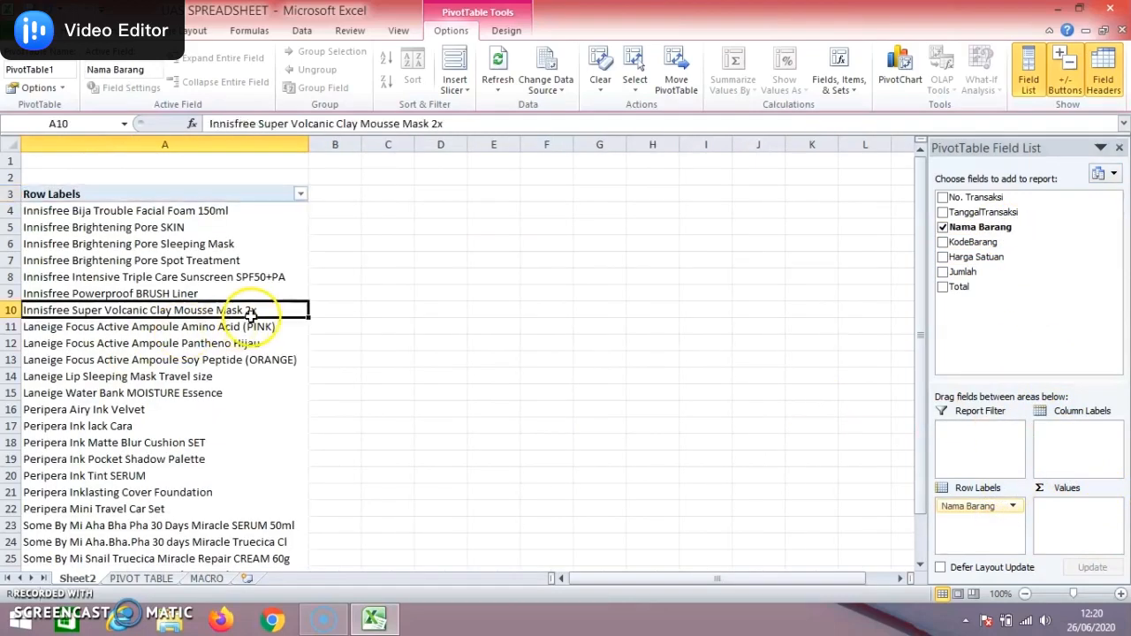
scroll(253, 319, "down", 4)
scroll(253, 314, "up", 3)
scroll(250, 315, "up", 1)
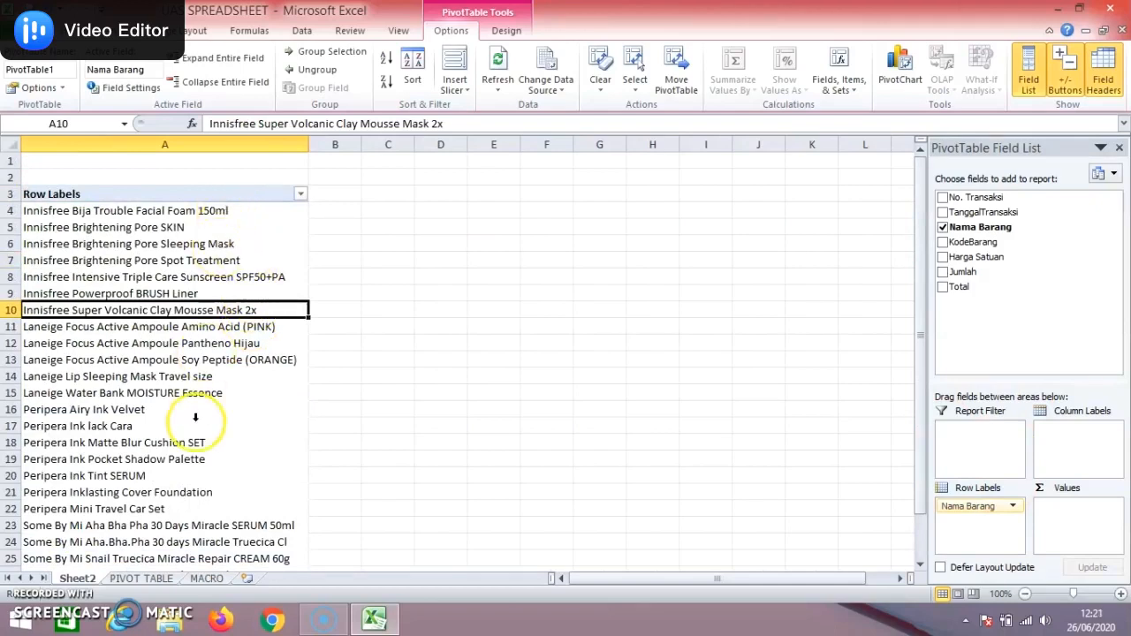
scroll(212, 265, "down", 3)
scroll(209, 429, "up", 3)
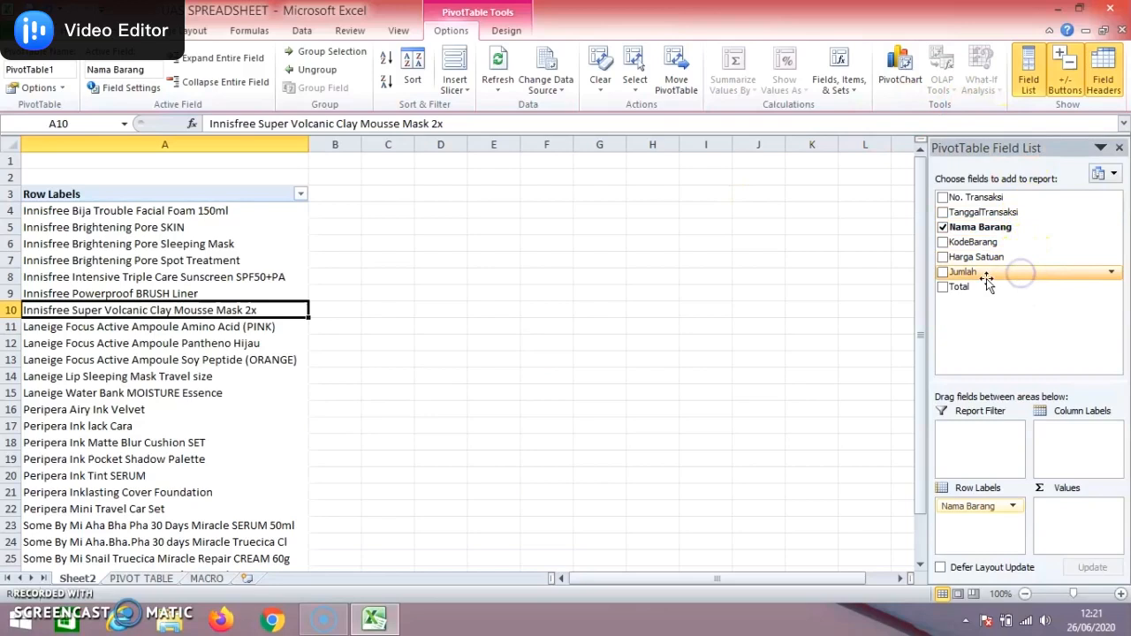
Add the Jumlah field to the PivotTable's values as a sum and check its grand total
left_click_drag(979, 274, 1055, 504)
left_click(385, 212)
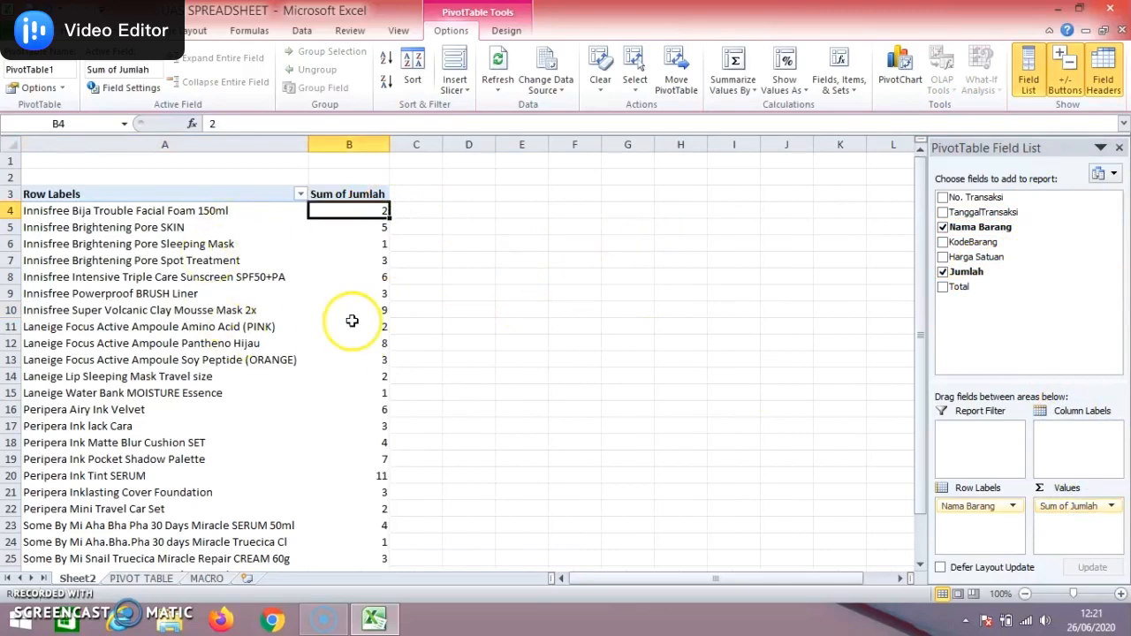
scroll(189, 293, "down", 3)
scroll(188, 292, "up", 1)
scroll(188, 293, "down", 3)
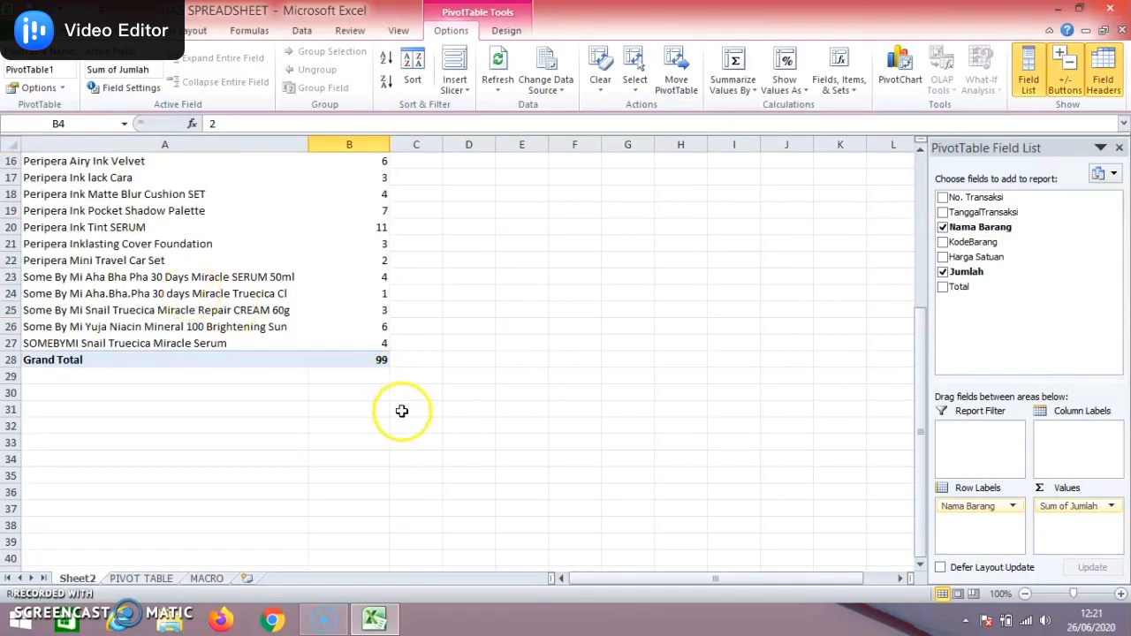
left_click(385, 364)
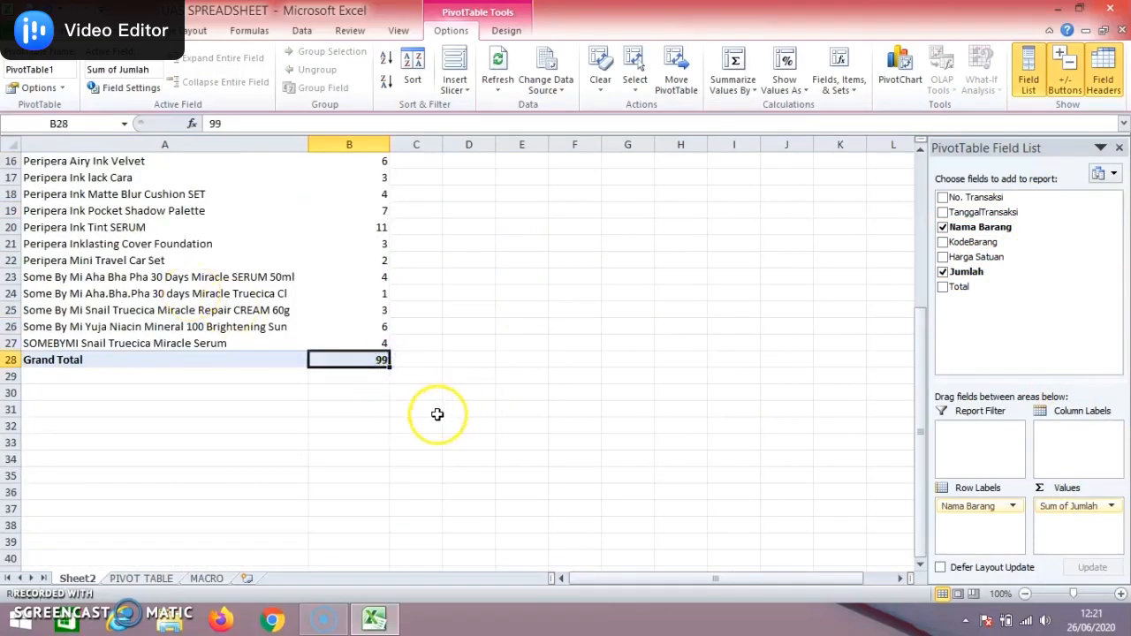
scroll(436, 412, "up", 4)
scroll(436, 413, "up", 1)
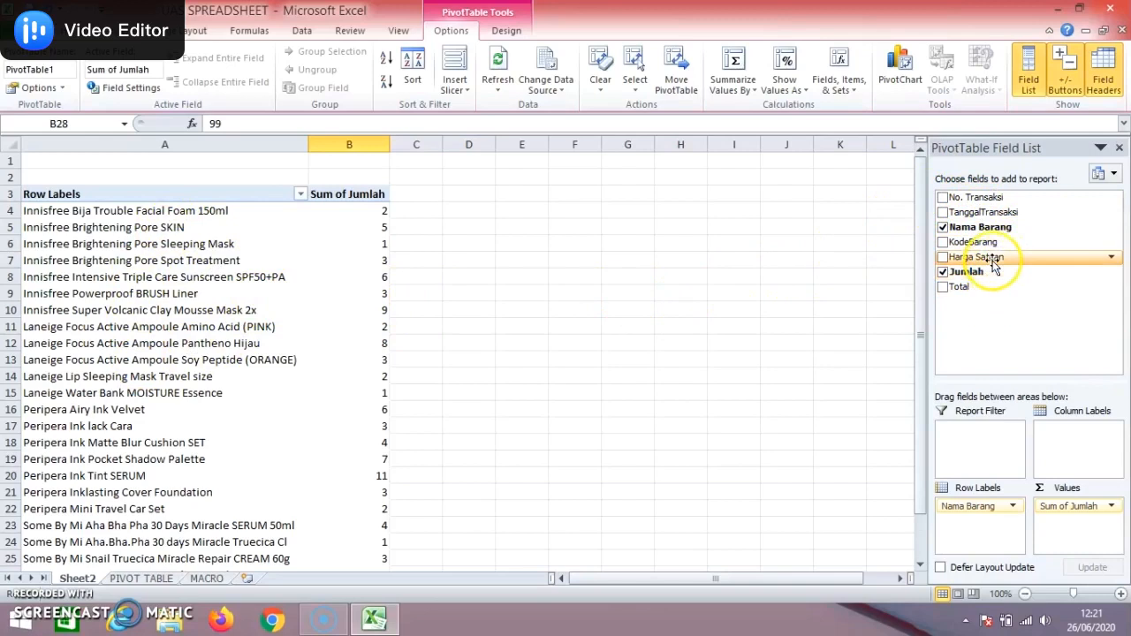
Add the Harga Satuan field to the PivotTable's values and apply the Accounting number format to its sums in C4:C28
left_click_drag(990, 258, 1076, 521)
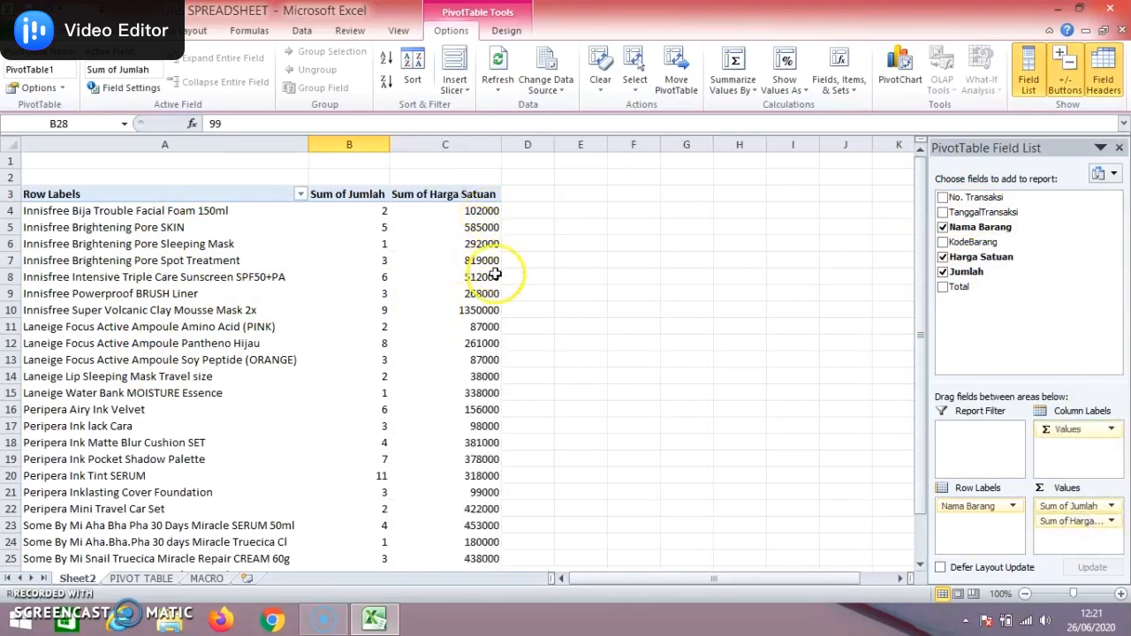
left_click_drag(491, 210, 477, 531)
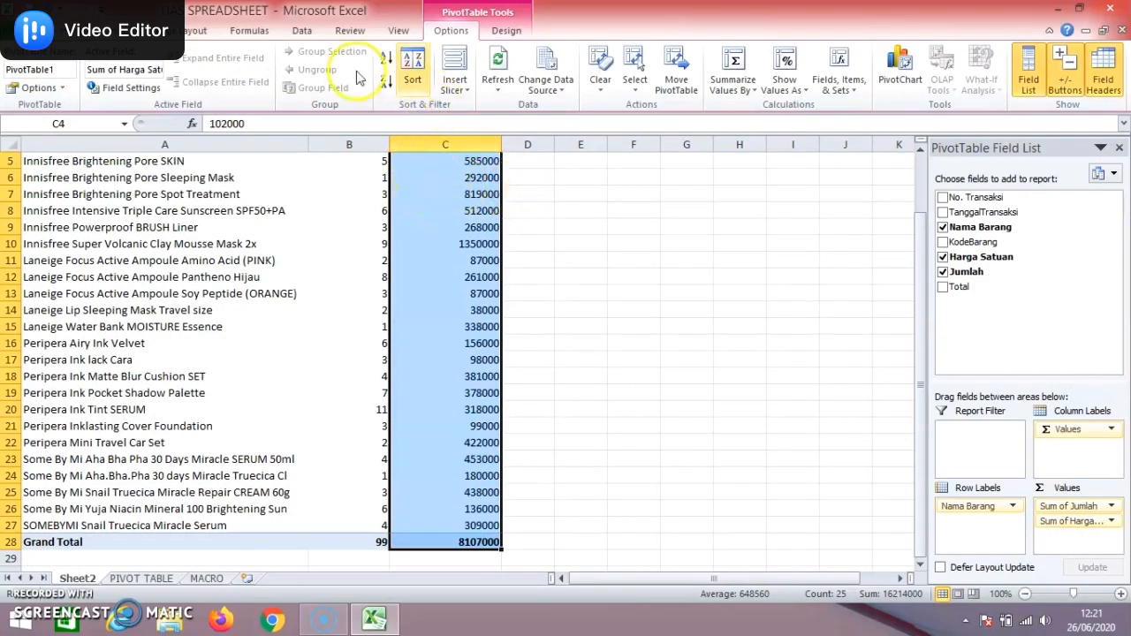
left_click(65, 31)
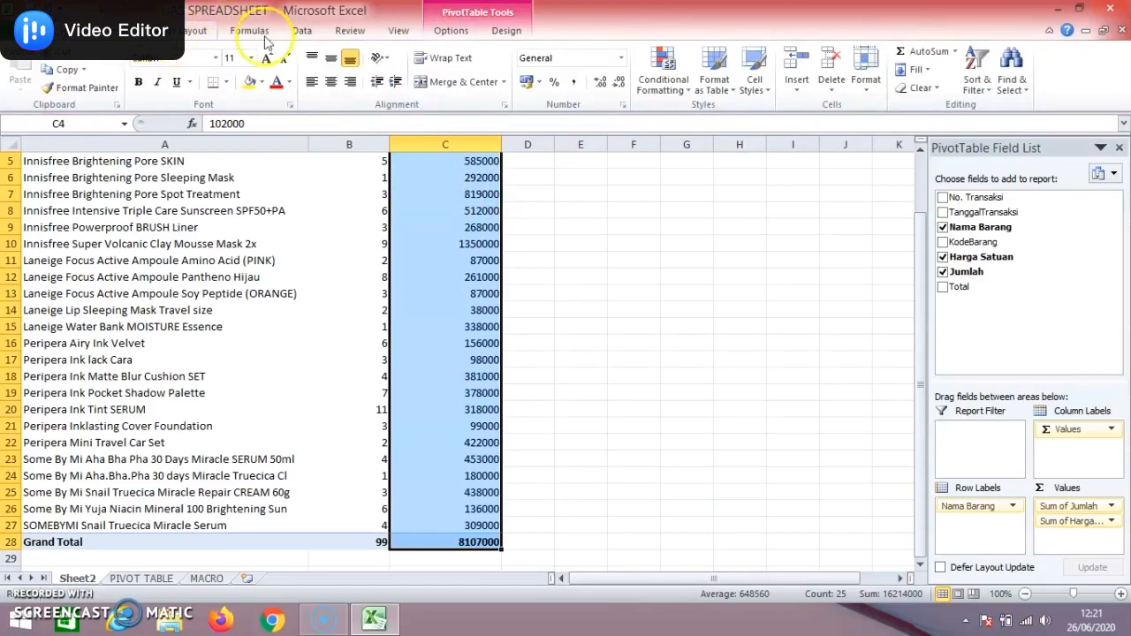
left_click(621, 58)
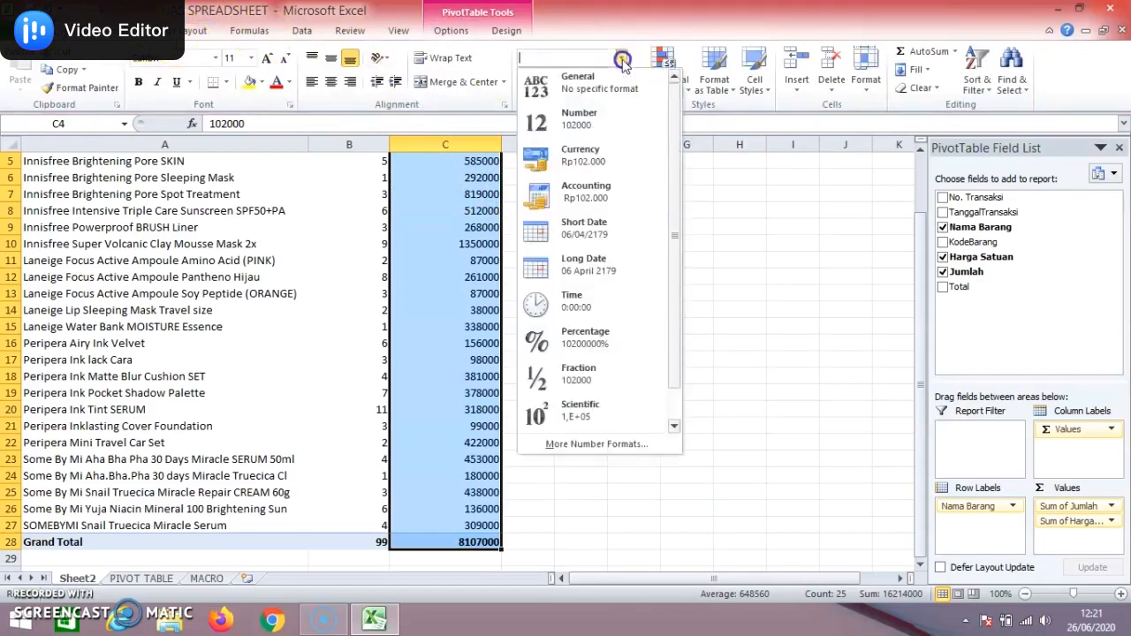
left_click(611, 189)
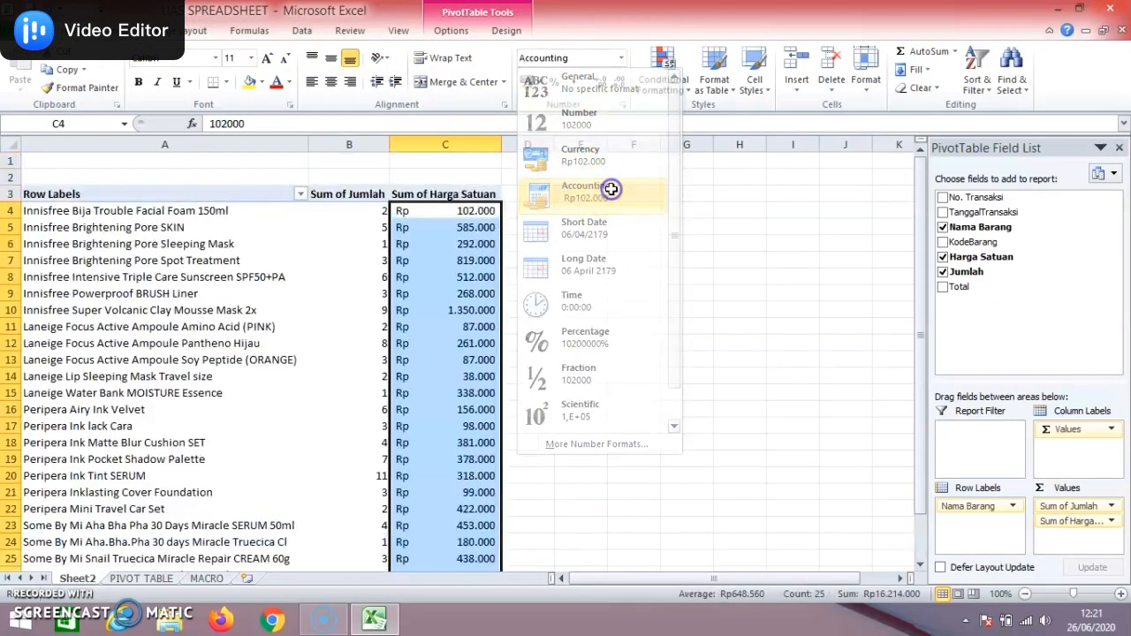
scroll(477, 230, "up", 2)
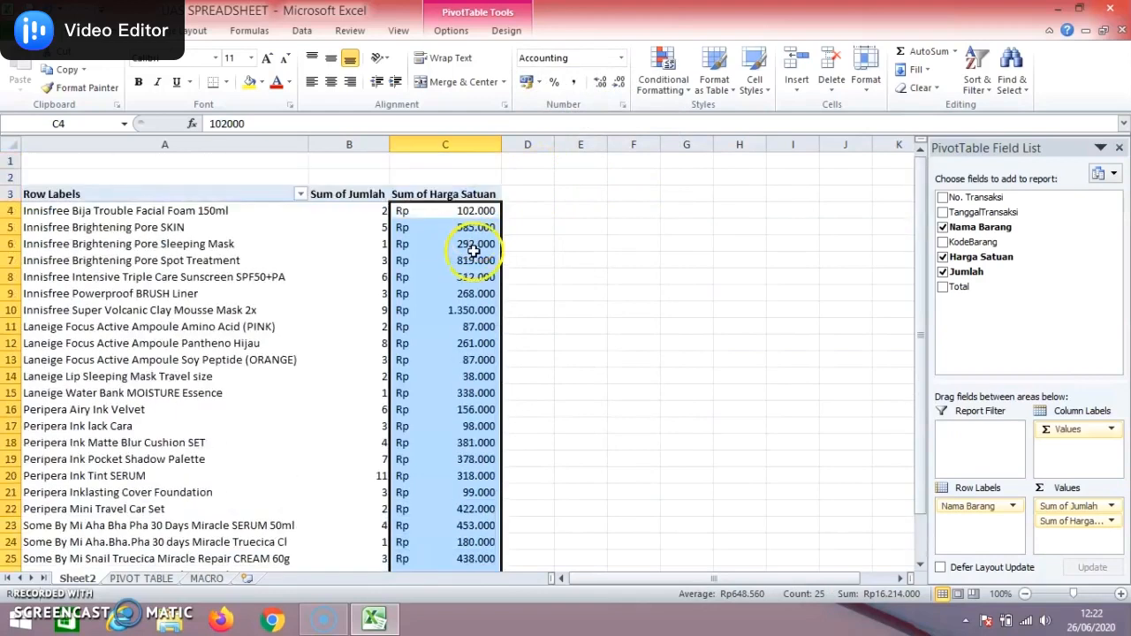
left_click(480, 227)
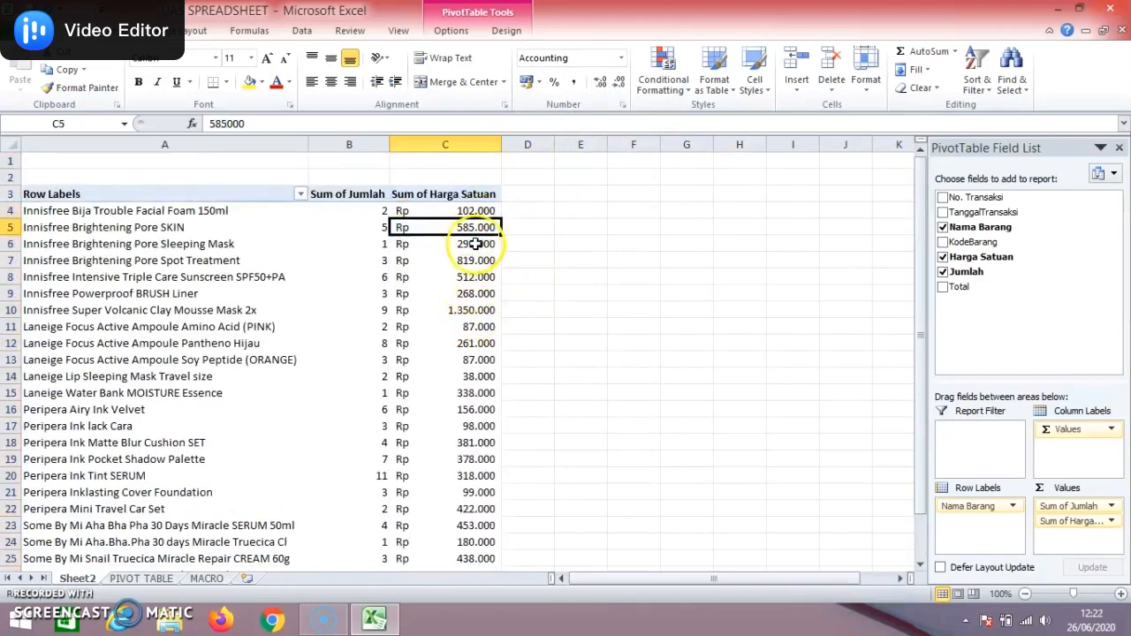
left_click(488, 311)
scroll(549, 338, "down", 1)
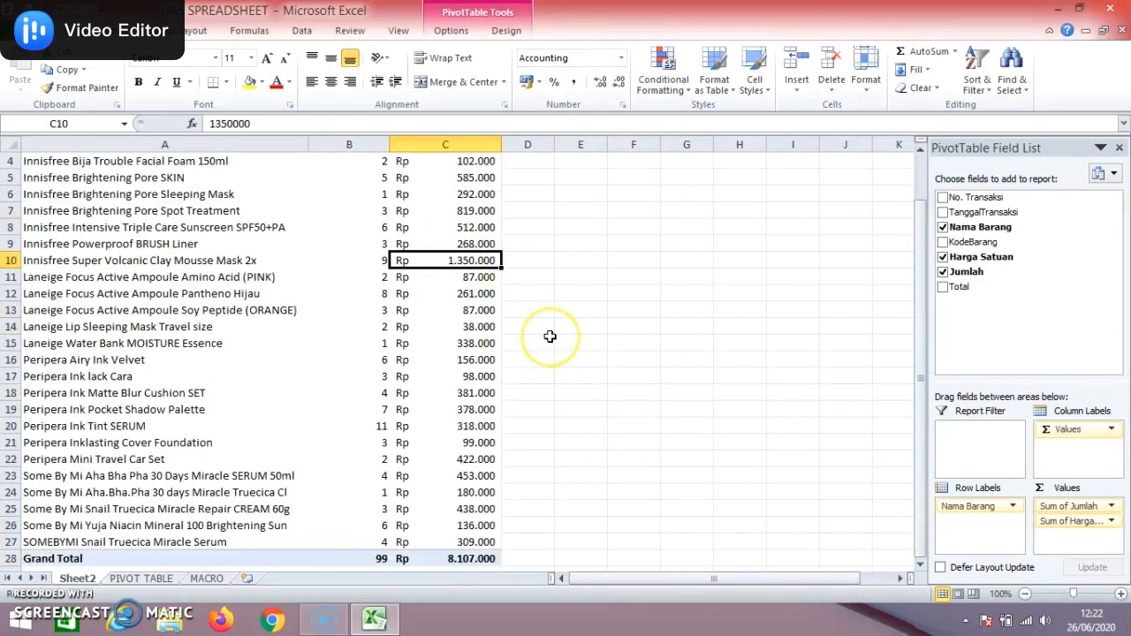
scroll(549, 336, "up", 1)
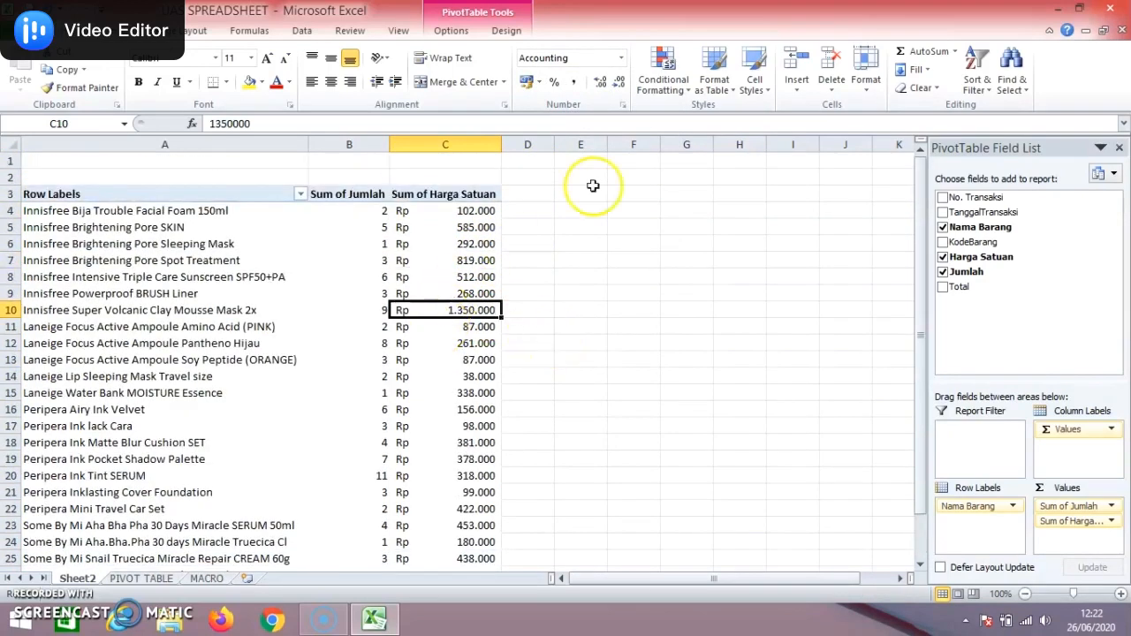
left_click(551, 231)
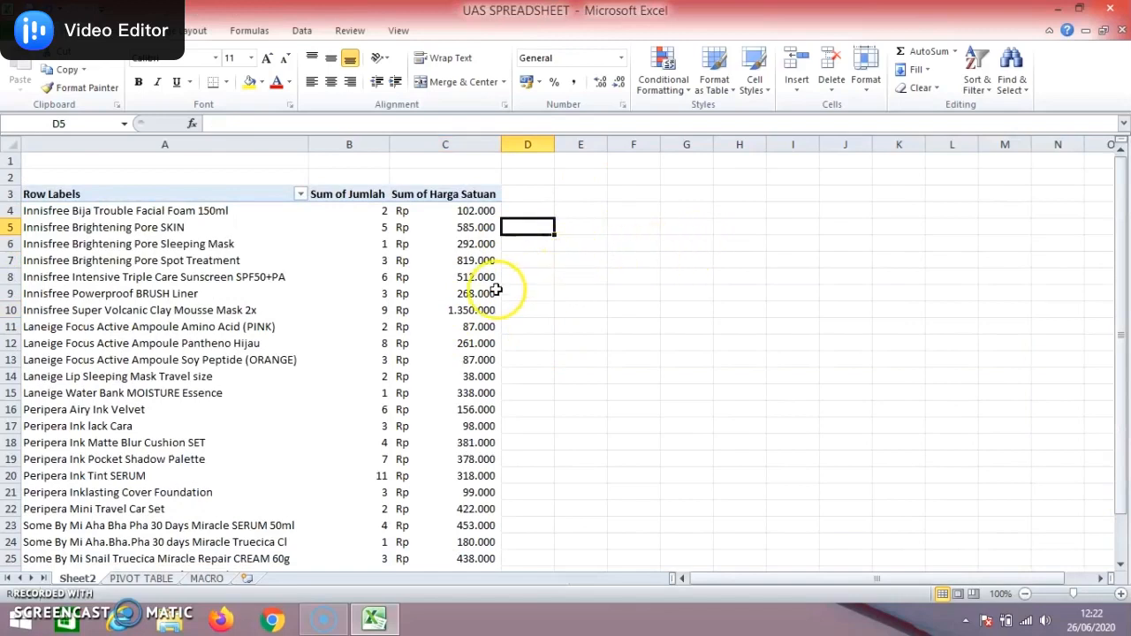
left_click(222, 259)
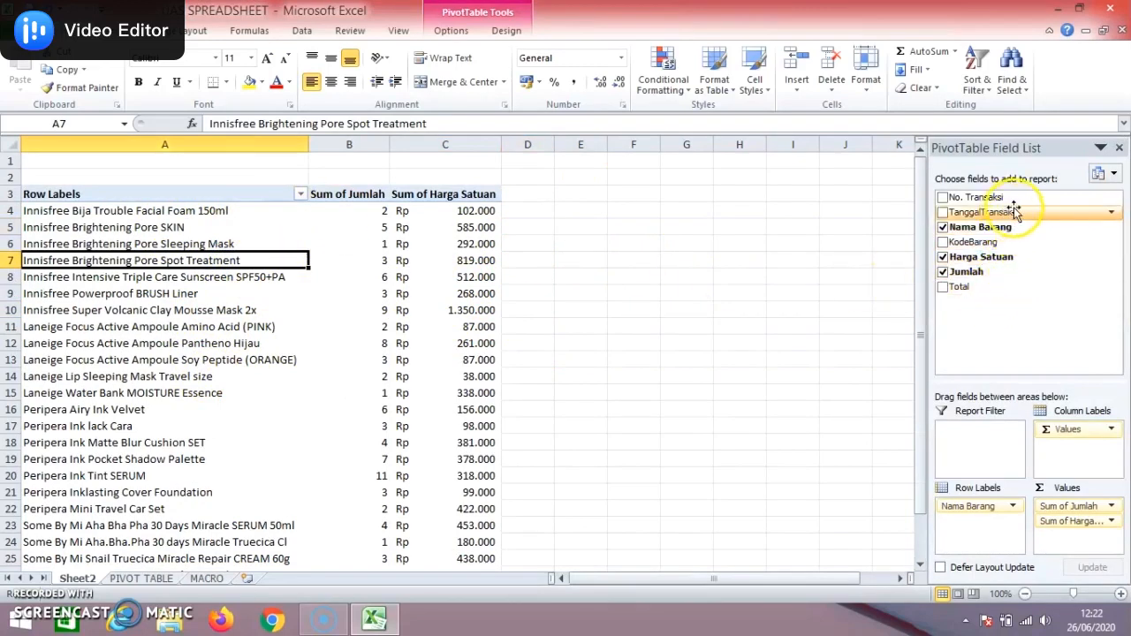
Add the TanggalTransaksi field to the PivotTable's report filter
left_click_drag(1009, 213, 1025, 208)
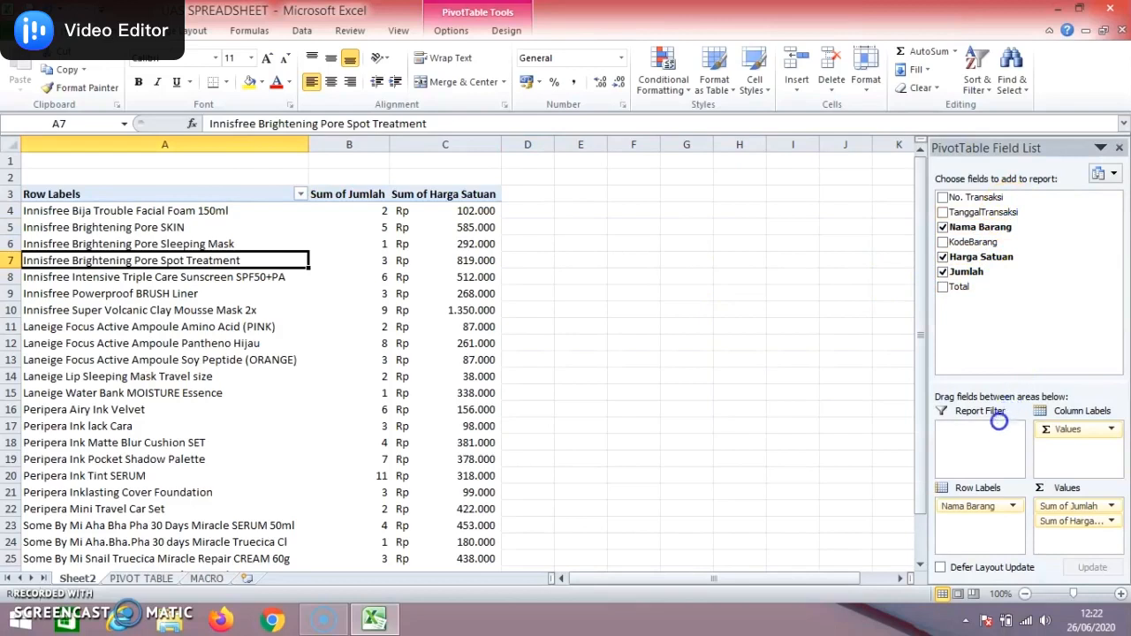
left_click_drag(998, 422, 994, 430)
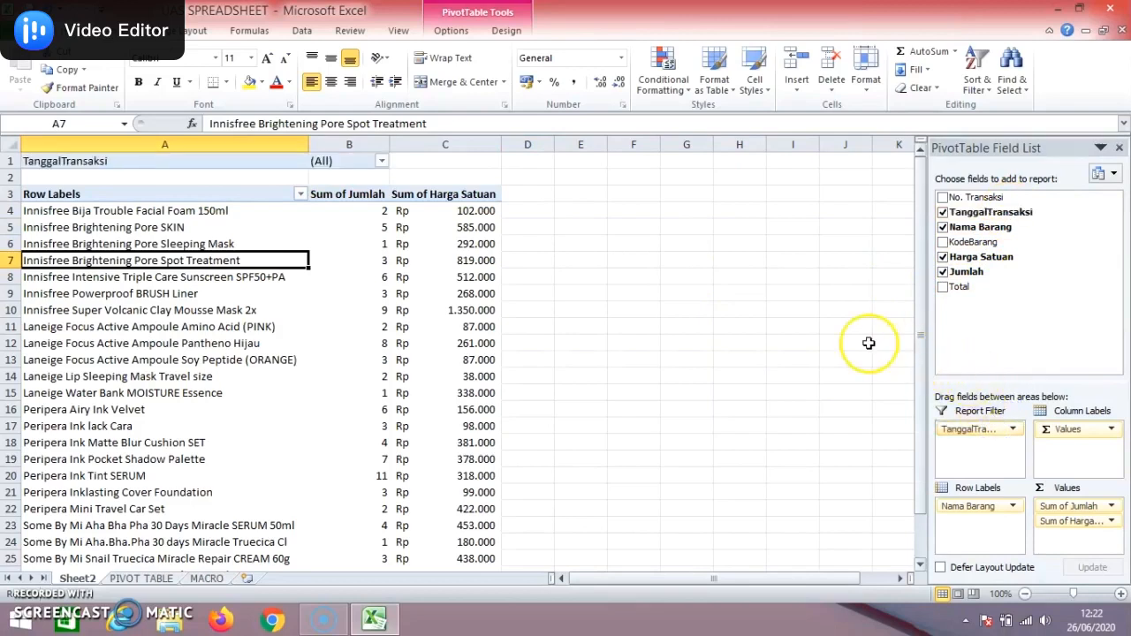
left_click(383, 161)
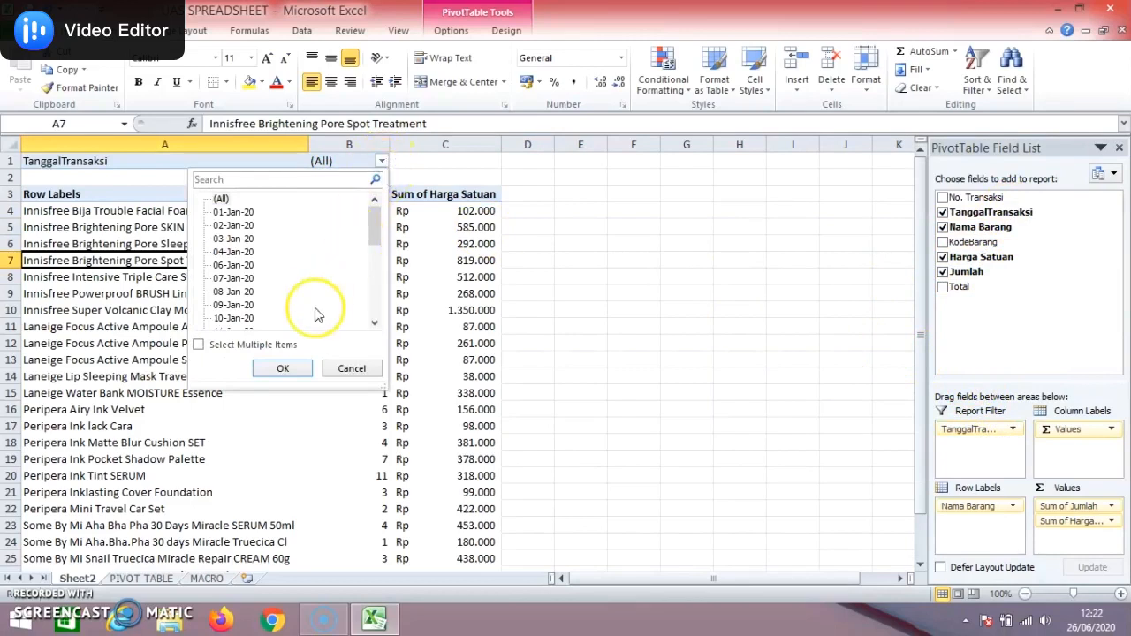
left_click(279, 346)
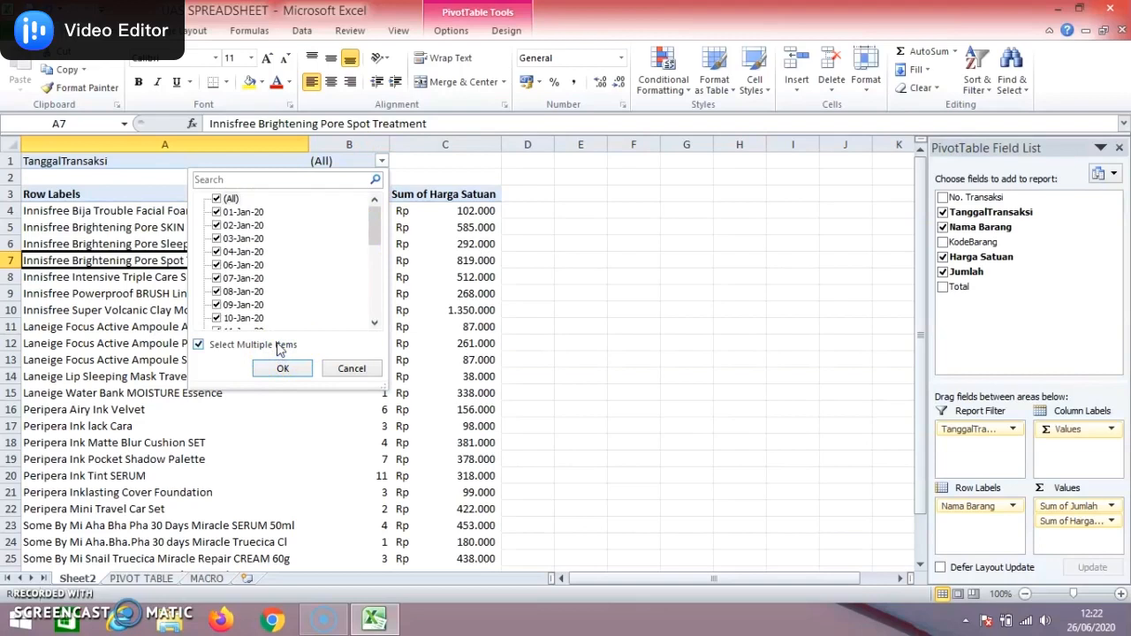
left_click(217, 199)
left_click(216, 213)
left_click(218, 226)
left_click(216, 238)
left_click(216, 251)
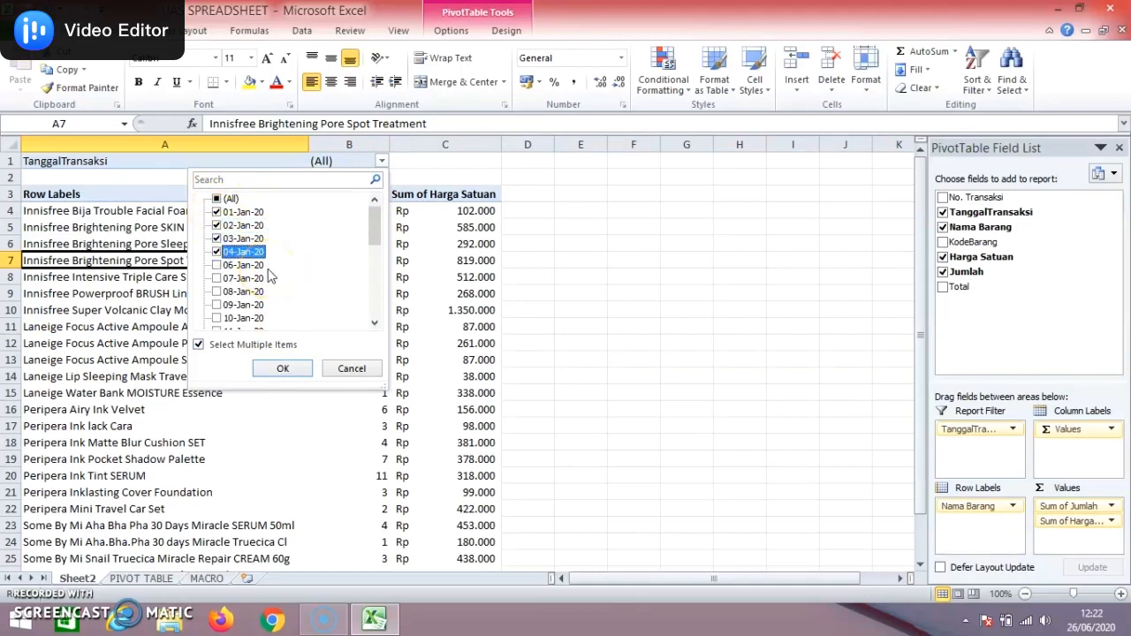
Look up January 2020 in the system calendar to check the date missing from the transaction dates
left_click(1094, 621)
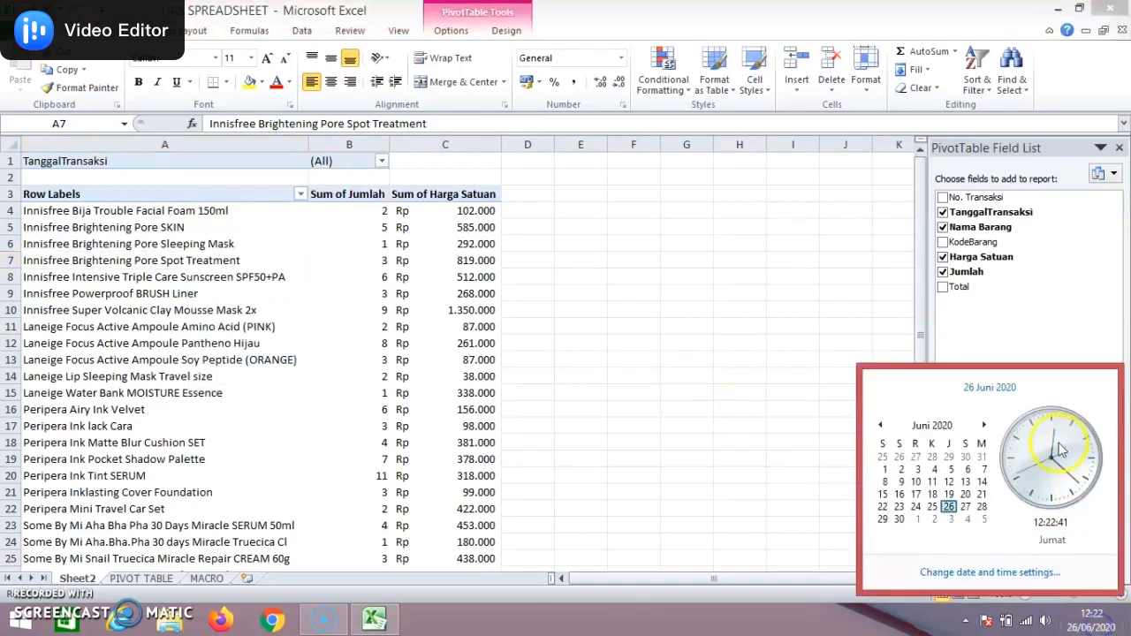
left_click(881, 427)
left_click(881, 427)
left_click(880, 427)
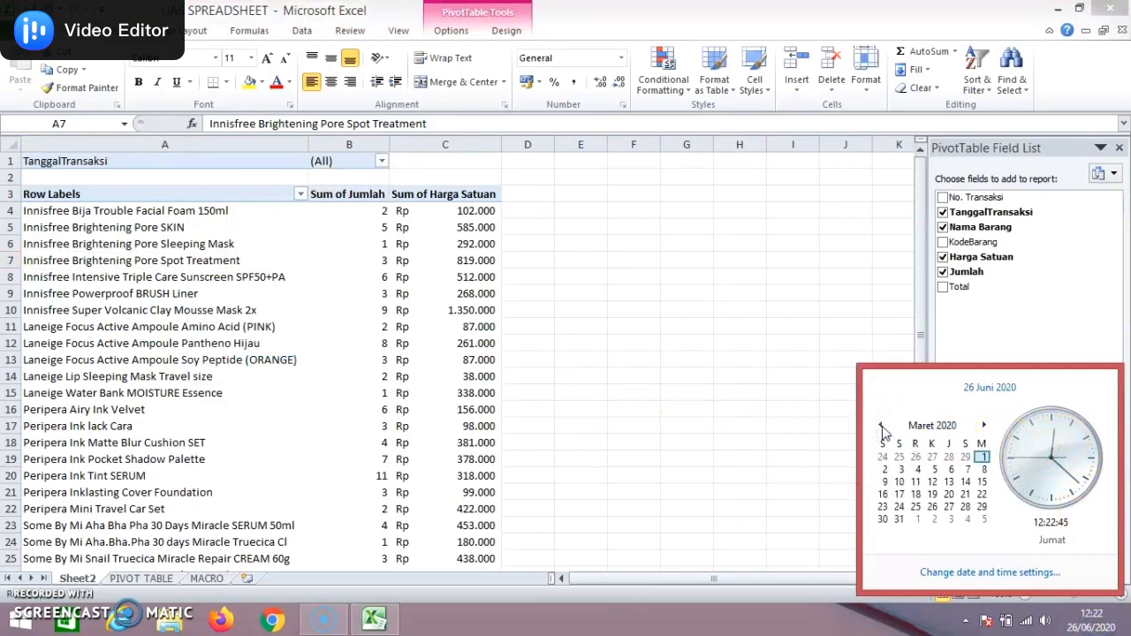
left_click(881, 427)
left_click(881, 427)
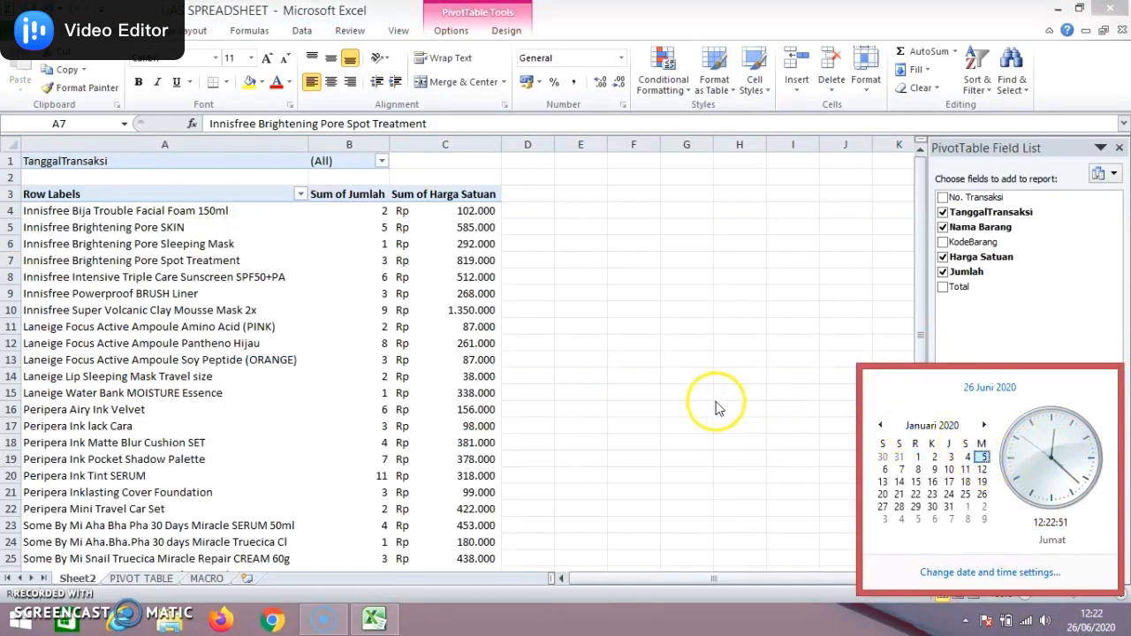
left_click(672, 368)
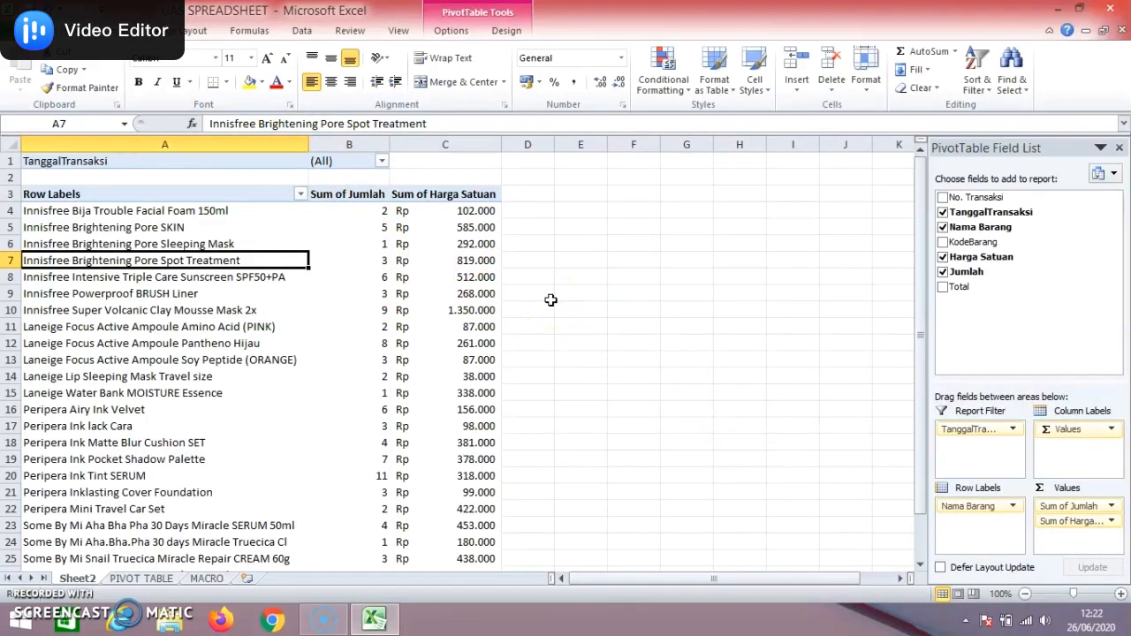
Filter the PivotTable by TanggalTransaksi to multiple dates, 01-Jan-20, 02-Jan-20, 03-Jan-20 and 04-Jan-20 only
left_click(381, 163)
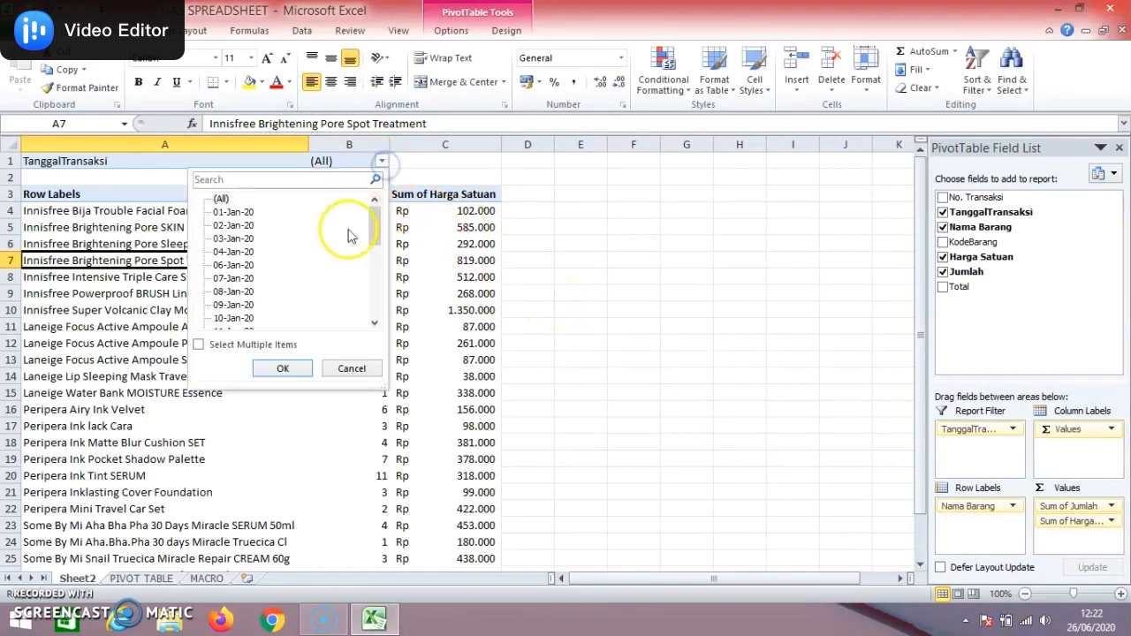
left_click(199, 343)
left_click(216, 198)
left_click(216, 212)
left_click(216, 239)
left_click(216, 252)
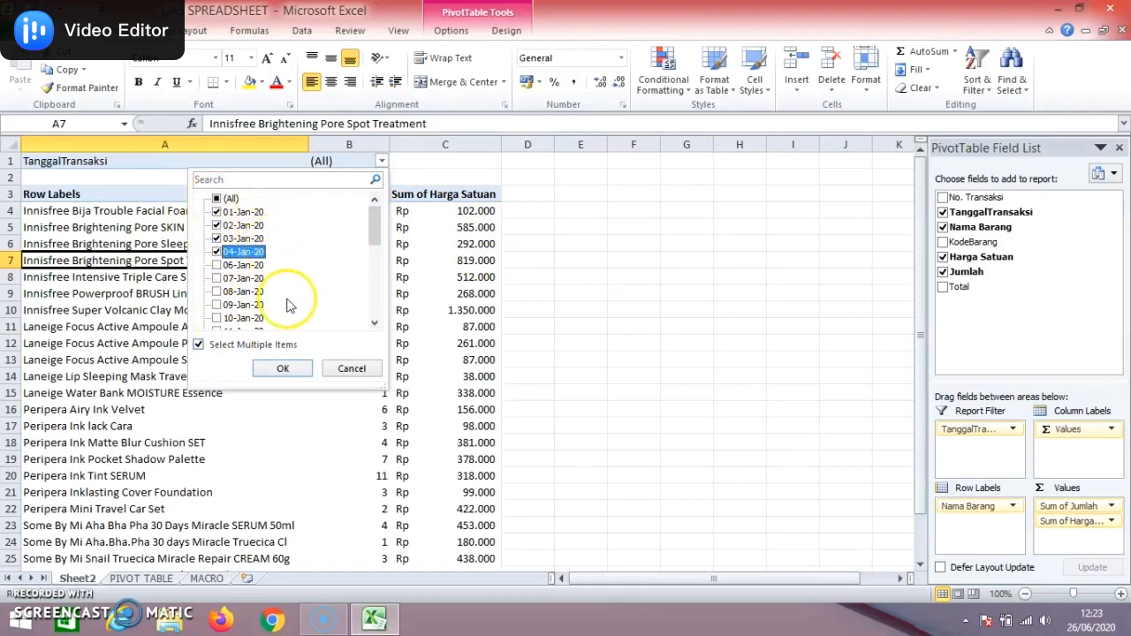
left_click(285, 368)
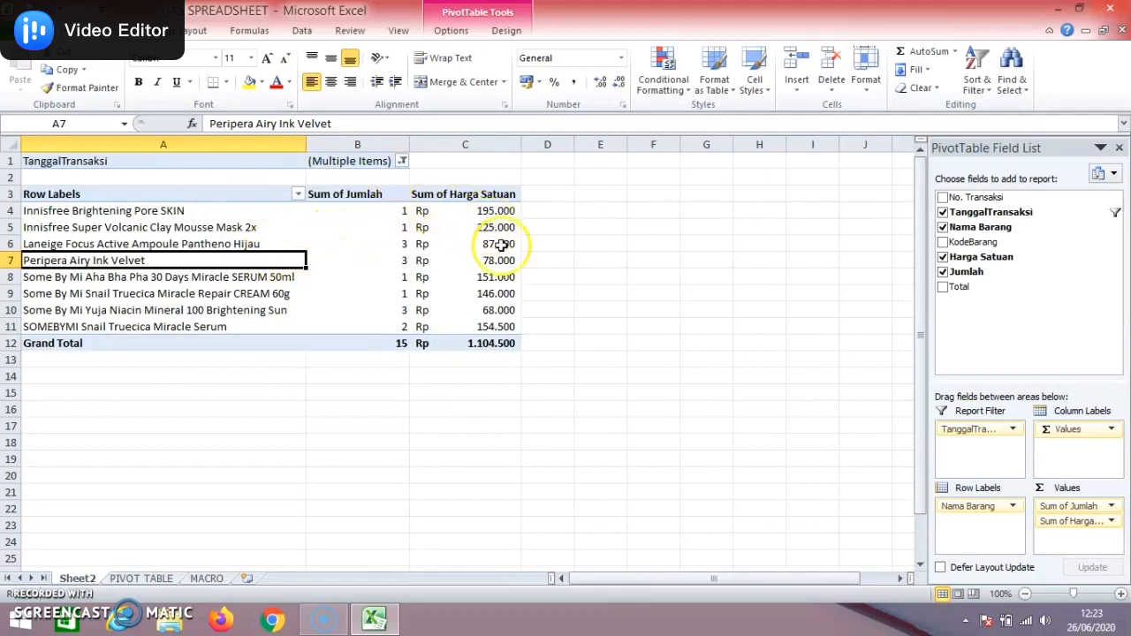
Check the filtered Jumlah grand total and the Peripera Airy Ink Velvet row against the Total column of the PIVOT TABLE sheet
left_click(402, 341)
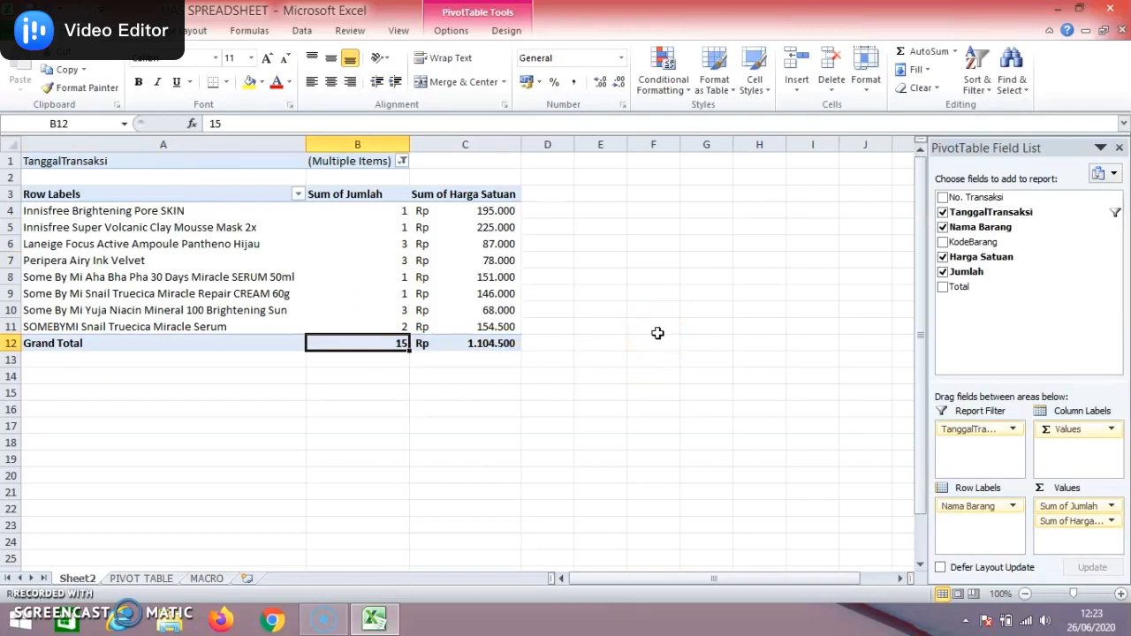
left_click(381, 259)
left_click(508, 261)
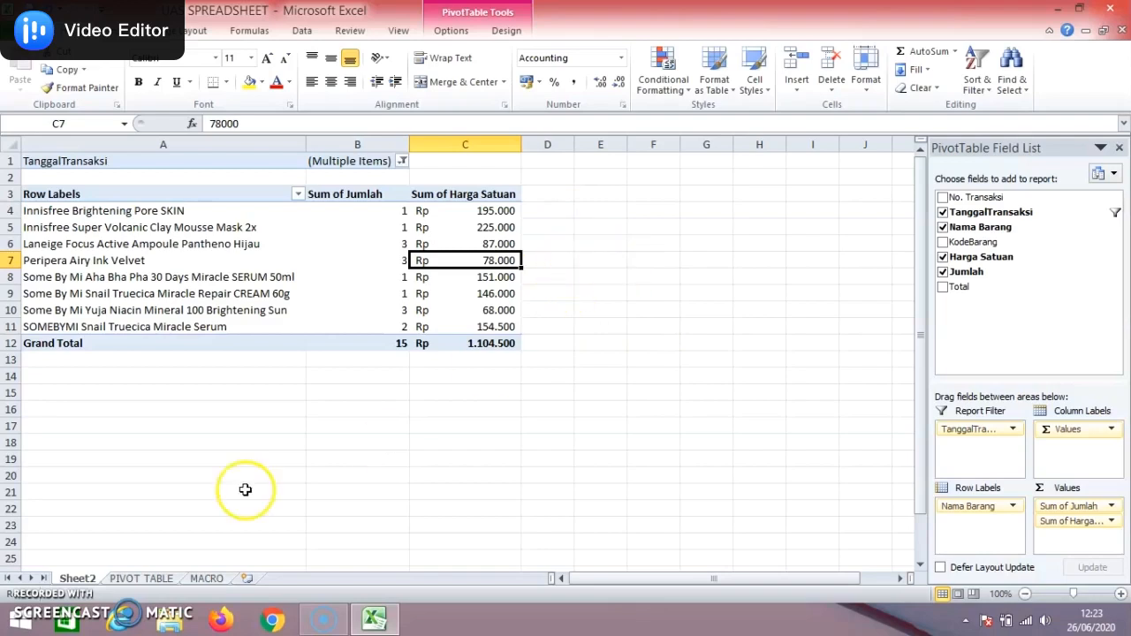
left_click(166, 582)
left_click(643, 346)
left_click_drag(637, 256, 638, 517)
left_click(79, 579)
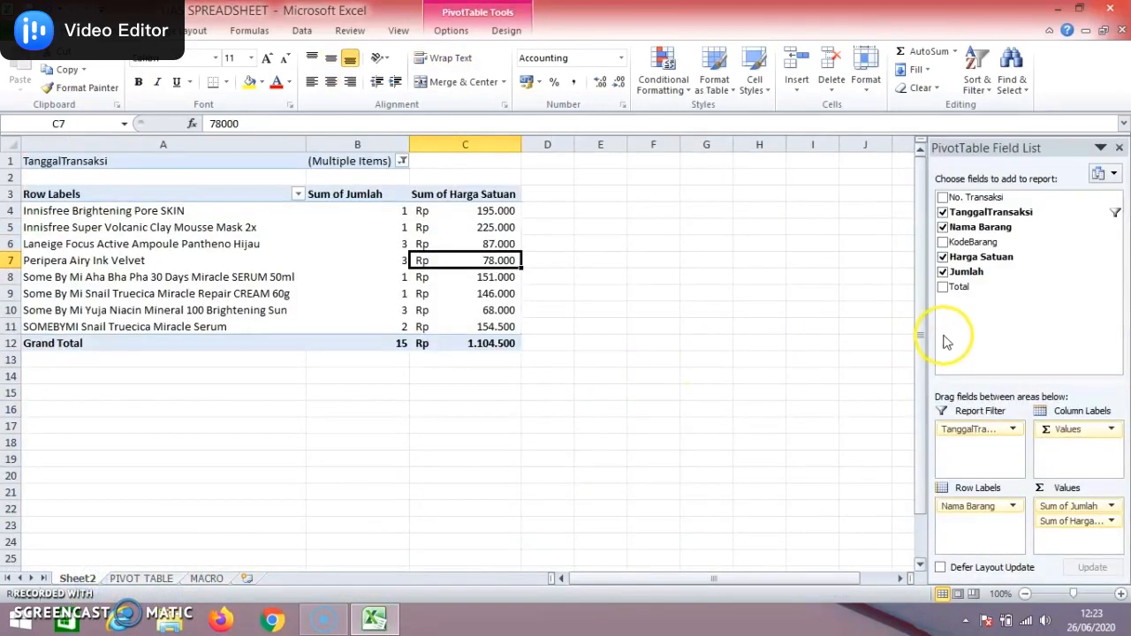
Add the Total field to the PivotTable's values and apply the Accounting number format to its sums in D4:D12
left_click_drag(956, 286, 1069, 532)
left_click_drag(569, 210, 583, 341)
left_click(626, 59)
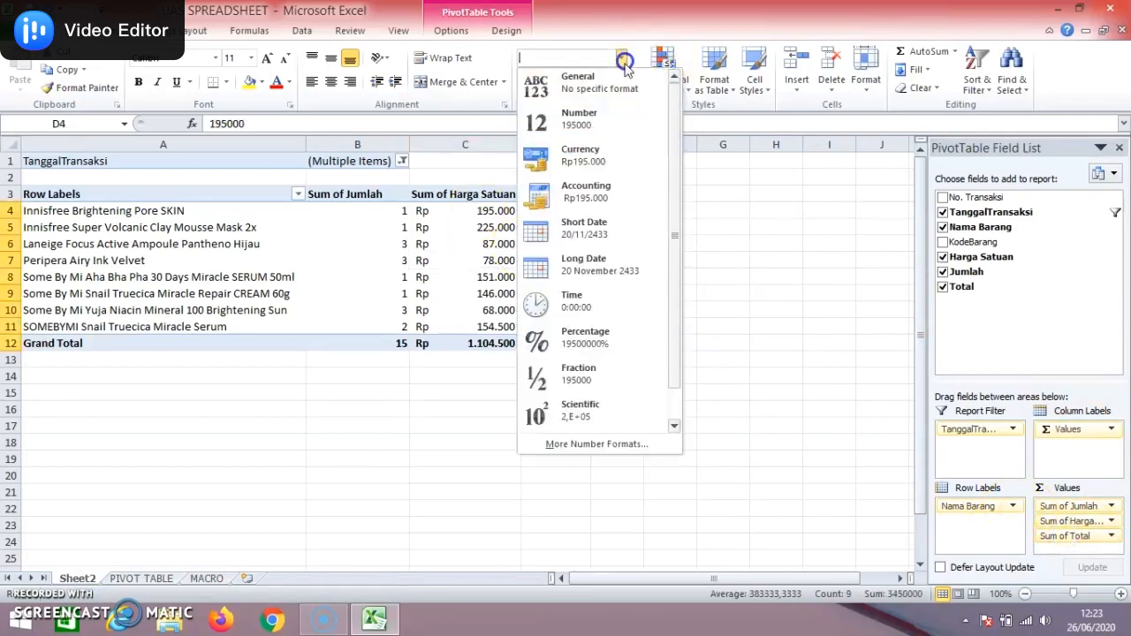
left_click(597, 192)
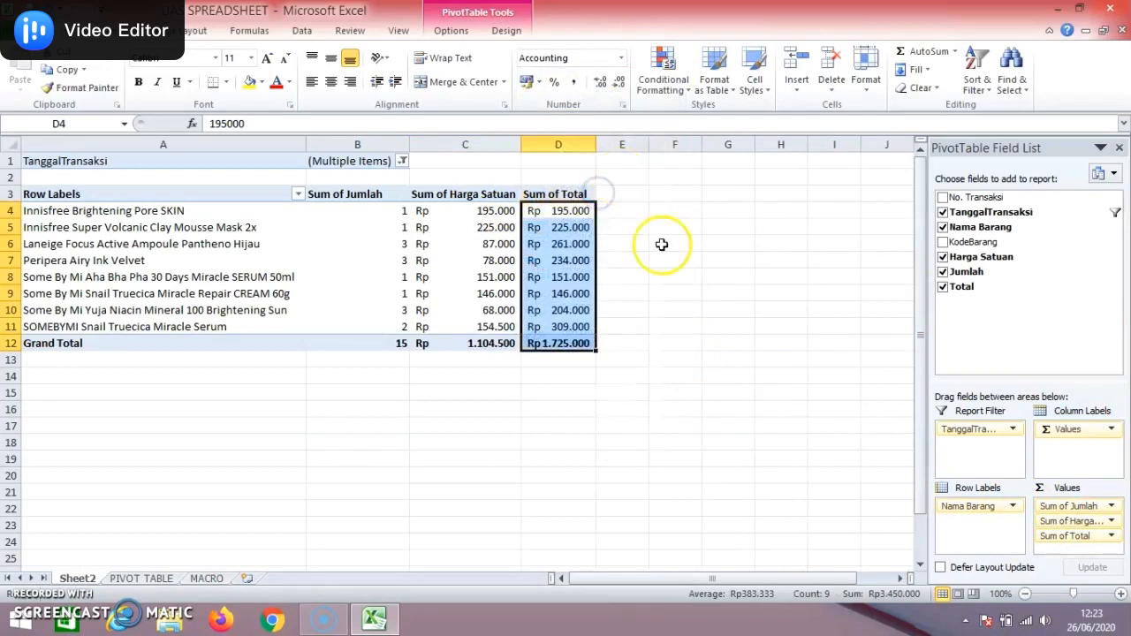
left_click(664, 257)
Compare the quantity, unit price and total in the SOMEBYMI Snail Truecica Miracle Serum row
left_click(399, 324)
left_click(469, 326)
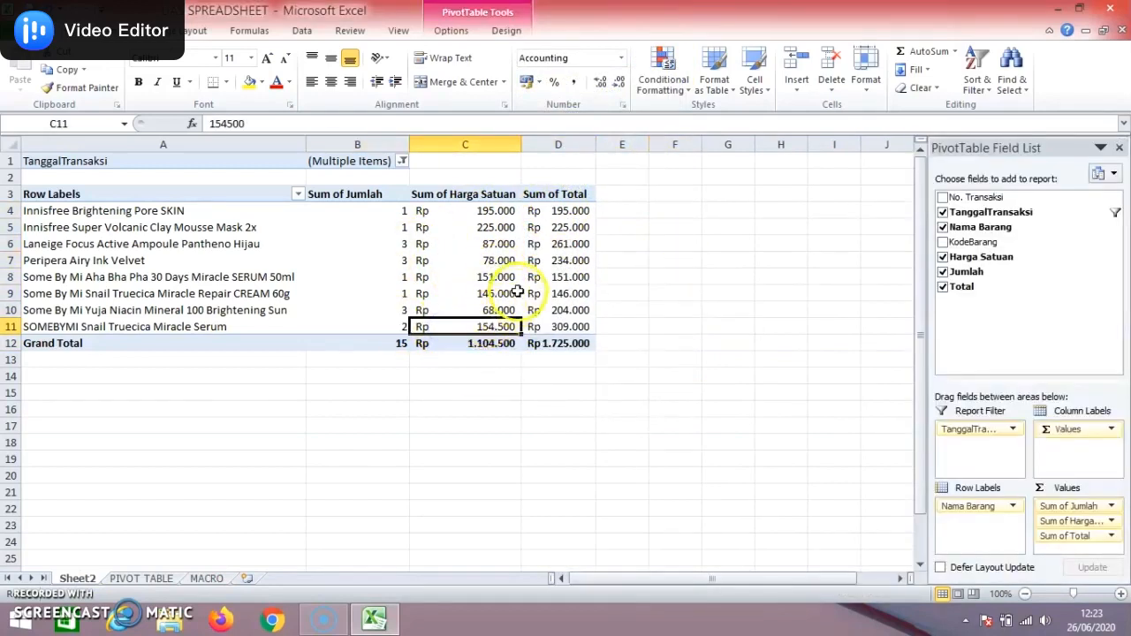
left_click(578, 325)
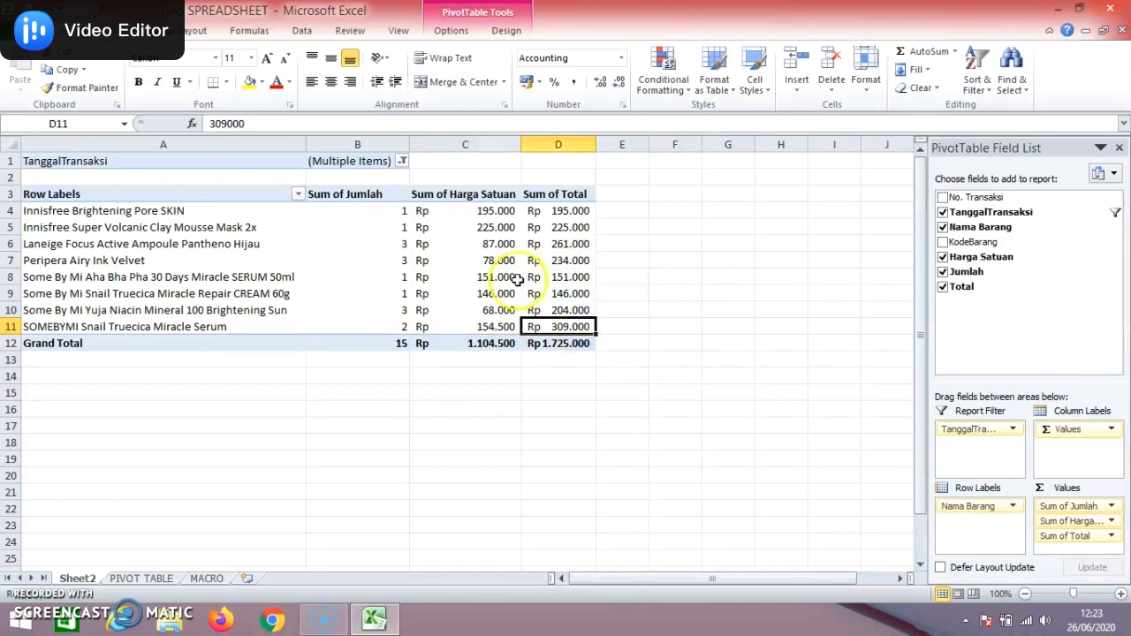
Start a second PivotTable from the PIVOT TABLE sheet with the transaction range A6:G59 as its source
left_click(161, 579)
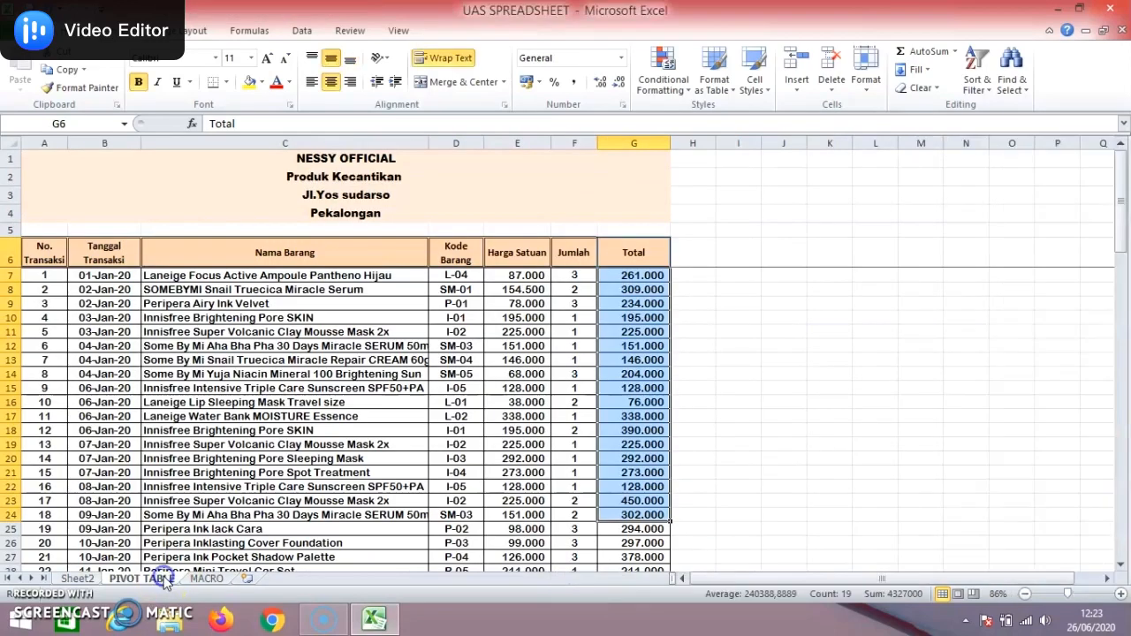
left_click(728, 348)
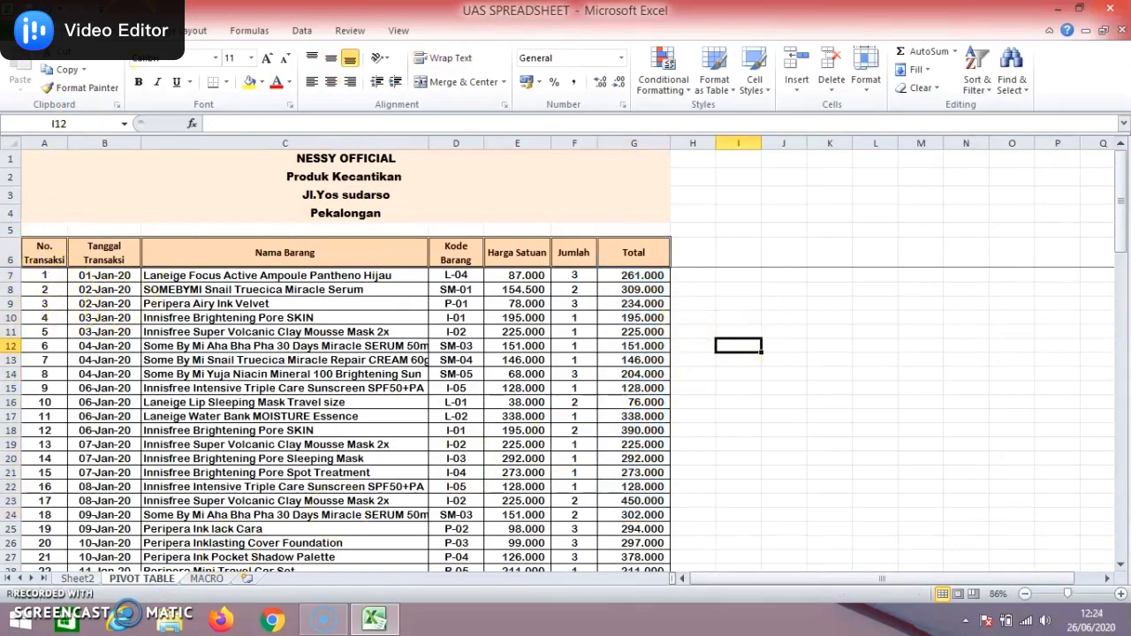
left_click(121, 30)
left_click(27, 84)
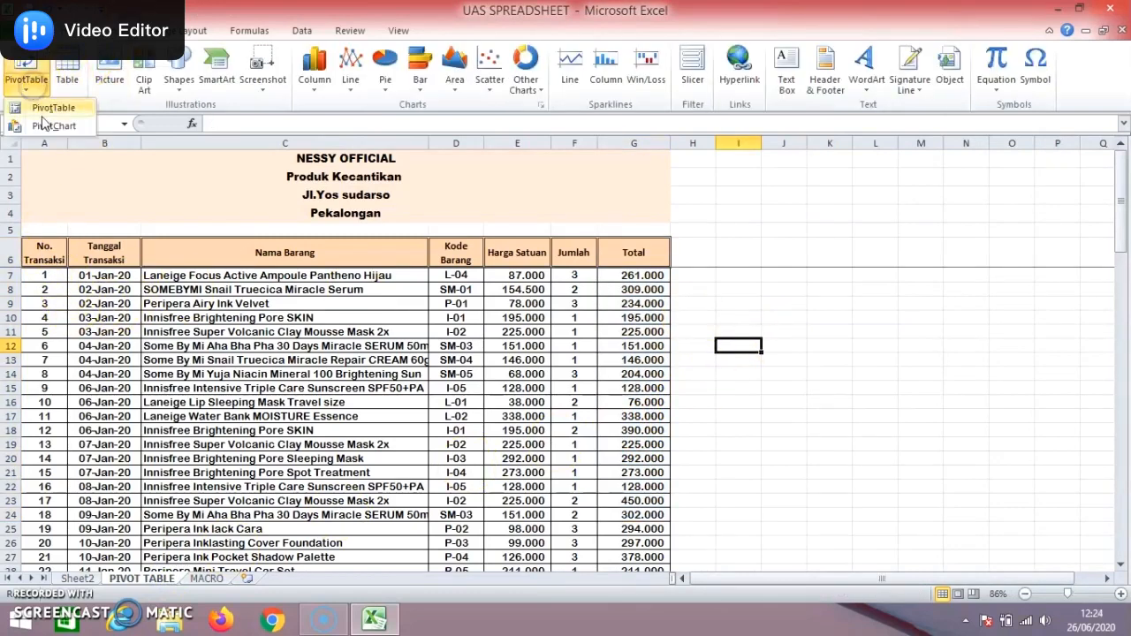
left_click(43, 113)
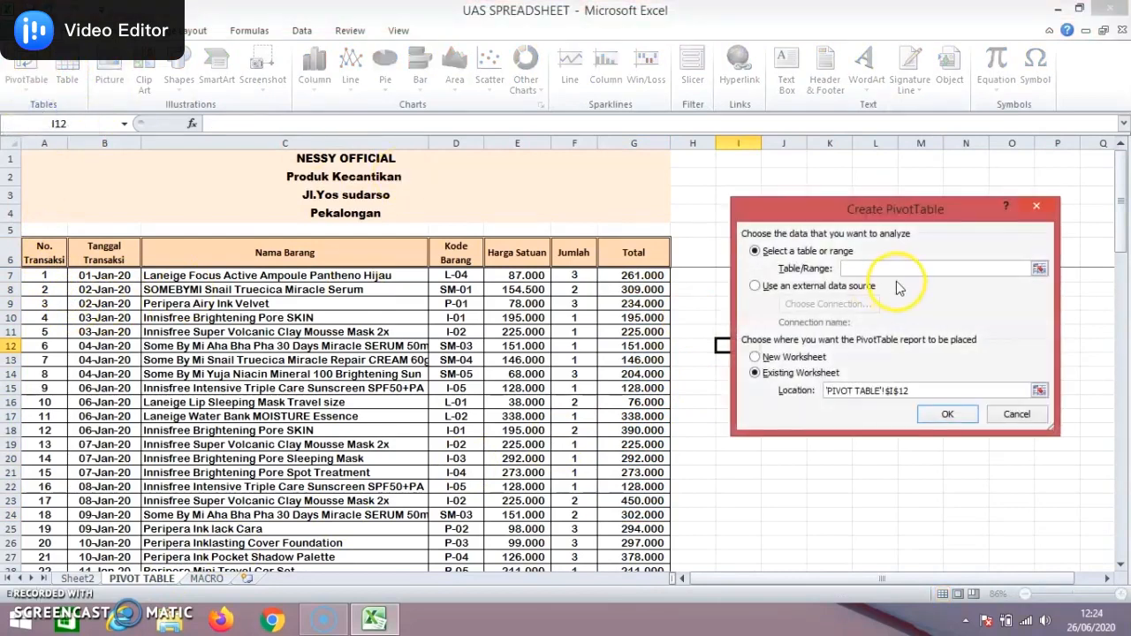
left_click(44, 251)
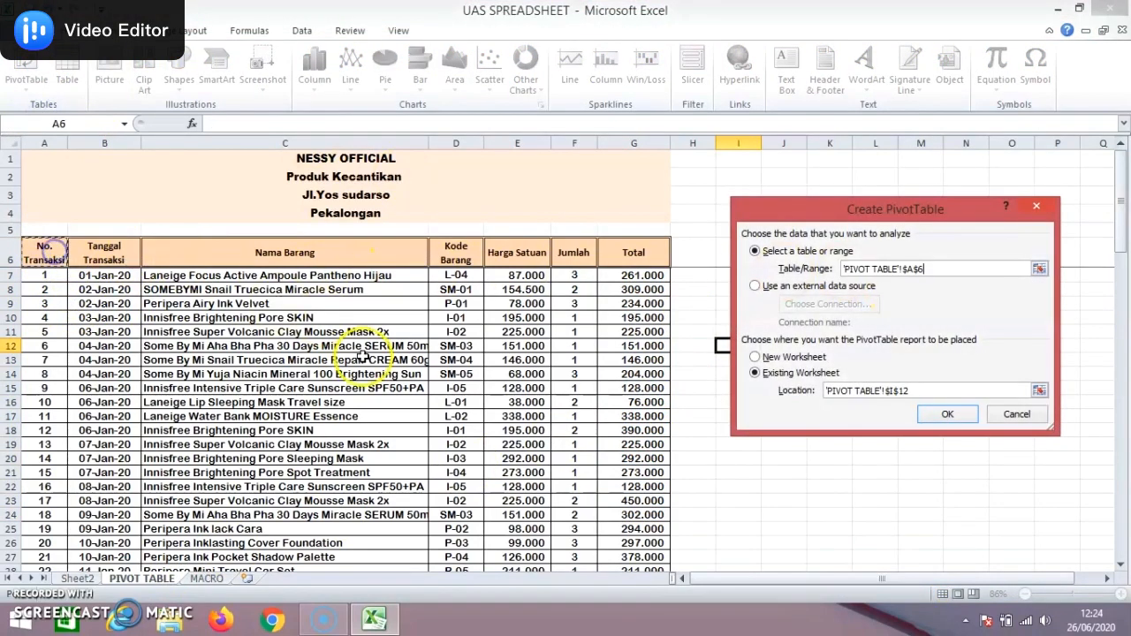
scroll(358, 349, "down", 6)
scroll(365, 356, "down", 6)
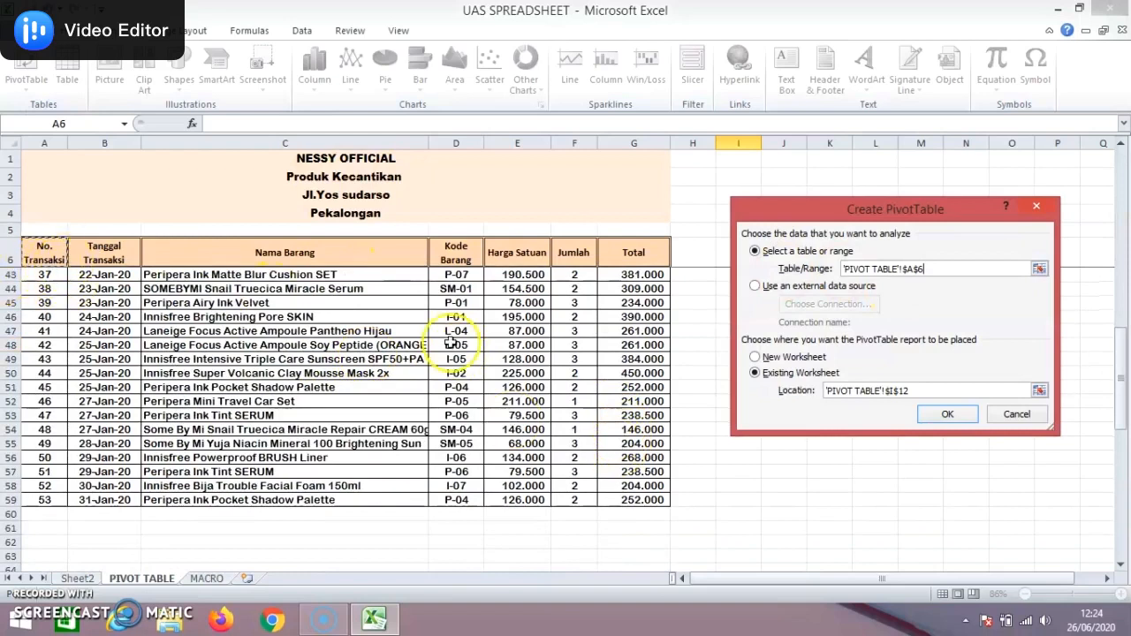
left_click(663, 500, "shift")
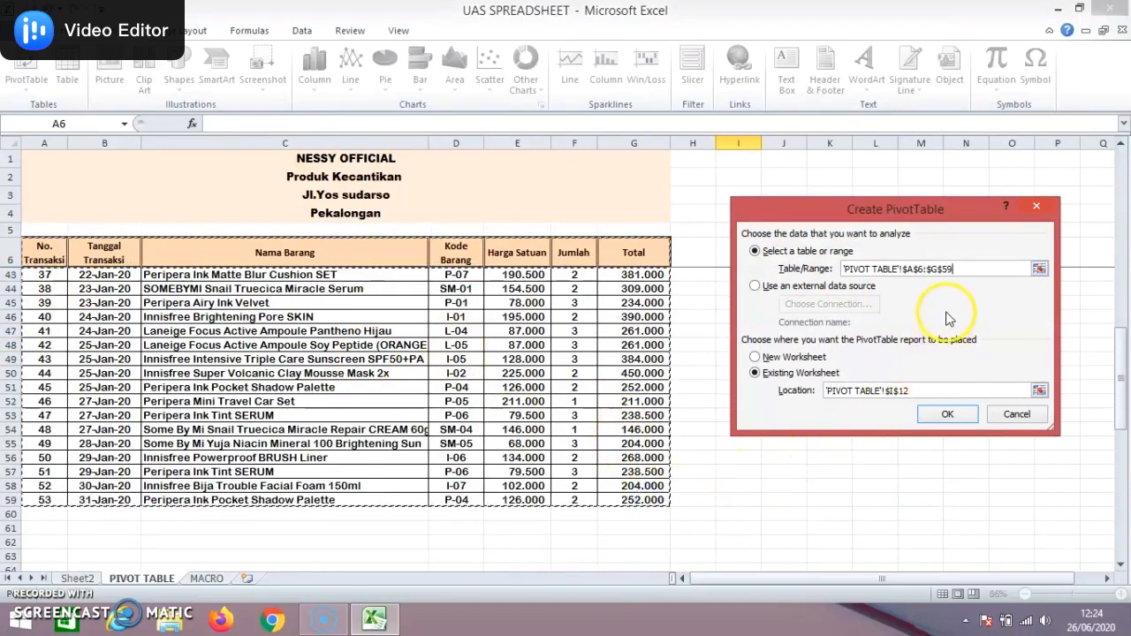
Place the PivotTable on the existing worksheet at cell I8 beside the transactions and create the empty report
left_click(794, 376)
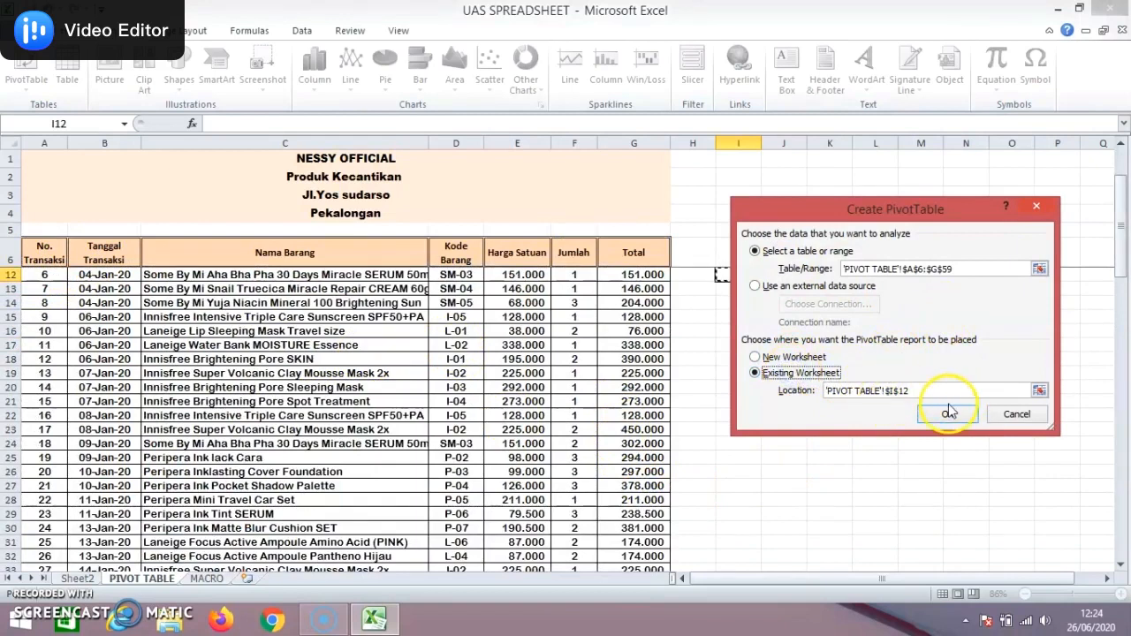
left_click_drag(855, 208, 380, 216)
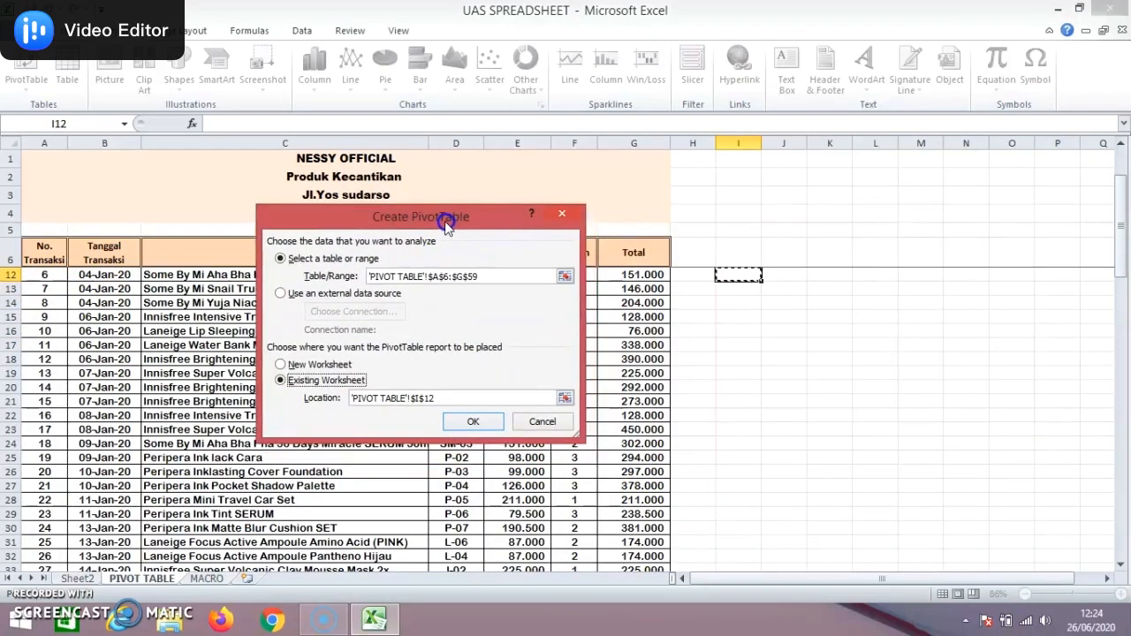
left_click_drag(435, 397, 316, 397)
key("Delete")
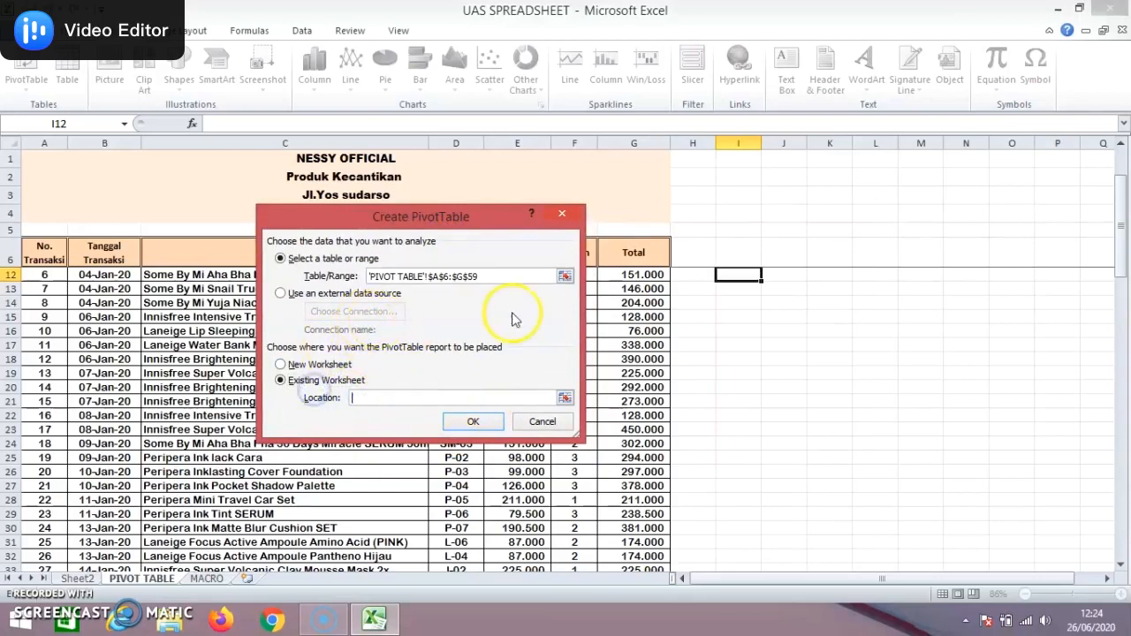
left_click(737, 289)
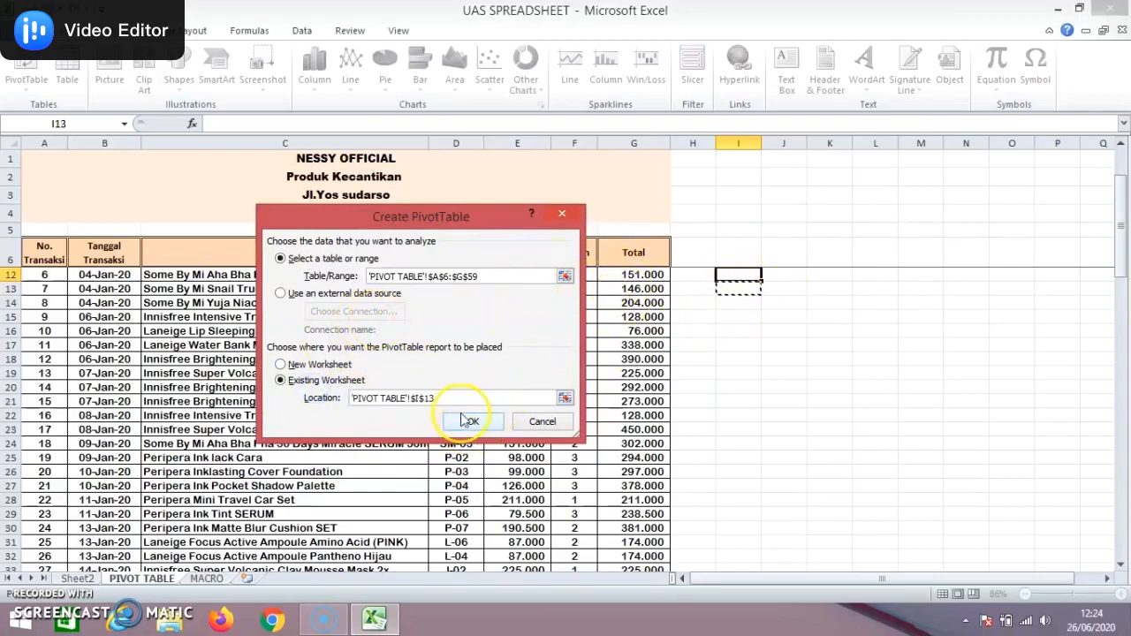
scroll(492, 468, "down", 13)
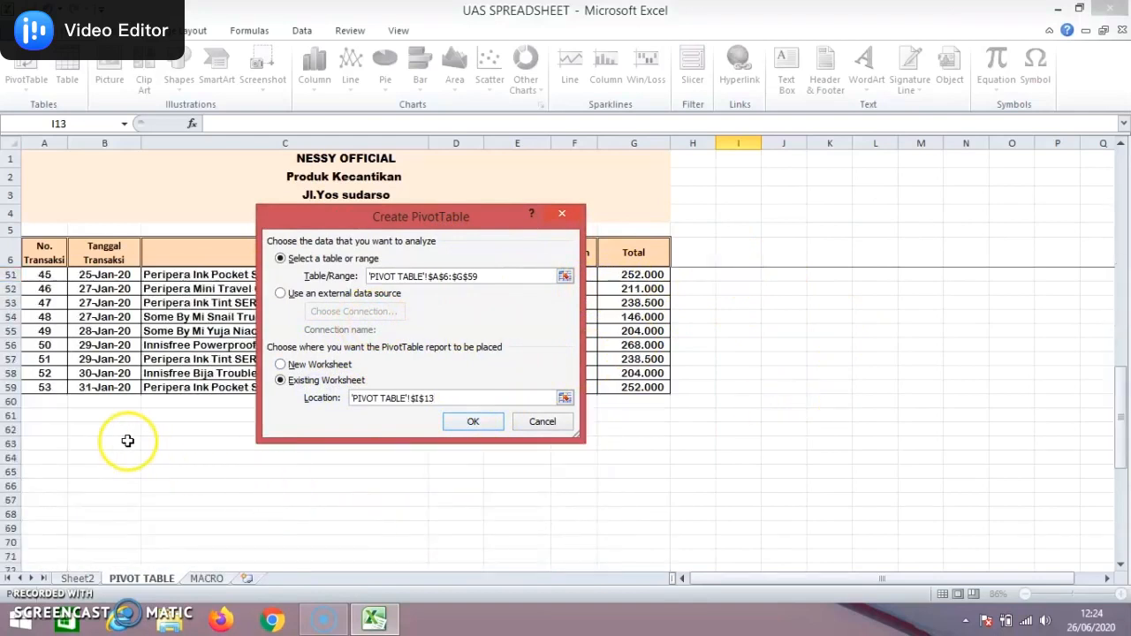
scroll(823, 430, "up", 15)
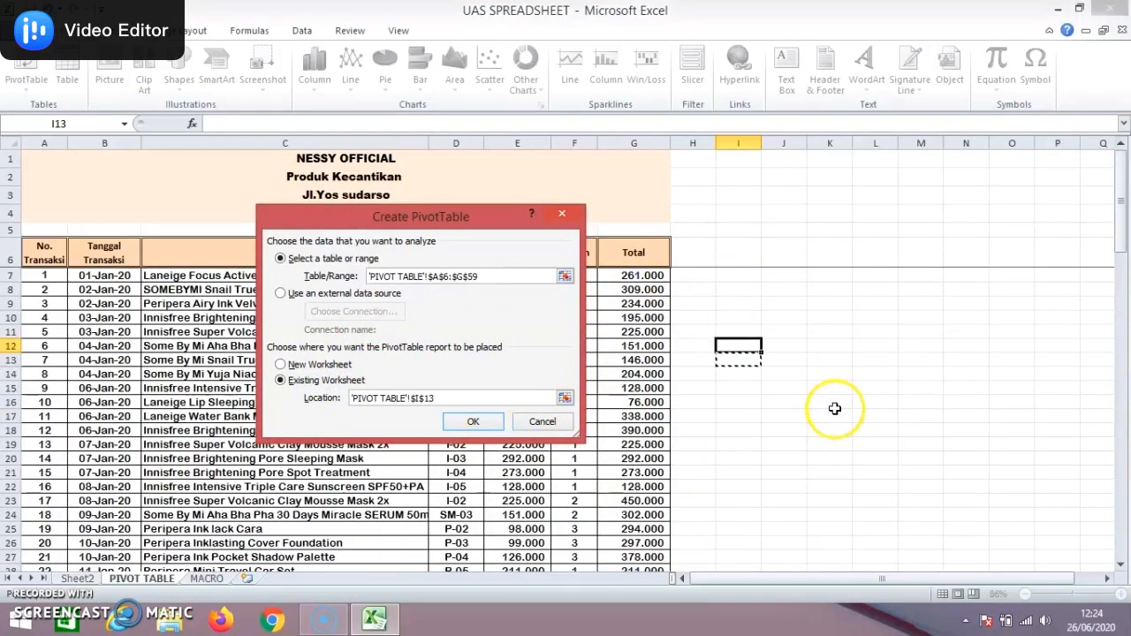
left_click(745, 290)
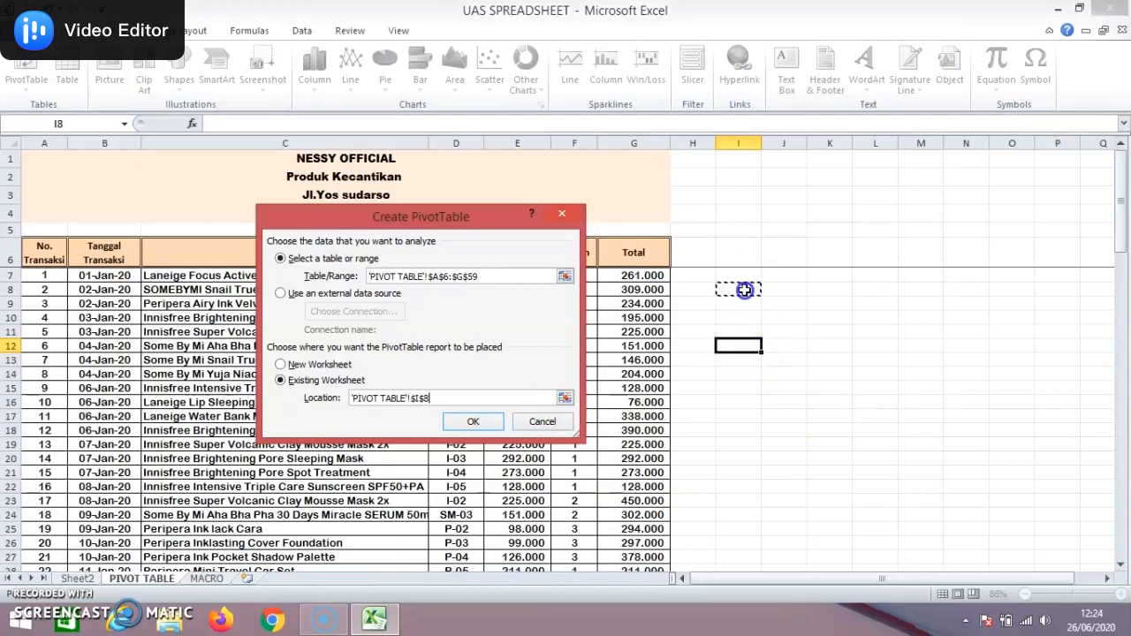
left_click(473, 424)
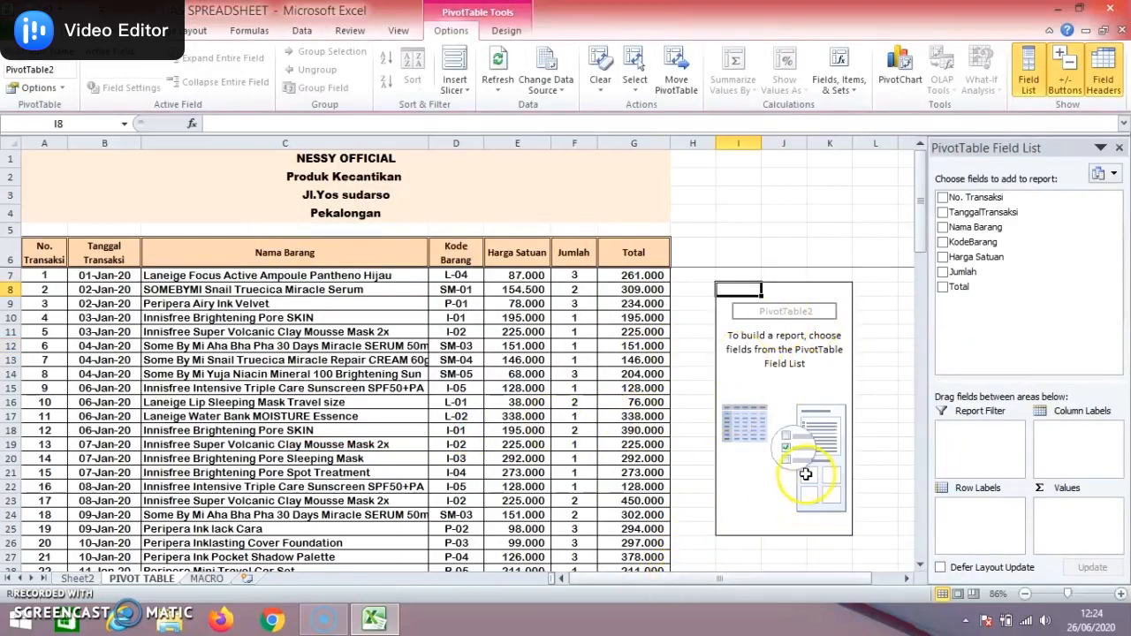
scroll(797, 472, "down", 1)
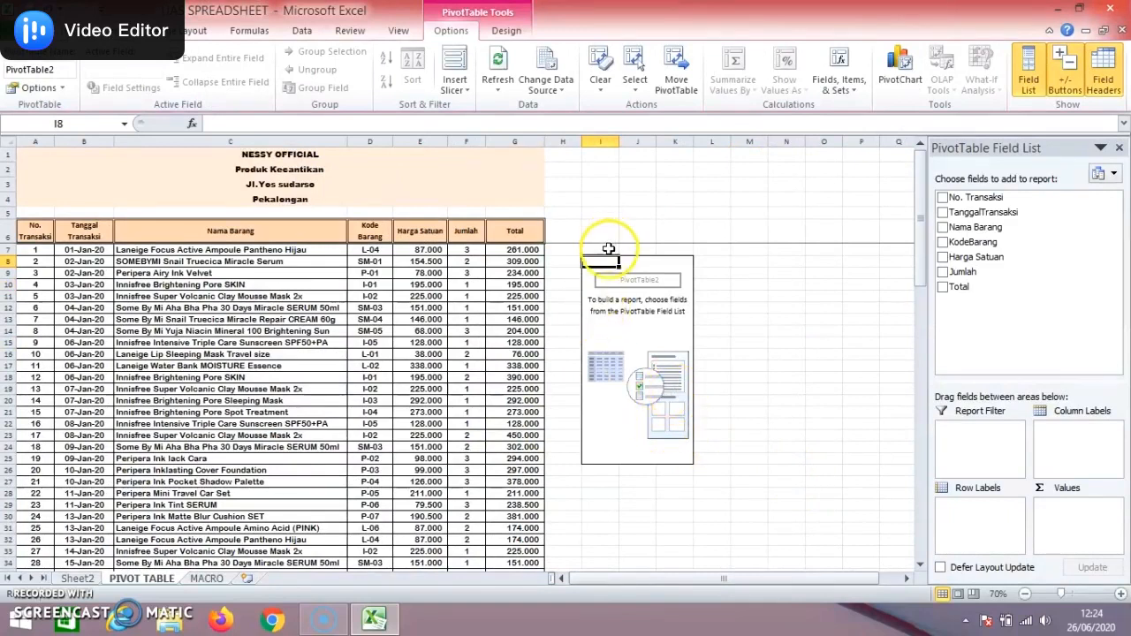
Build the PivotTable at I8 with Nama Barang as row labels and Harga Satuan and Jumlah as summed values
left_click_drag(976, 230, 976, 513)
left_click_drag(972, 257, 1076, 511)
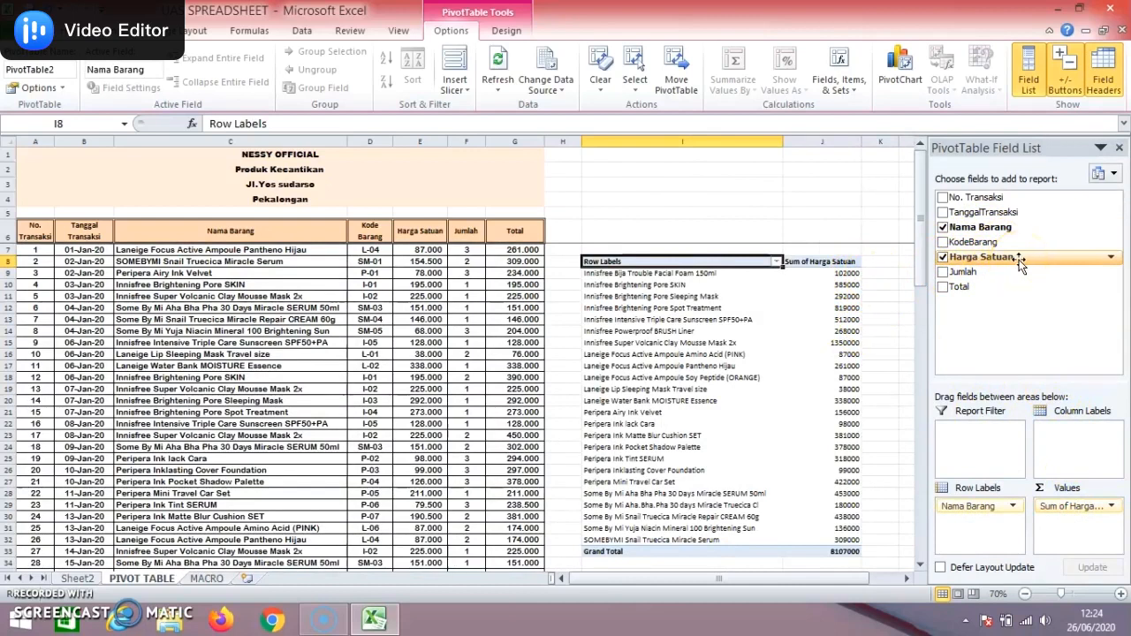
left_click_drag(972, 273, 1013, 277)
left_click_drag(1051, 424, 1078, 528)
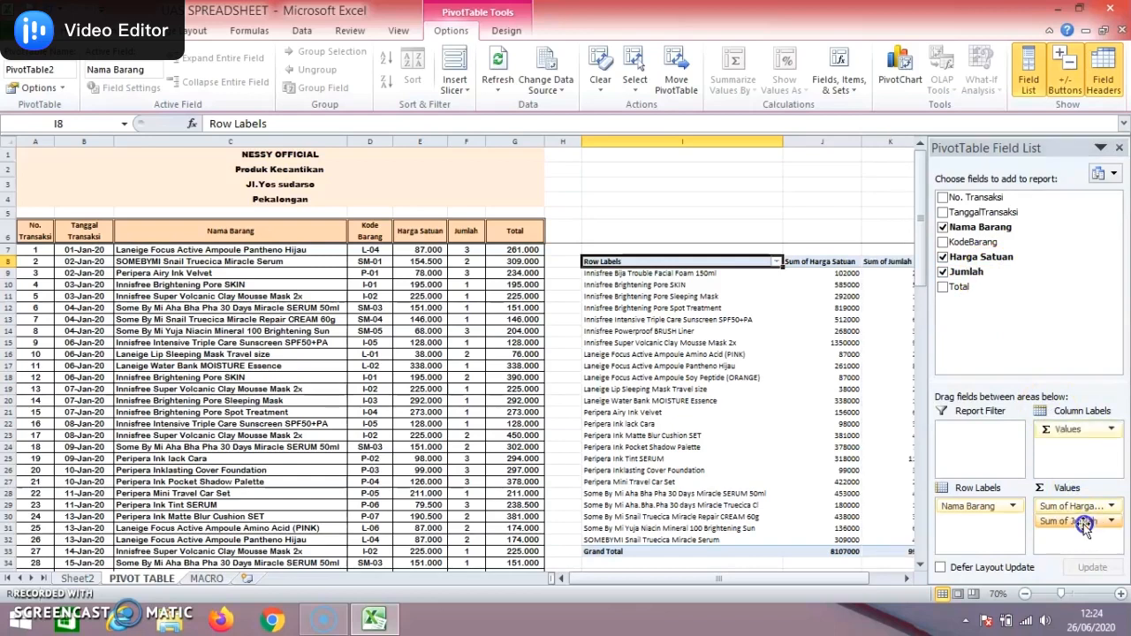
left_click(846, 580)
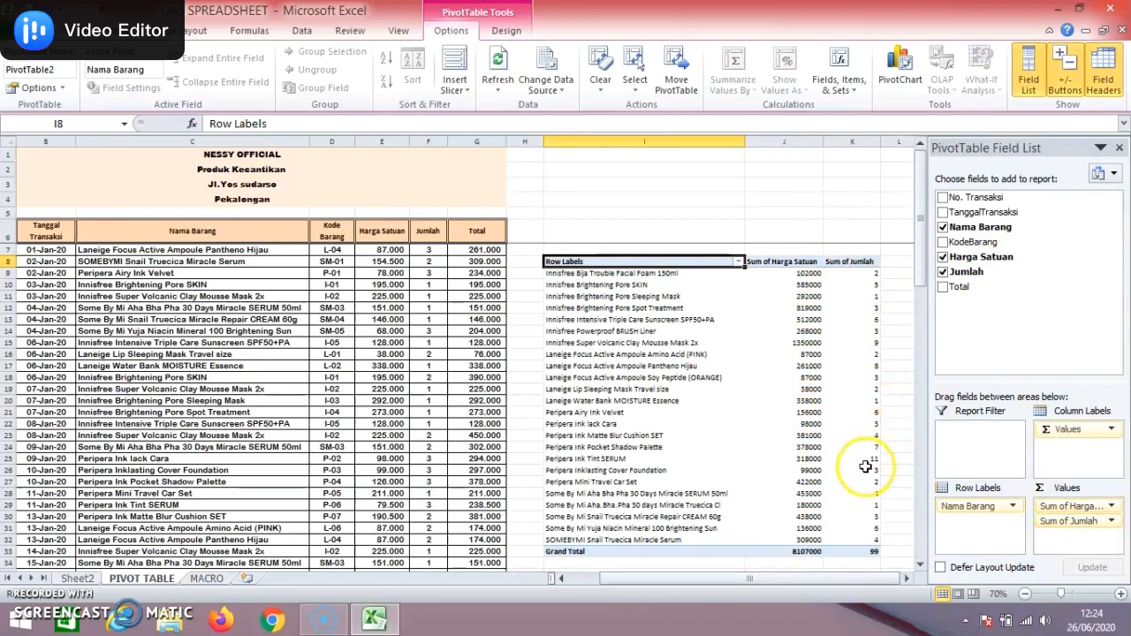
Apply the Accounting number format to the Sum of Harga Satuan values in J9:J33, including the grand total
left_click_drag(798, 274, 806, 550)
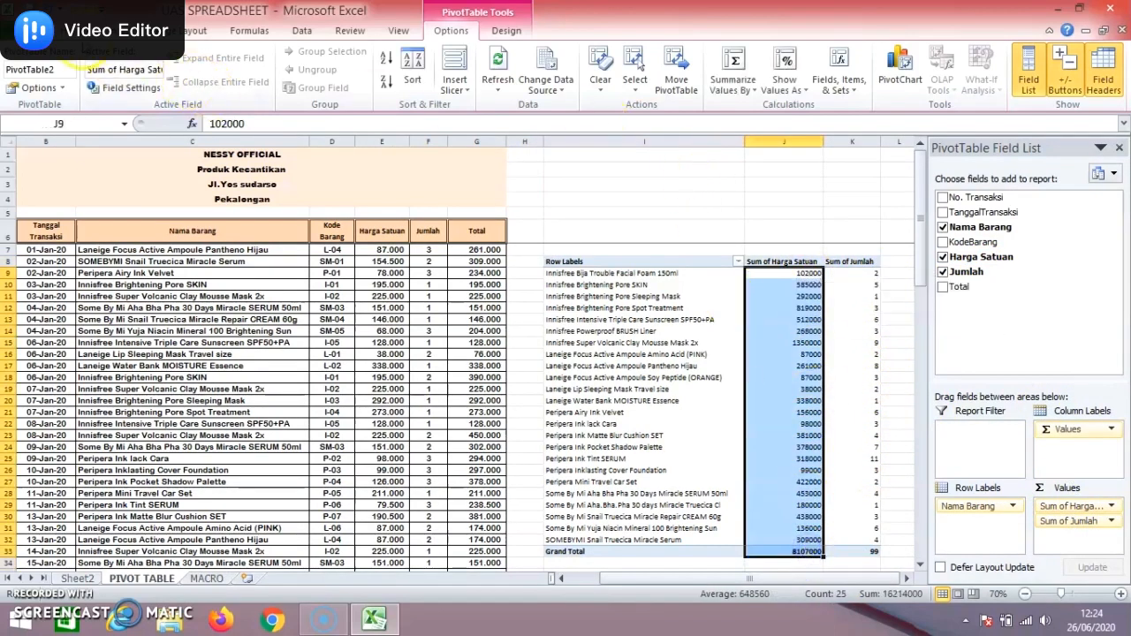
left_click(96, 30)
left_click(623, 58)
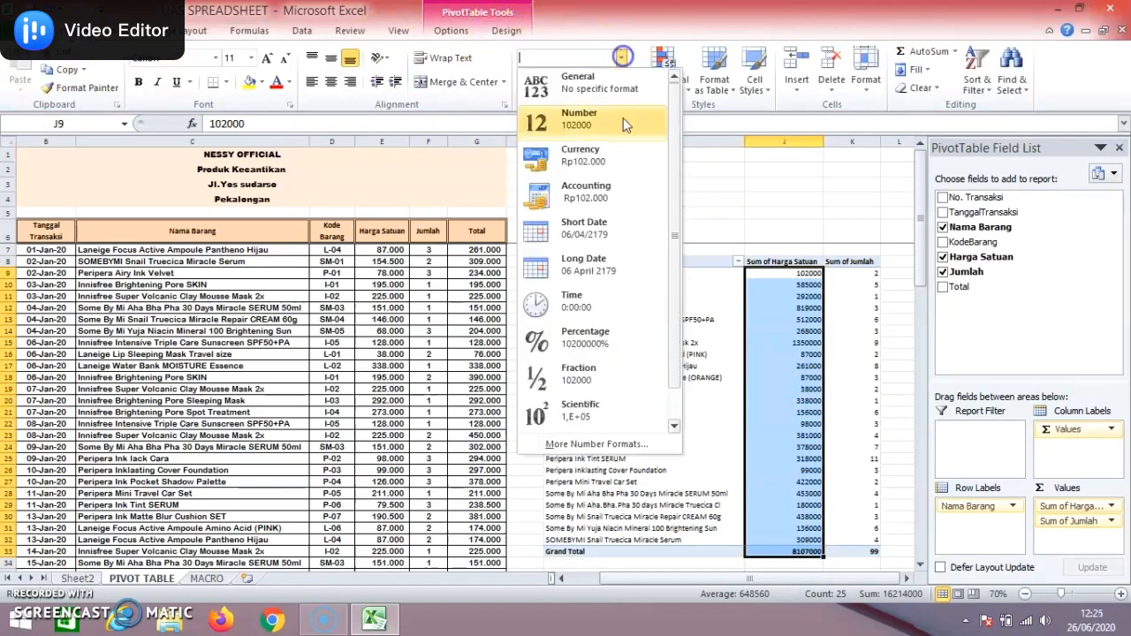
left_click(619, 194)
left_click(847, 272)
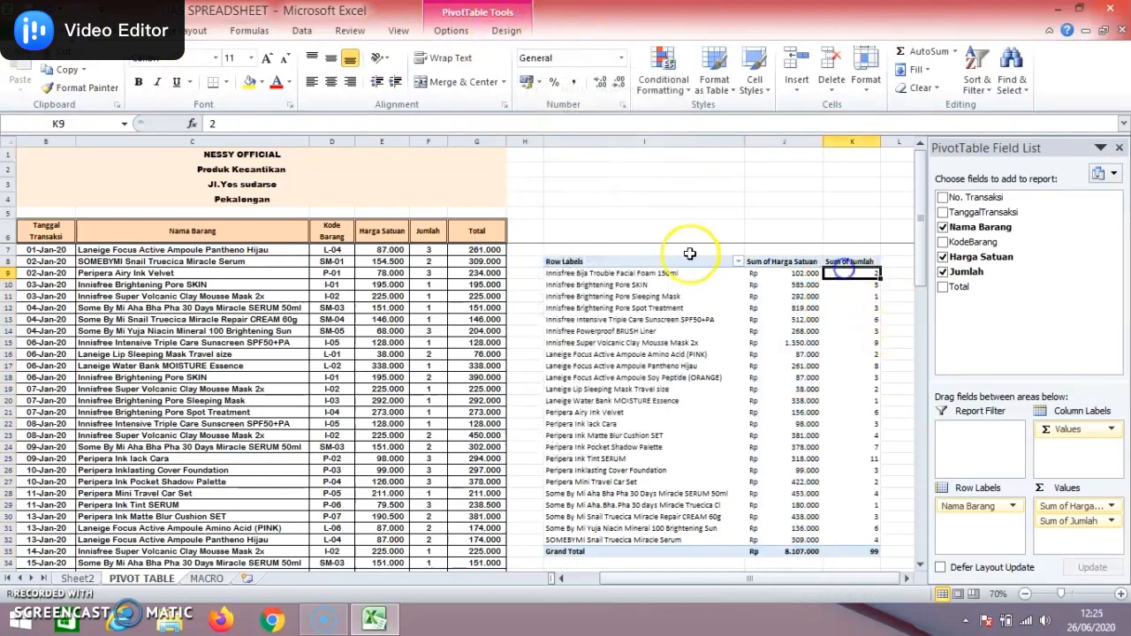
scroll(684, 257, "down", 2)
scroll(769, 318, "up", 2)
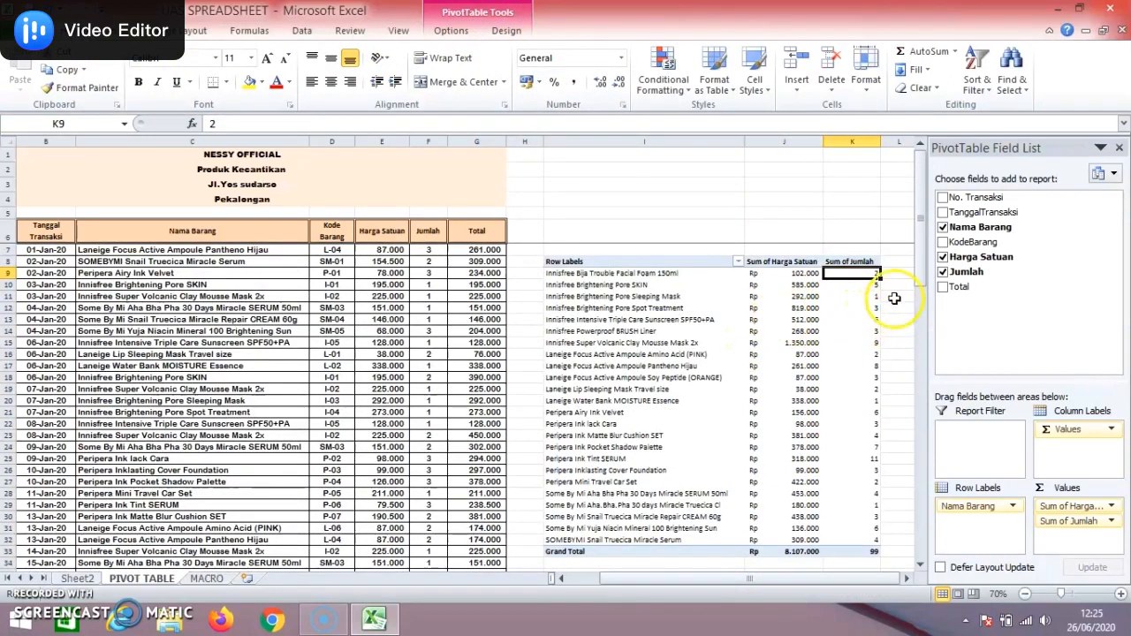
Add TanggalTransaksi as report filter and limit the PivotTable to the dates 01-Jan-20 through 04-Jan-20
left_click(1013, 213)
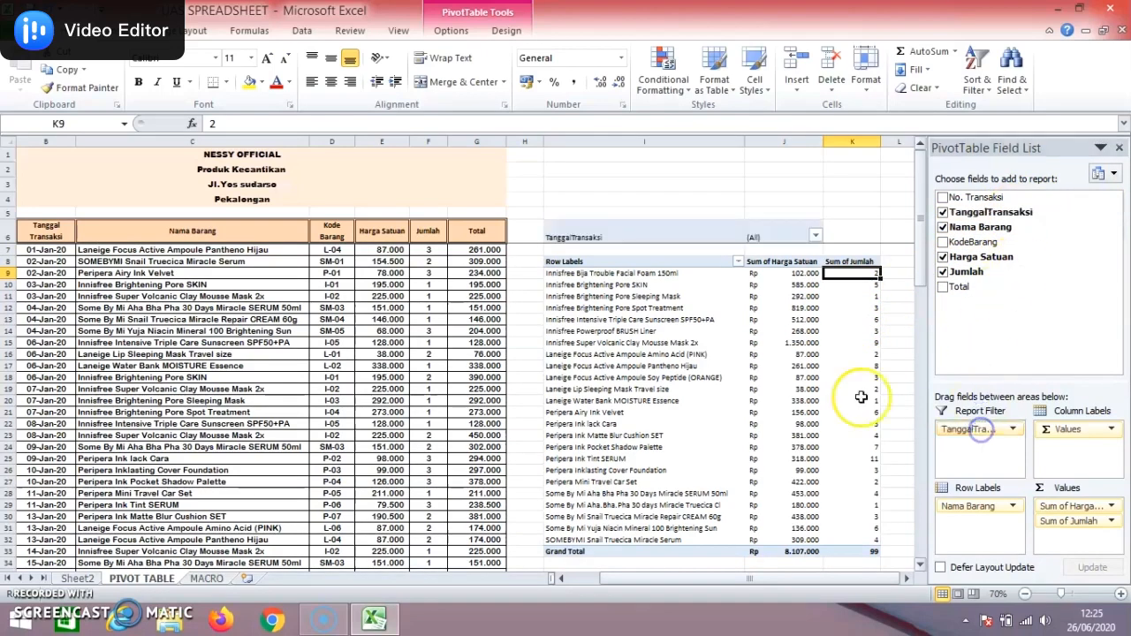
left_click(815, 239)
left_click(633, 419)
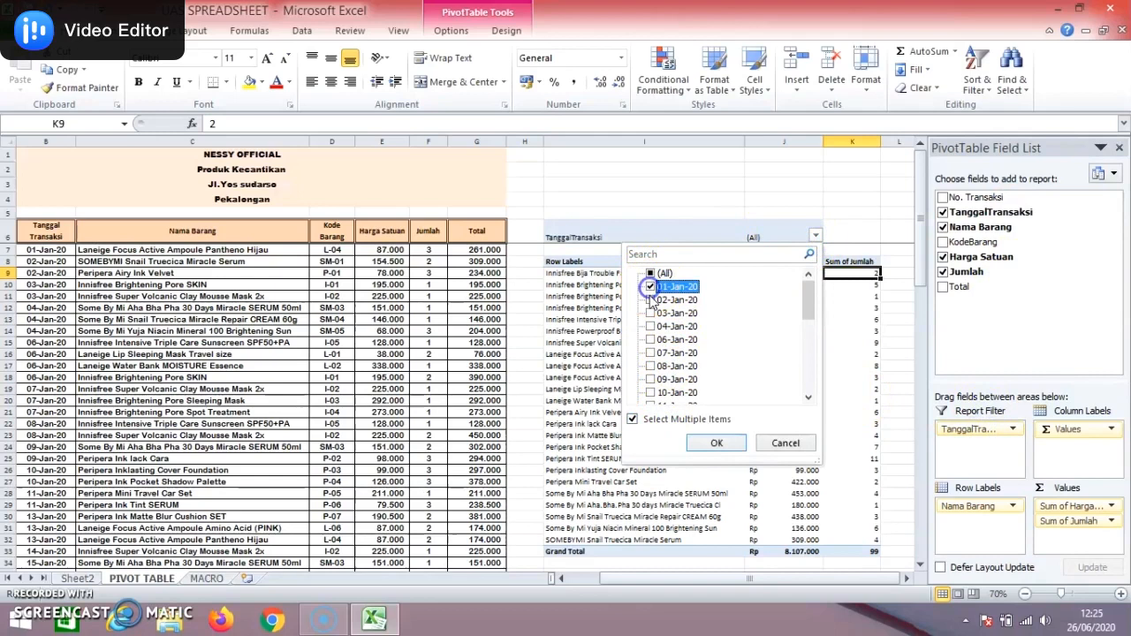
left_click(715, 443)
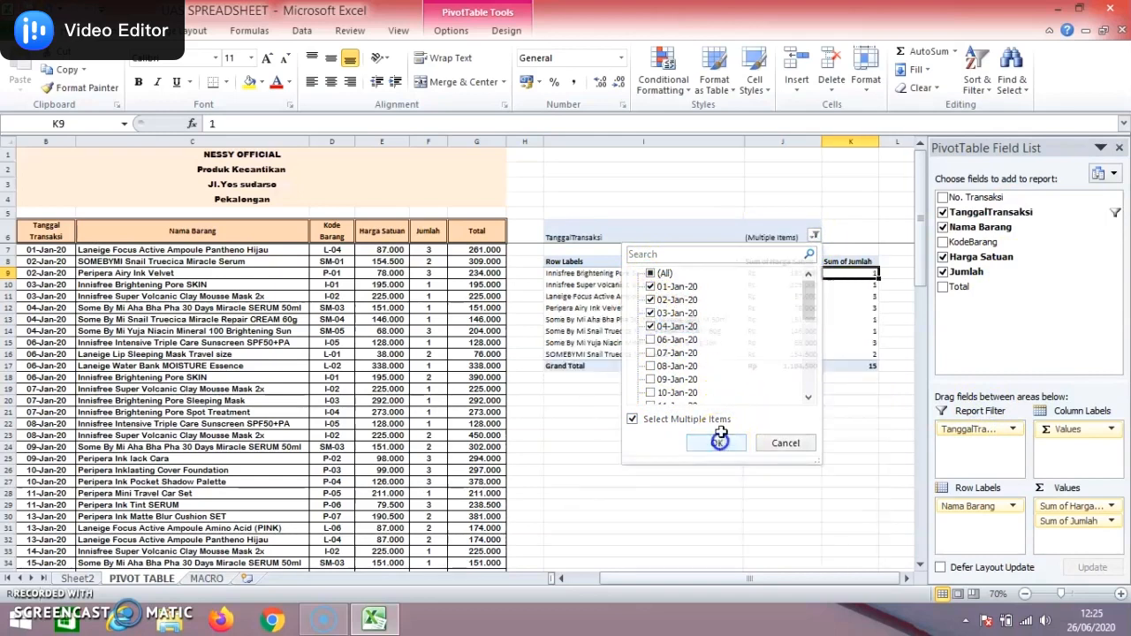
left_click(760, 319)
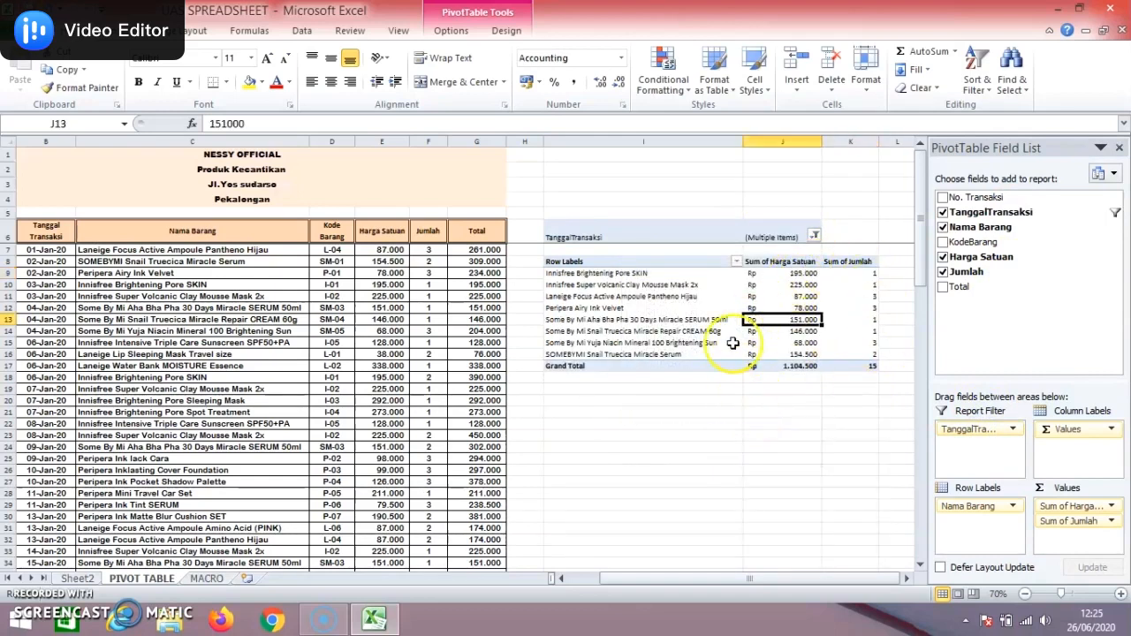
left_click(870, 365)
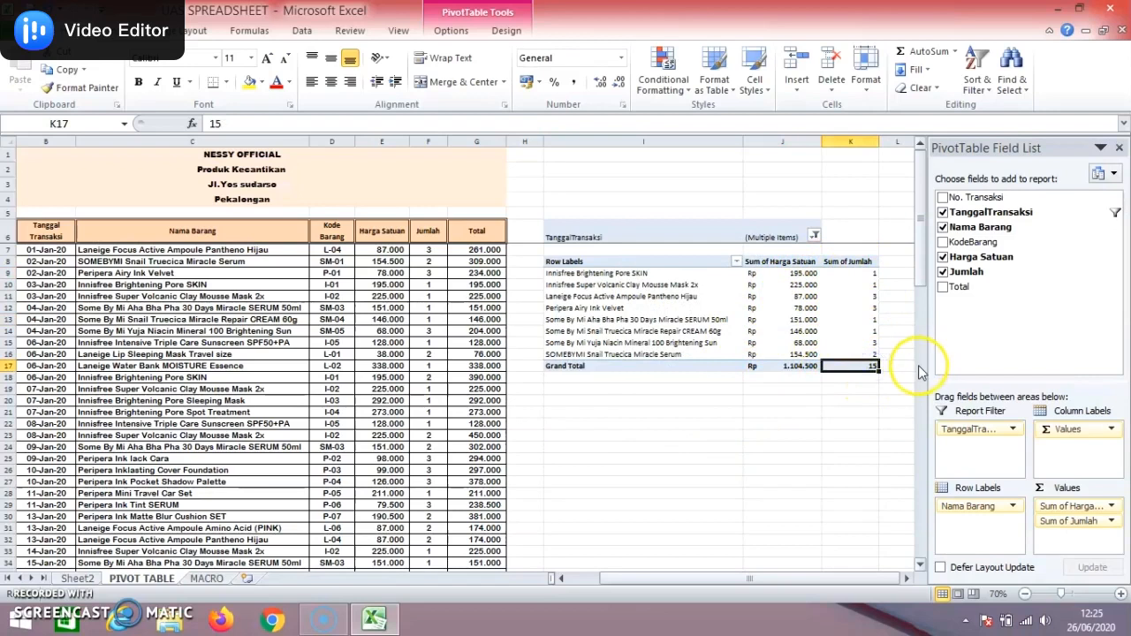
left_click_drag(658, 277, 662, 345)
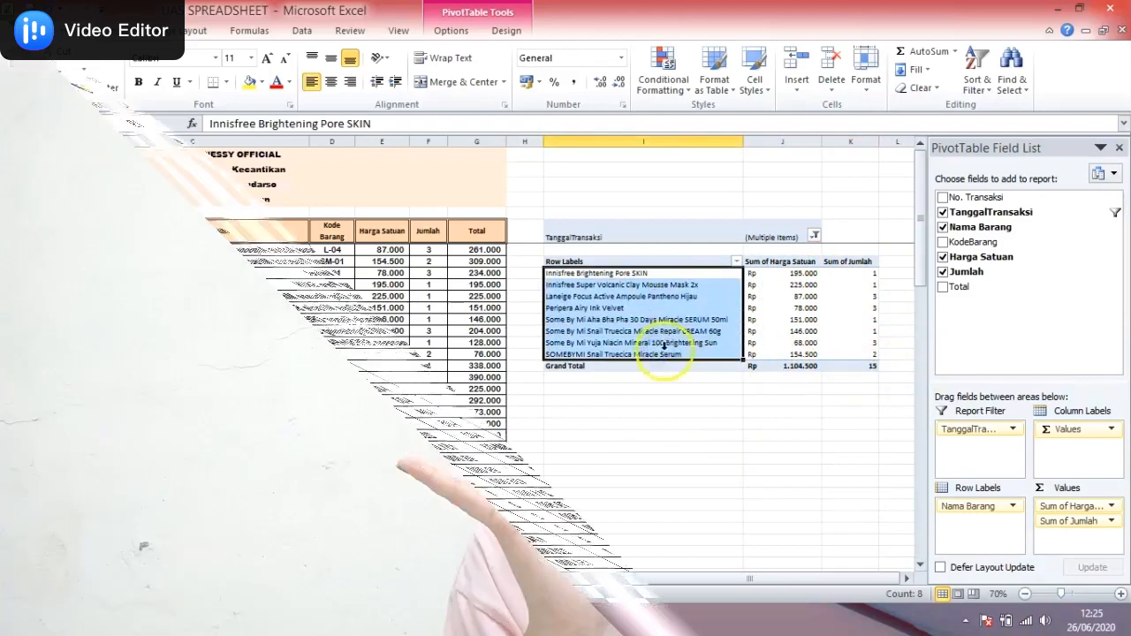
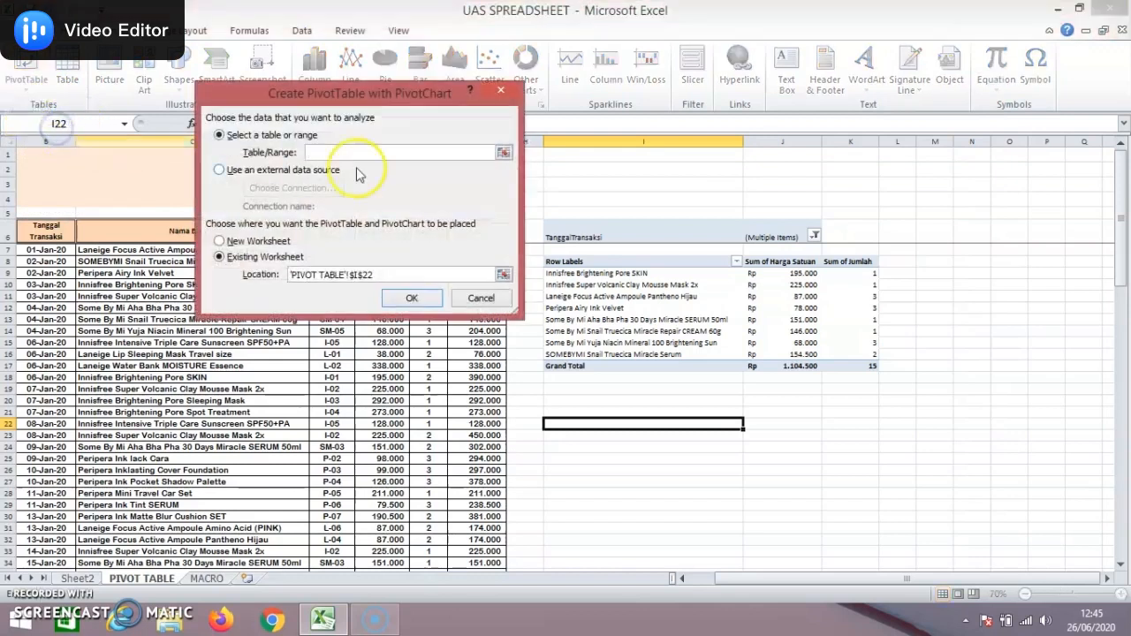
Set the transaction range B6:G59 on the PIVOT TABLE sheet as the source of the new PivotTable with PivotChart
left_click_drag(316, 91, 720, 85)
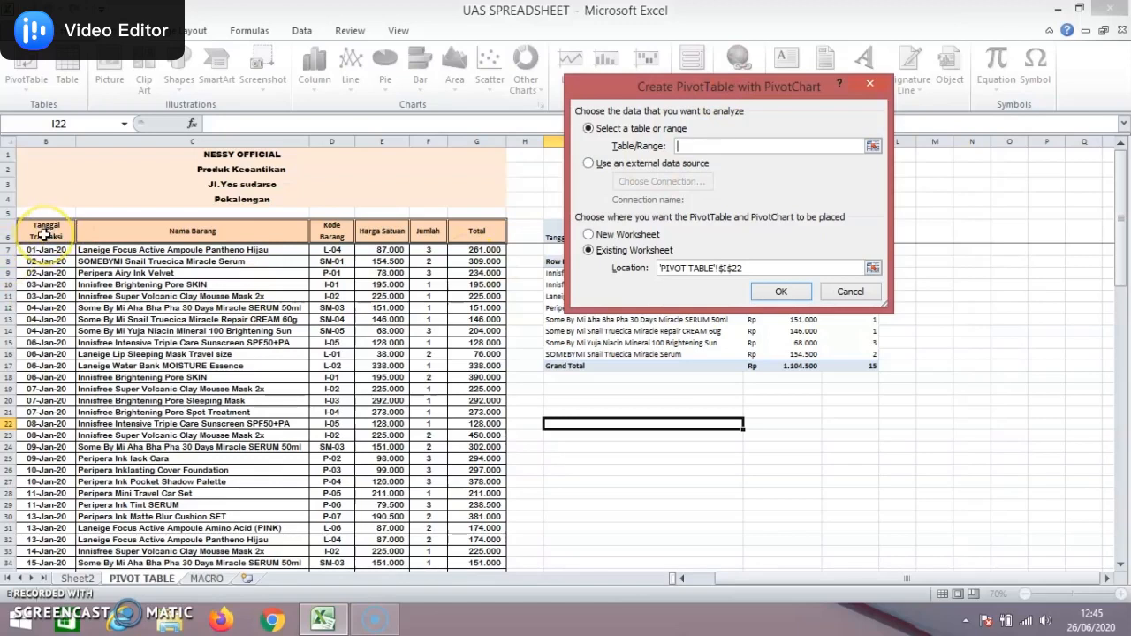
scroll(83, 250, "down", 10)
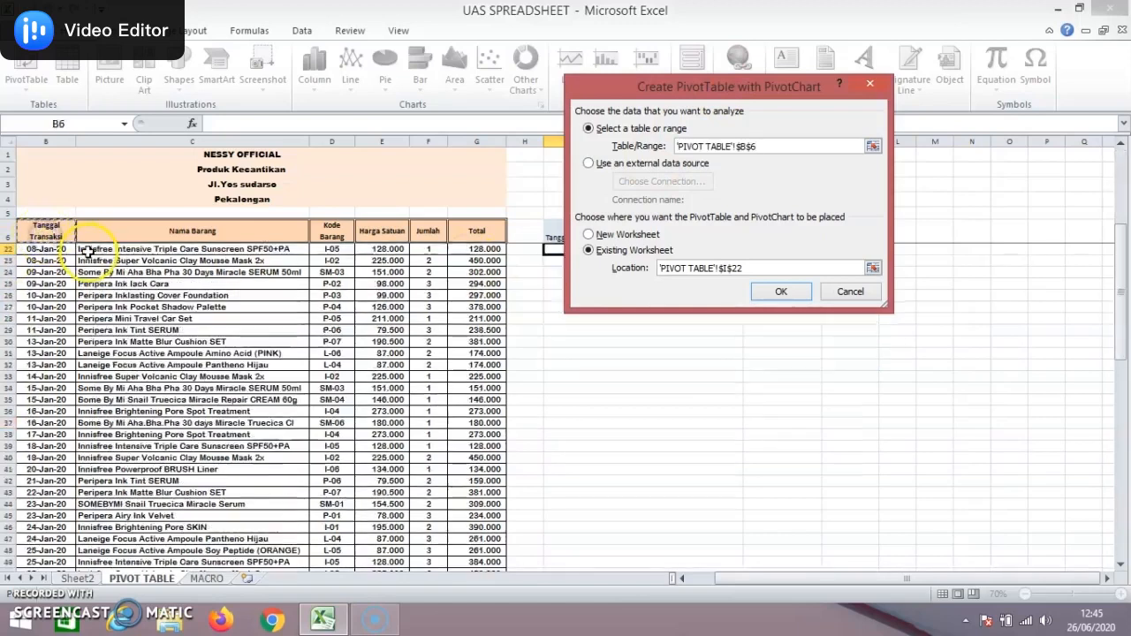
left_click(483, 504, "shift")
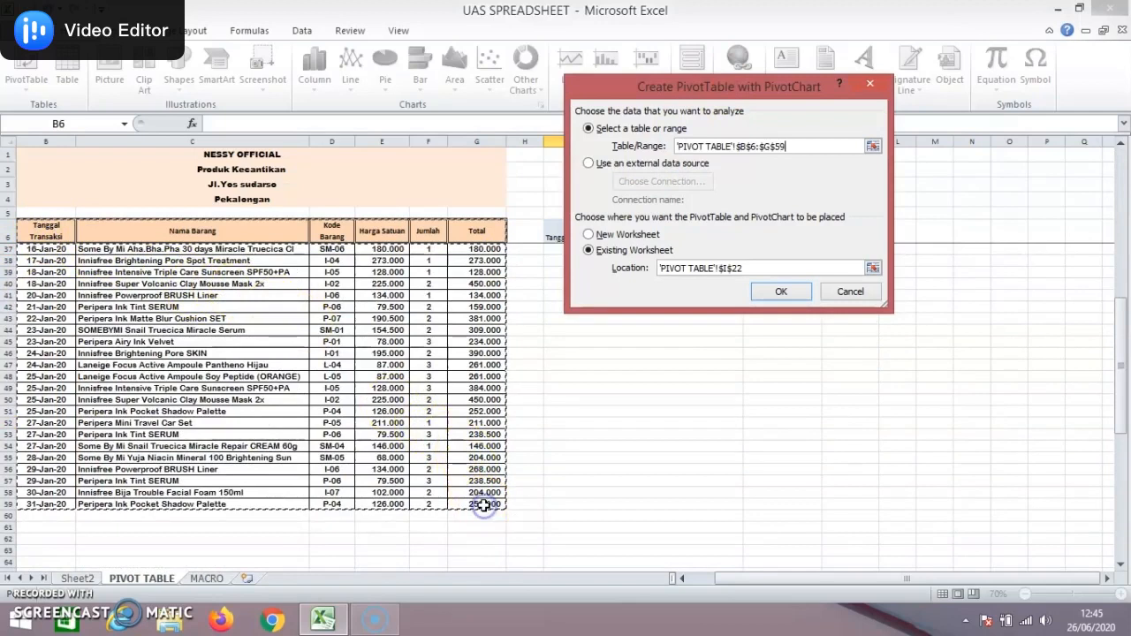
scroll(432, 389, "up", 5)
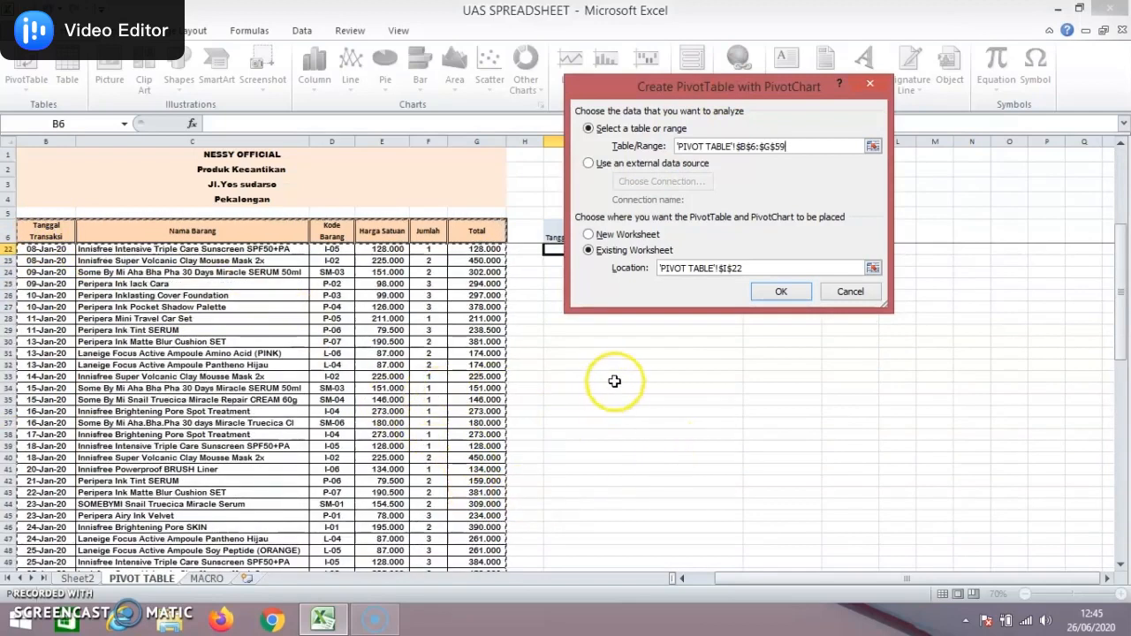
scroll(624, 372, "up", 4)
Place the PivotTable and PivotChart on the existing worksheet at cell C61 below the transactions and create them
left_click_drag(645, 92, 228, 84)
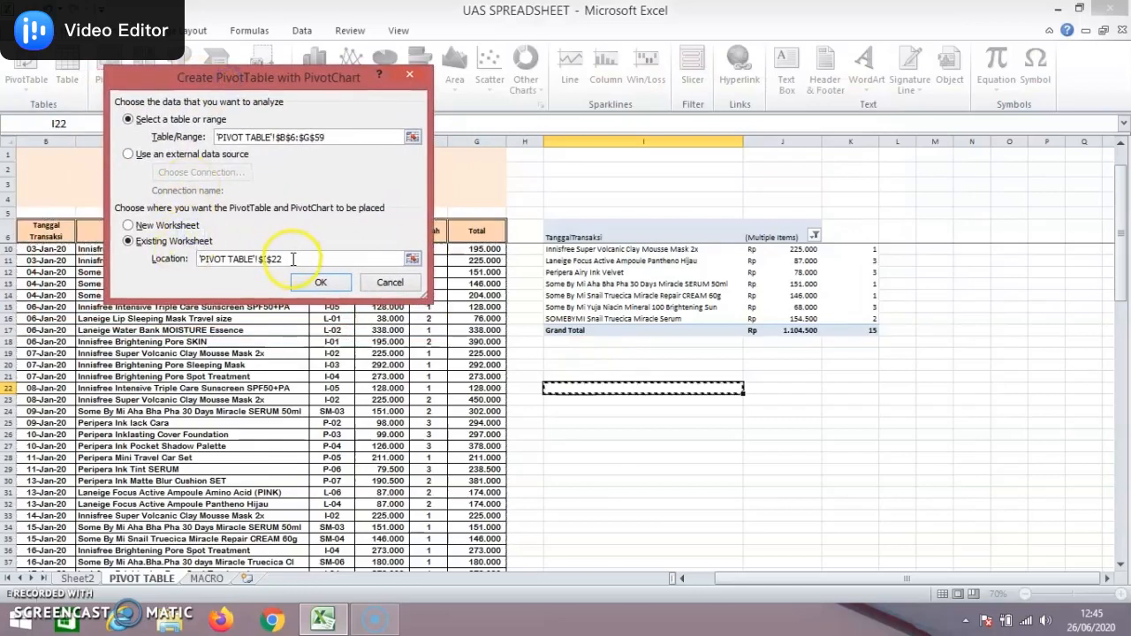
left_click_drag(292, 259, 189, 252)
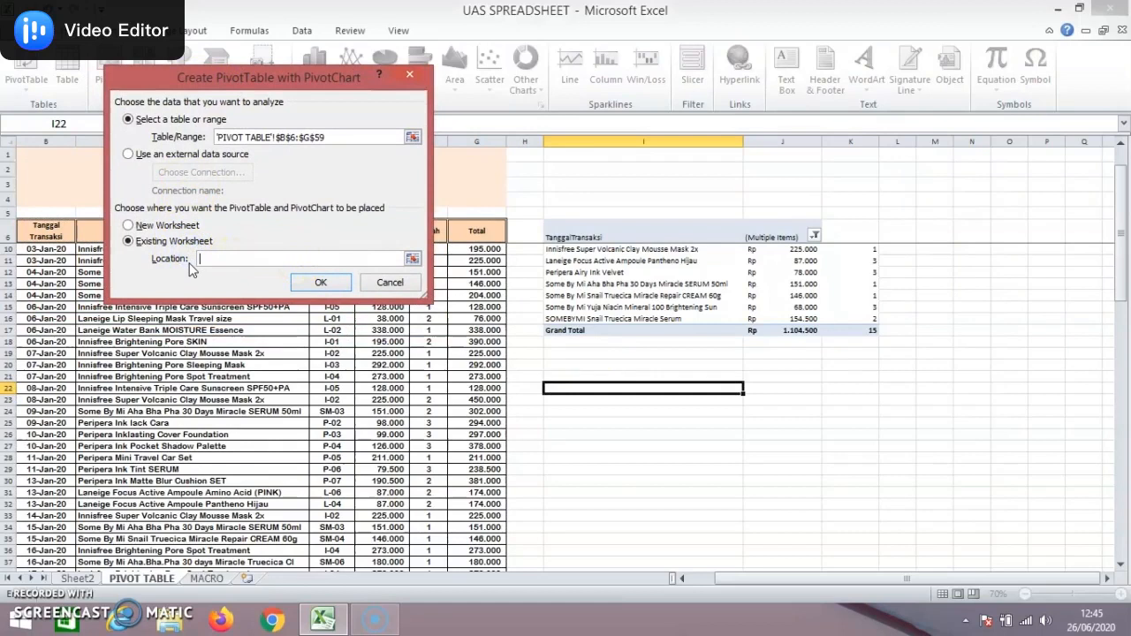
scroll(770, 384, "down", 13)
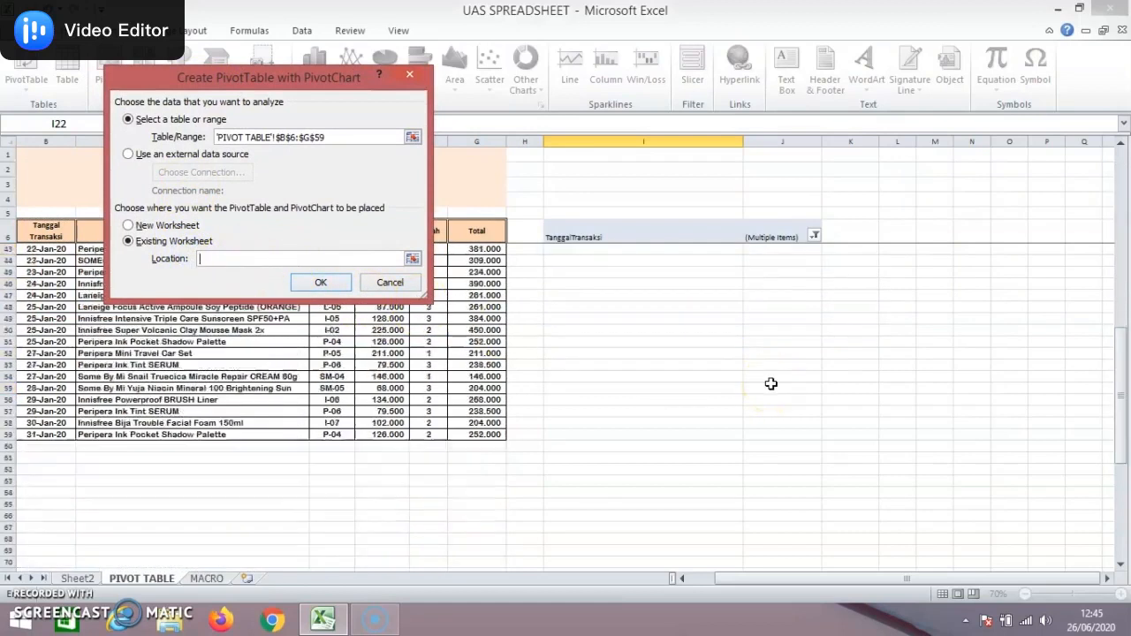
left_click(110, 388)
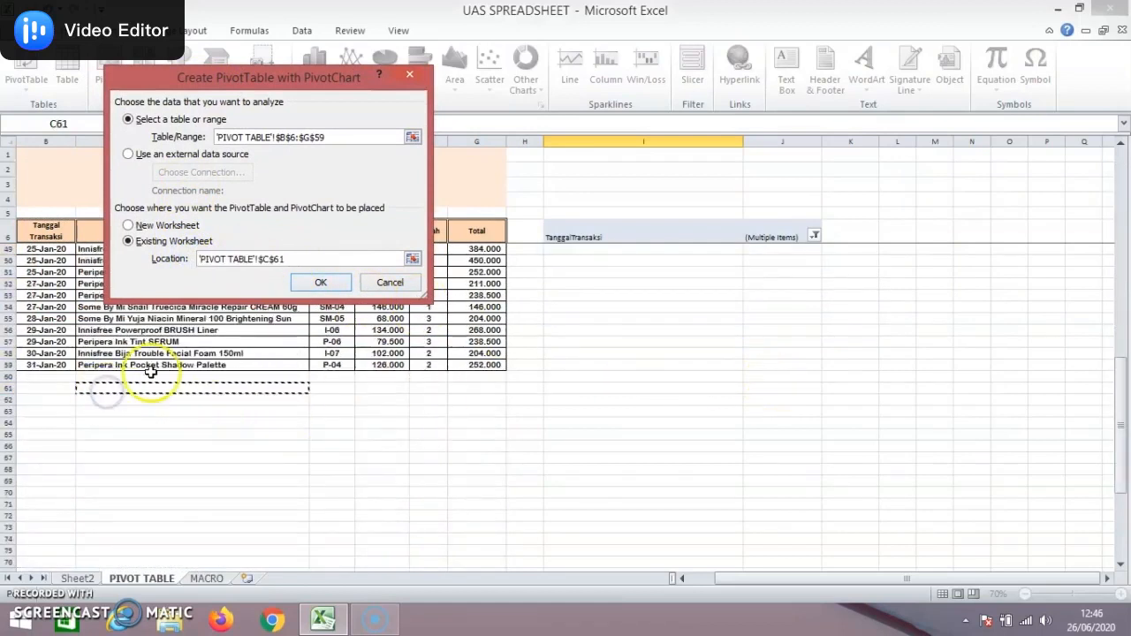
left_click(318, 283)
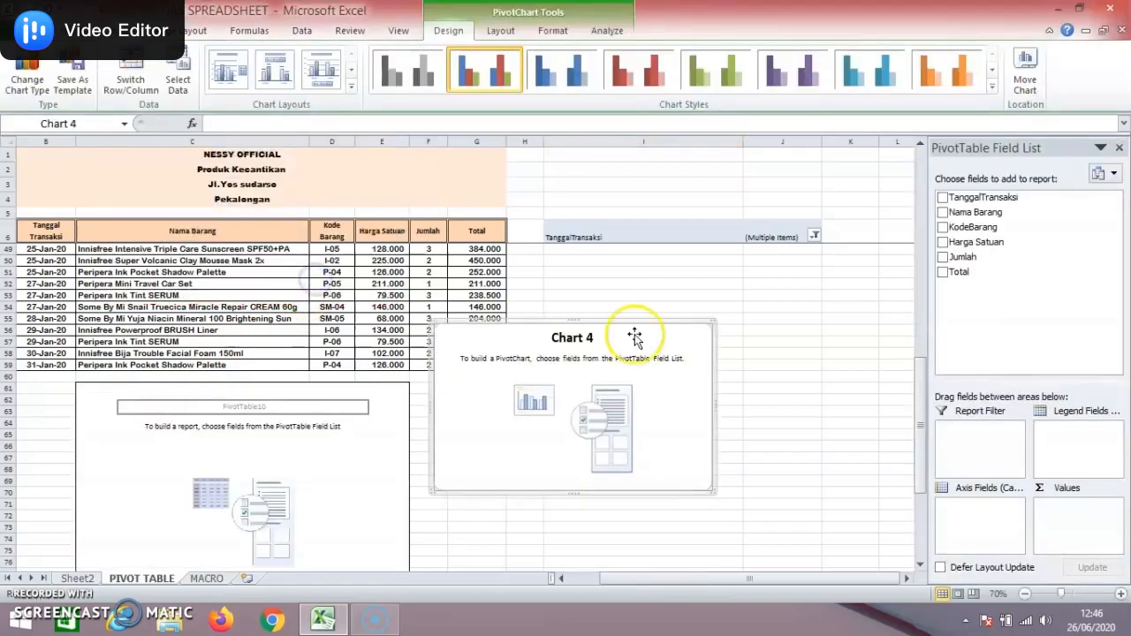
Add Nama Barang to the row labels and Jumlah to the values of the PivotTable below the transactions
scroll(641, 340, "down", 4)
scroll(640, 338, "up", 3)
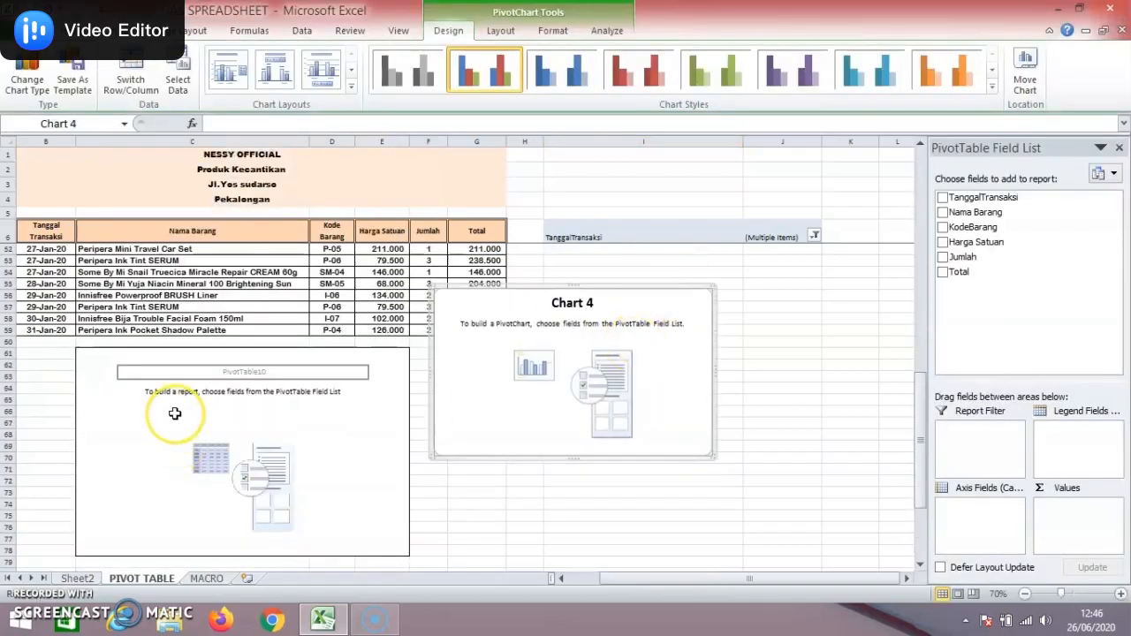
left_click(282, 413)
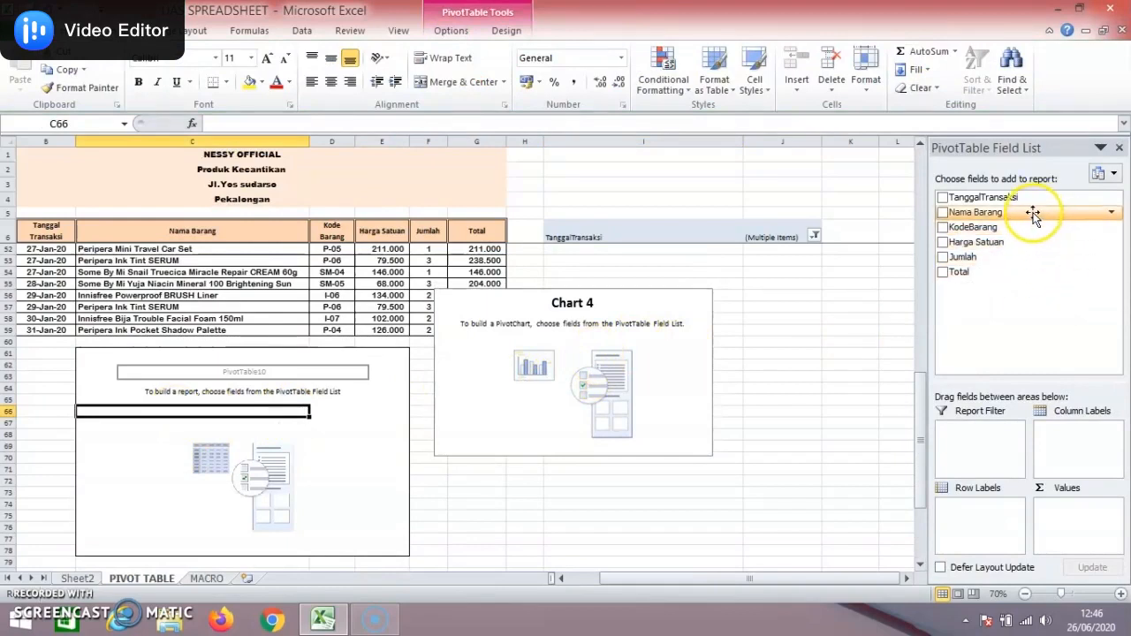
left_click_drag(1022, 212, 987, 505)
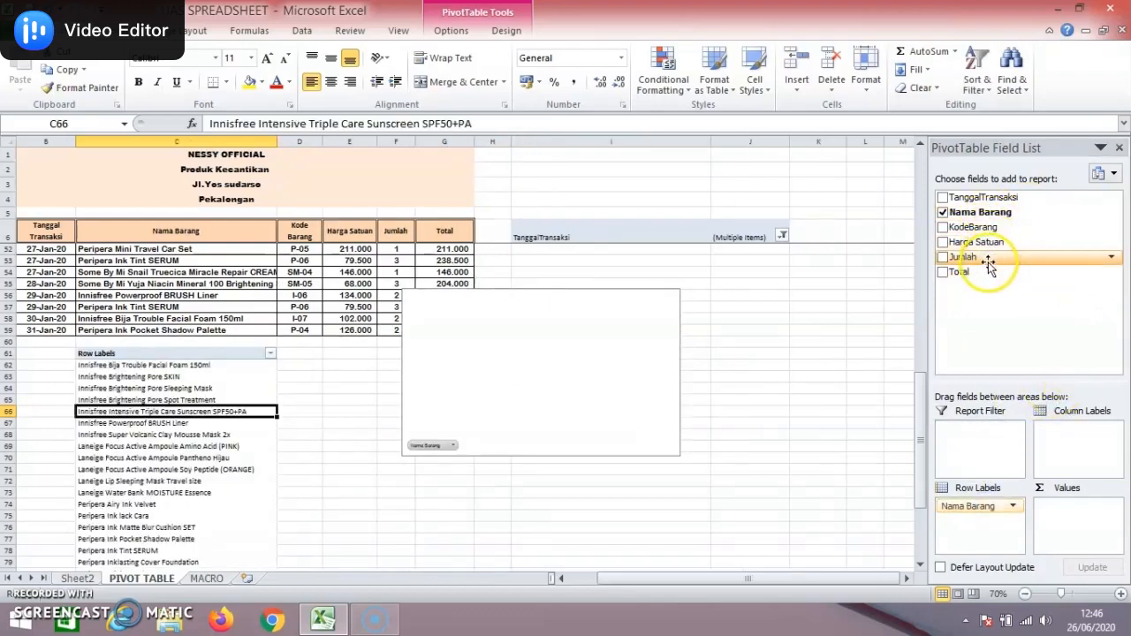
left_click_drag(978, 257, 1060, 515)
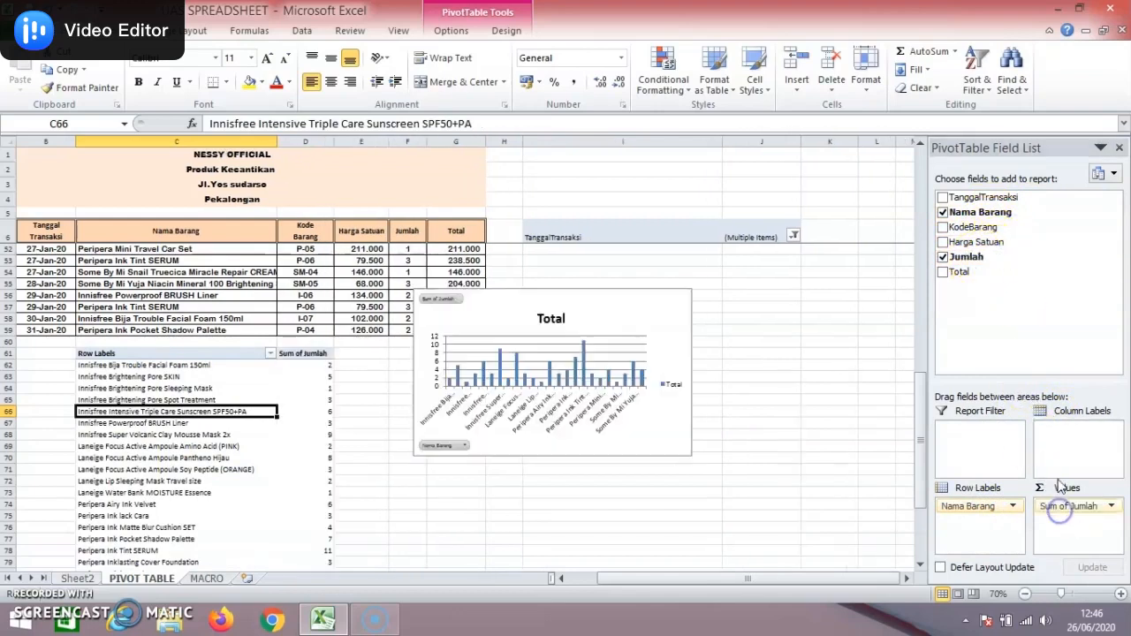
Move the PivotChart down beside its PivotTable and add Harga Satuan to its values
left_click_drag(615, 306, 598, 389)
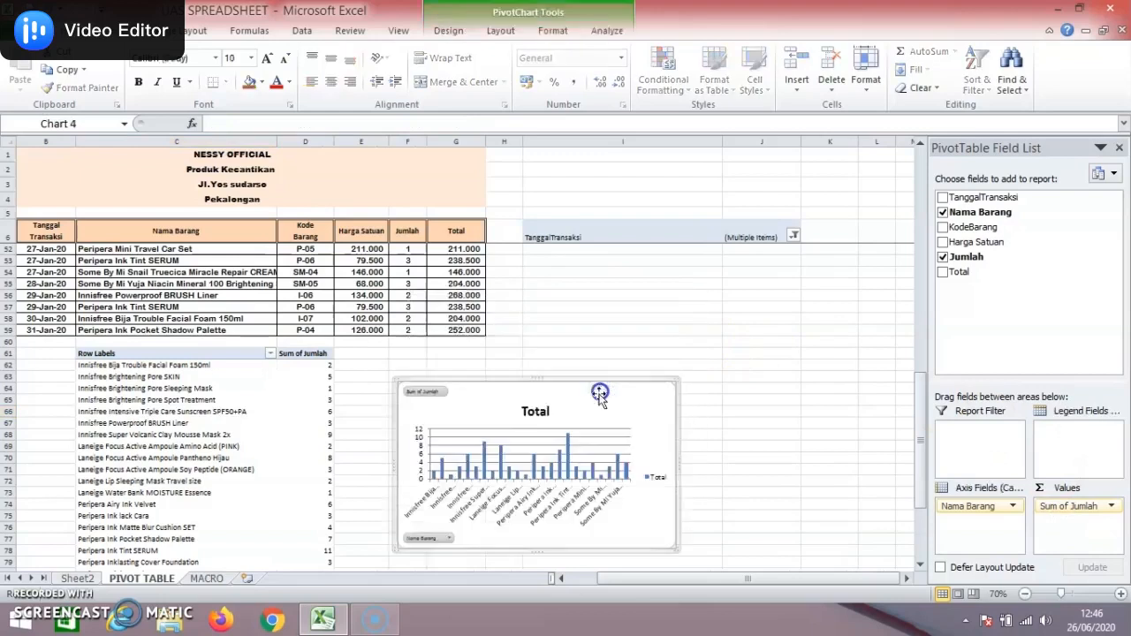
scroll(698, 398, "up", 2)
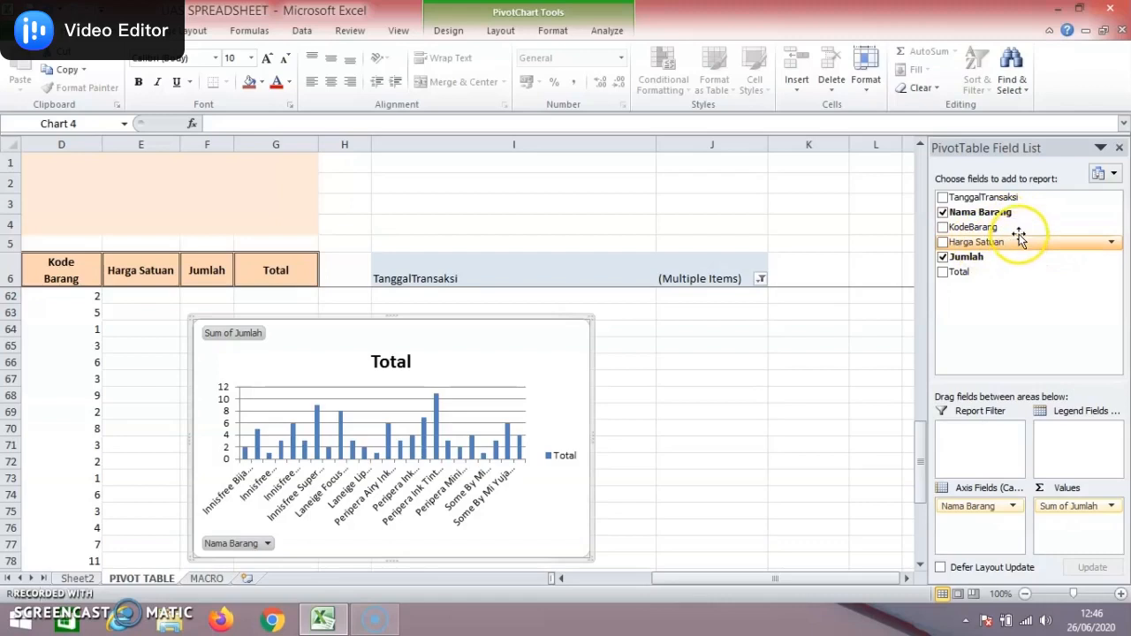
left_click_drag(1015, 244, 1072, 541)
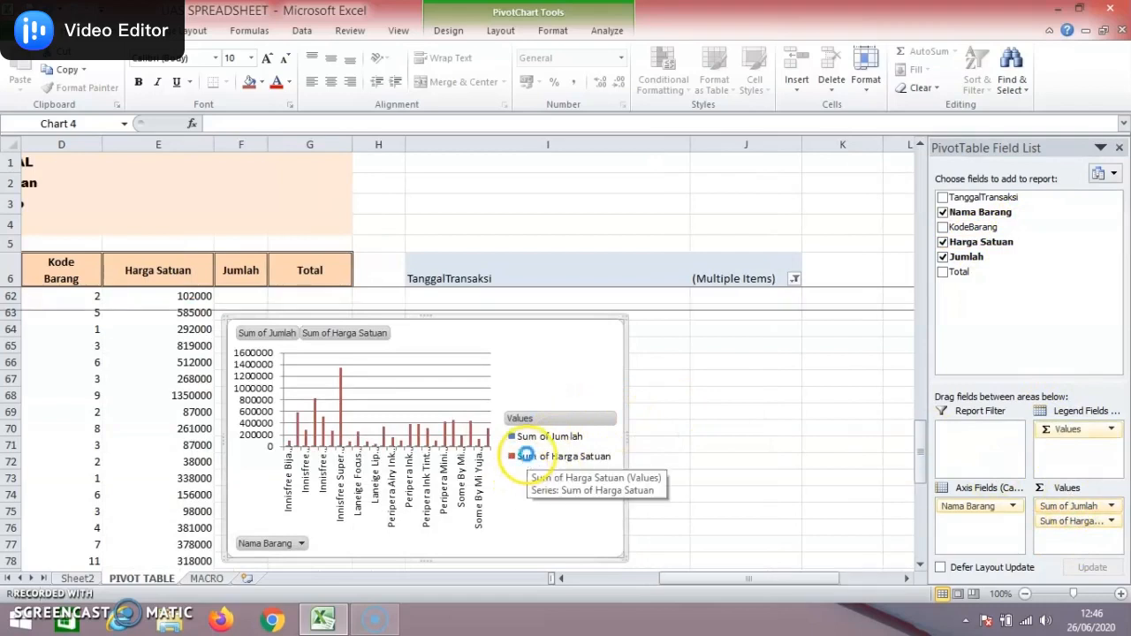
scroll(522, 459, "up", 3, "ctrl")
scroll(527, 456, "down", 2)
scroll(522, 450, "up", 2, "ctrl")
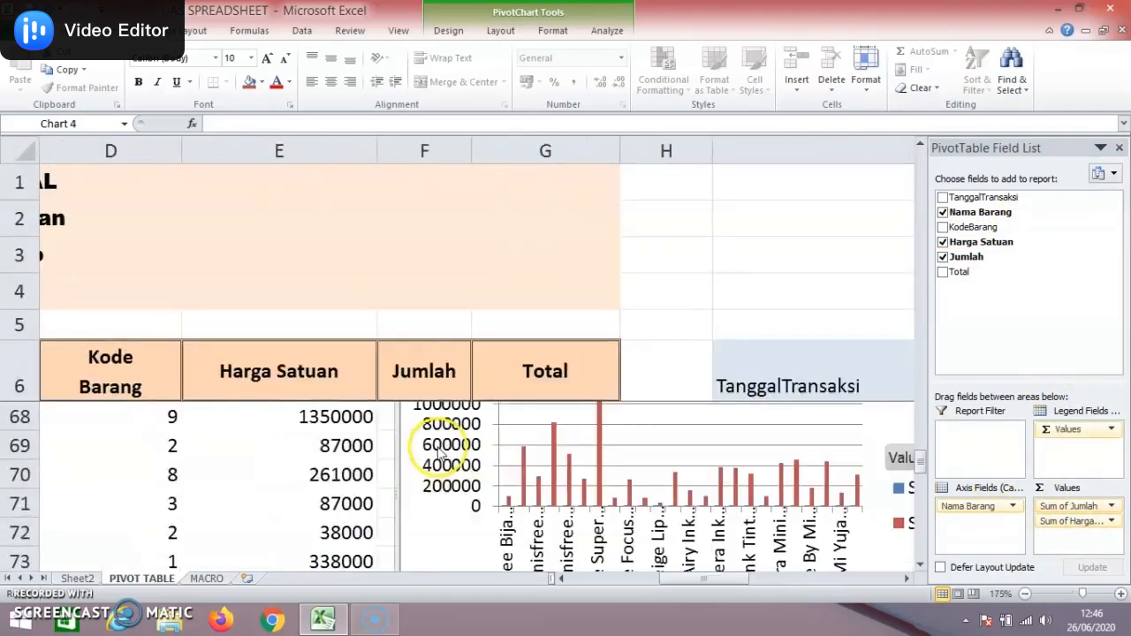
scroll(439, 450, "down", 5, "ctrl")
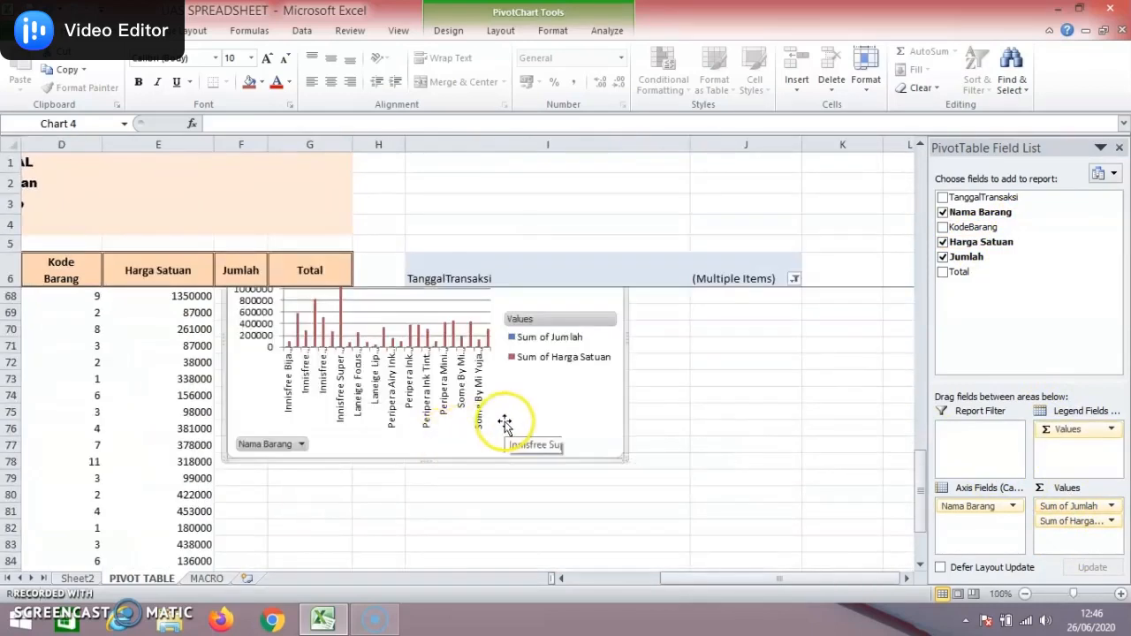
Add TanggalTransaksi as the PivotChart's report filter and accept replacing the contents of the destination cells
scroll(504, 424, "up", 2)
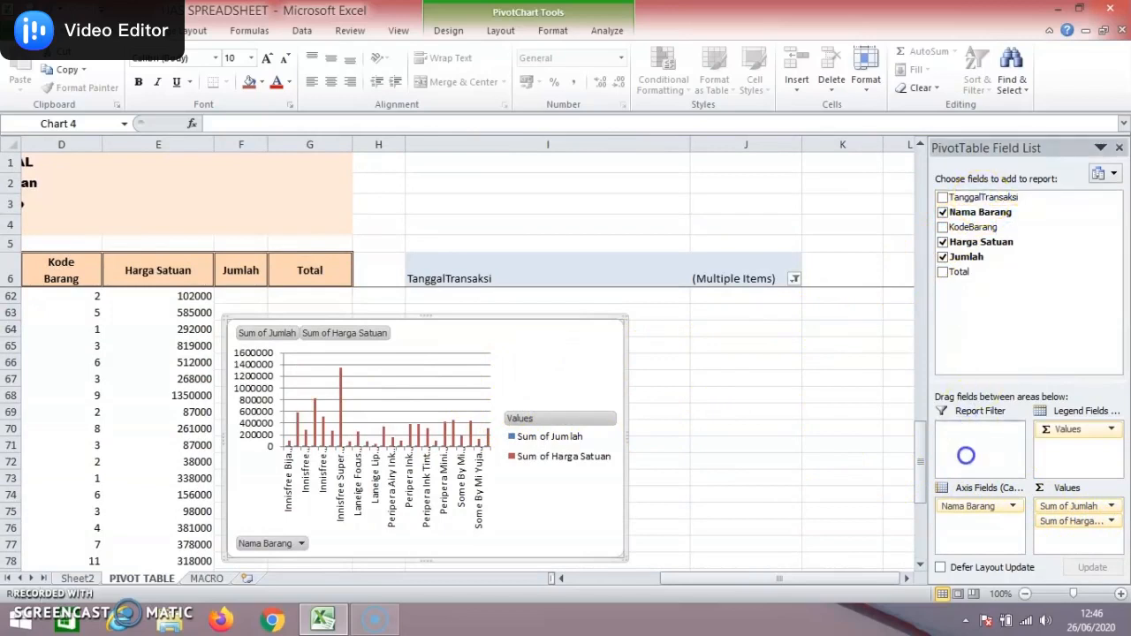
left_click_drag(1015, 199, 982, 430)
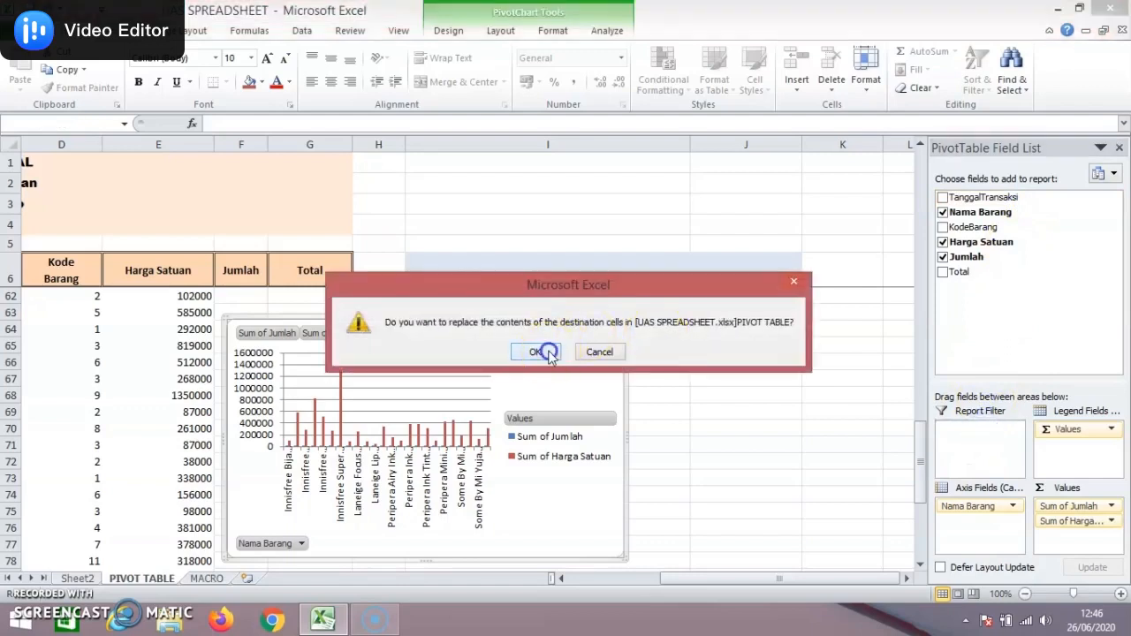
left_click(541, 351)
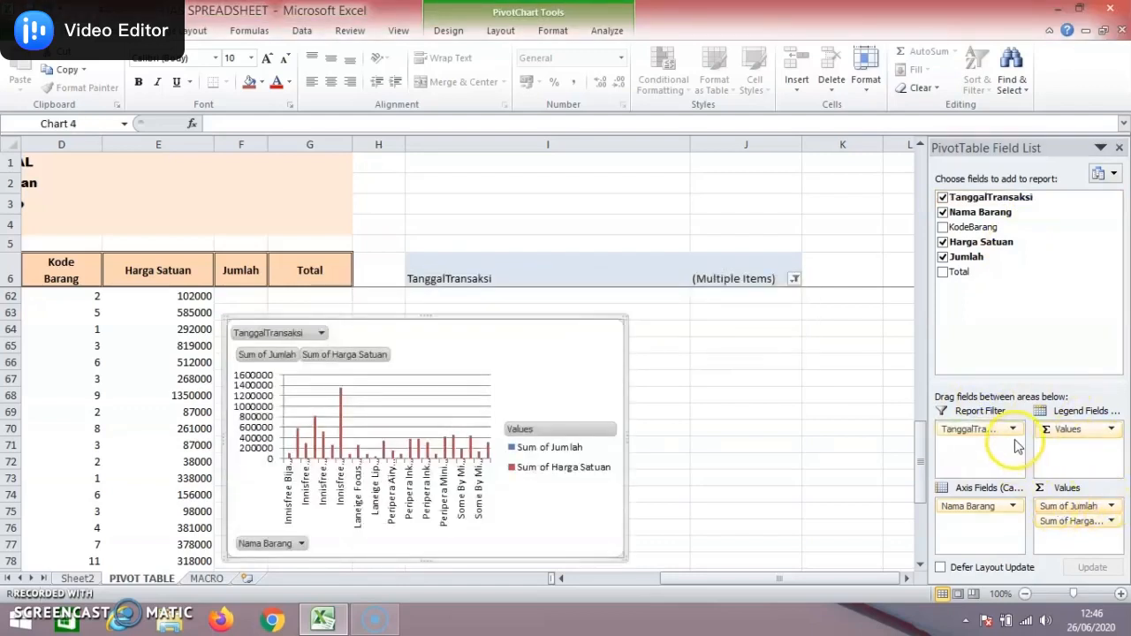
Filter the PivotChart's TanggalTransaksi to the dates 01-Jan-20, 02-Jan-20, 03-Jan-20 and 04-Jan-20
left_click(322, 336)
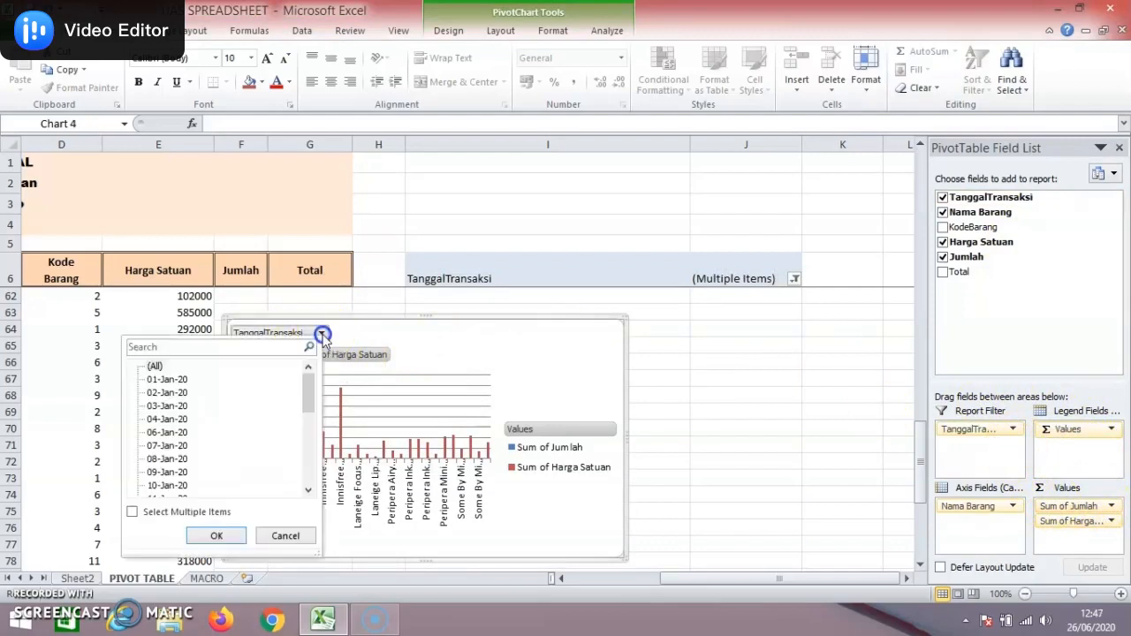
left_click(212, 513)
left_click(150, 365)
left_click(150, 379)
left_click(150, 392)
left_click(150, 419)
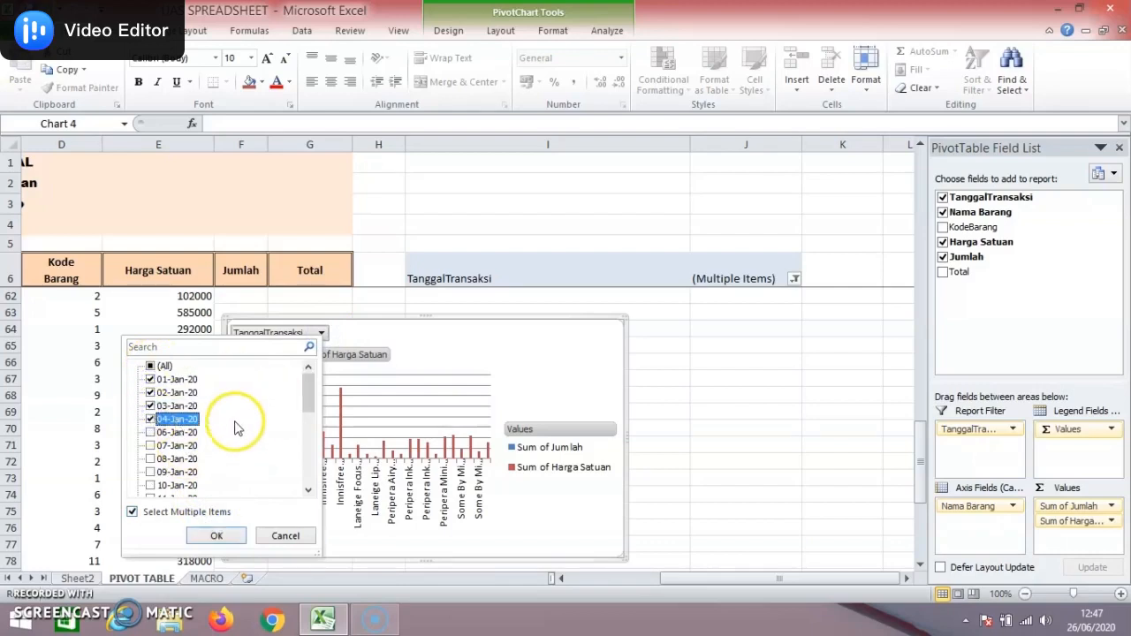
left_click(221, 536)
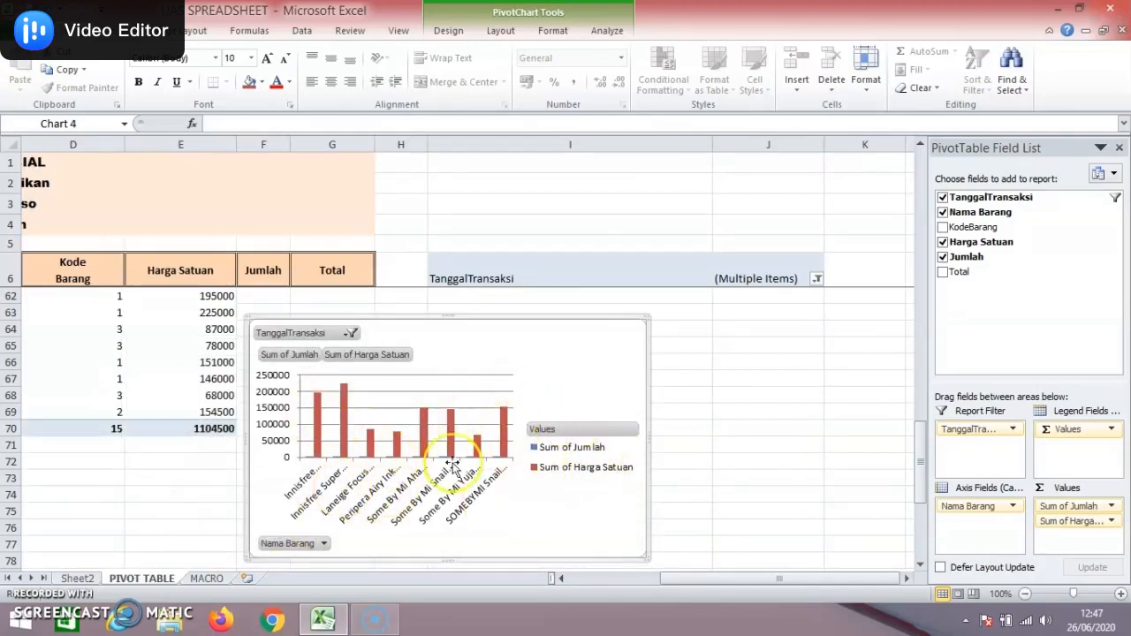
Remove Jumlah from the PivotChart's values and look back over the transactions above it
scroll(518, 450, "up", 2)
scroll(527, 454, "down", 1)
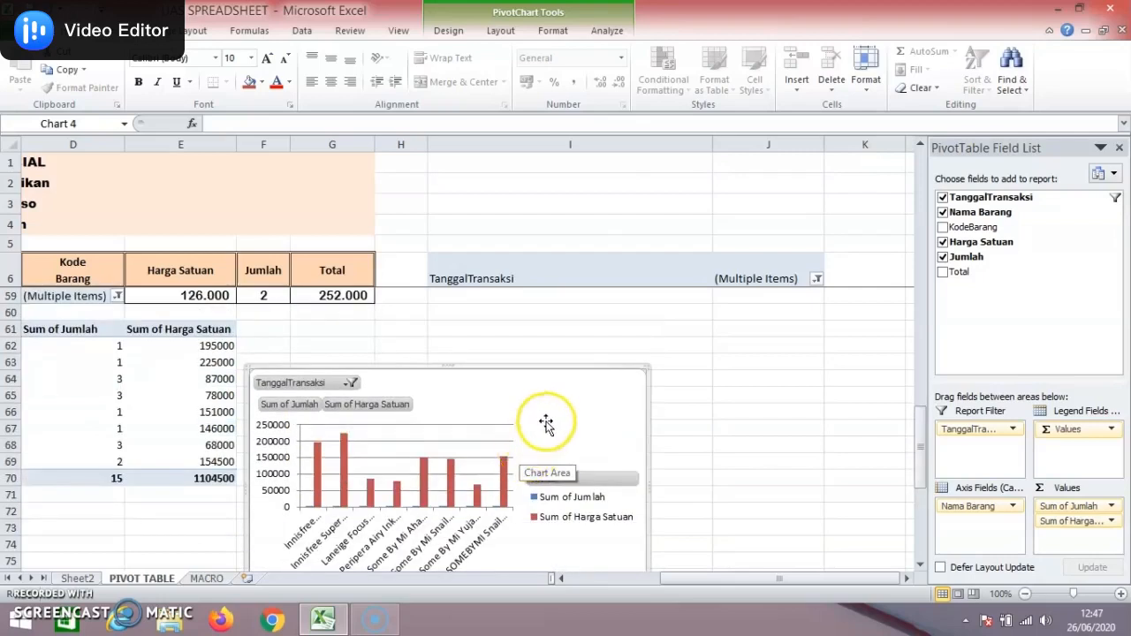
scroll(541, 427, "down", 2)
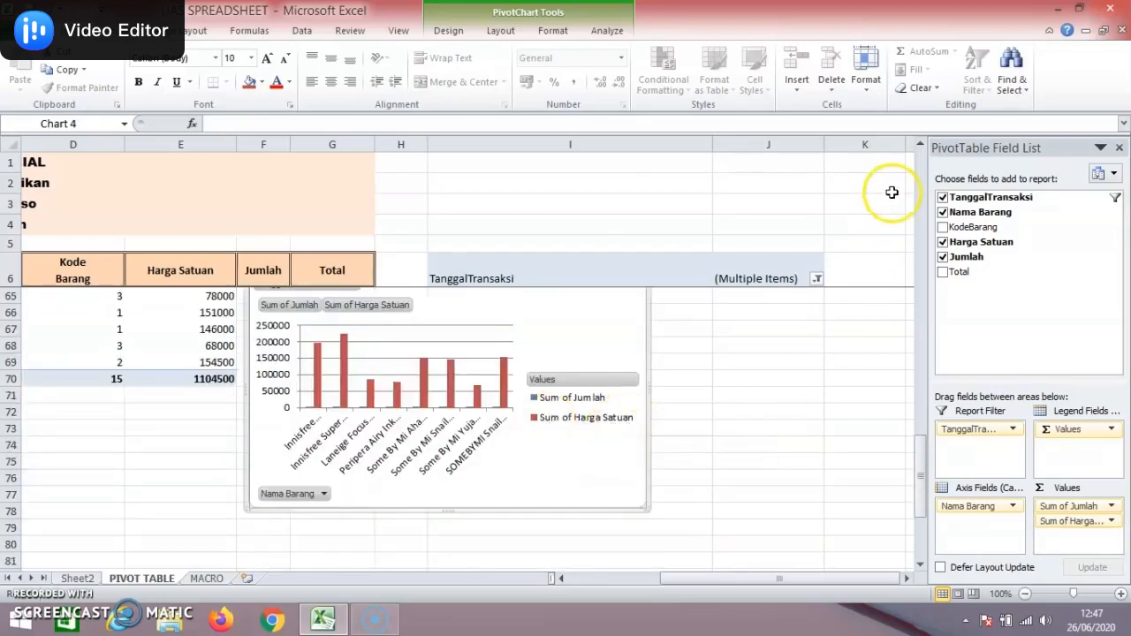
left_click(941, 257)
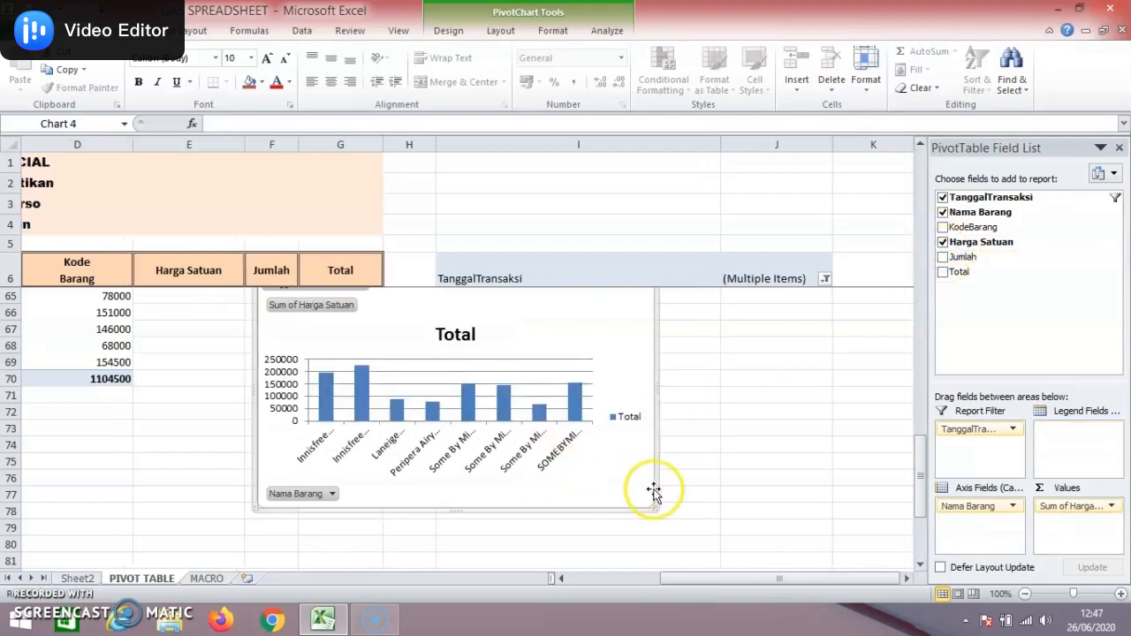
scroll(645, 495, "up", 1)
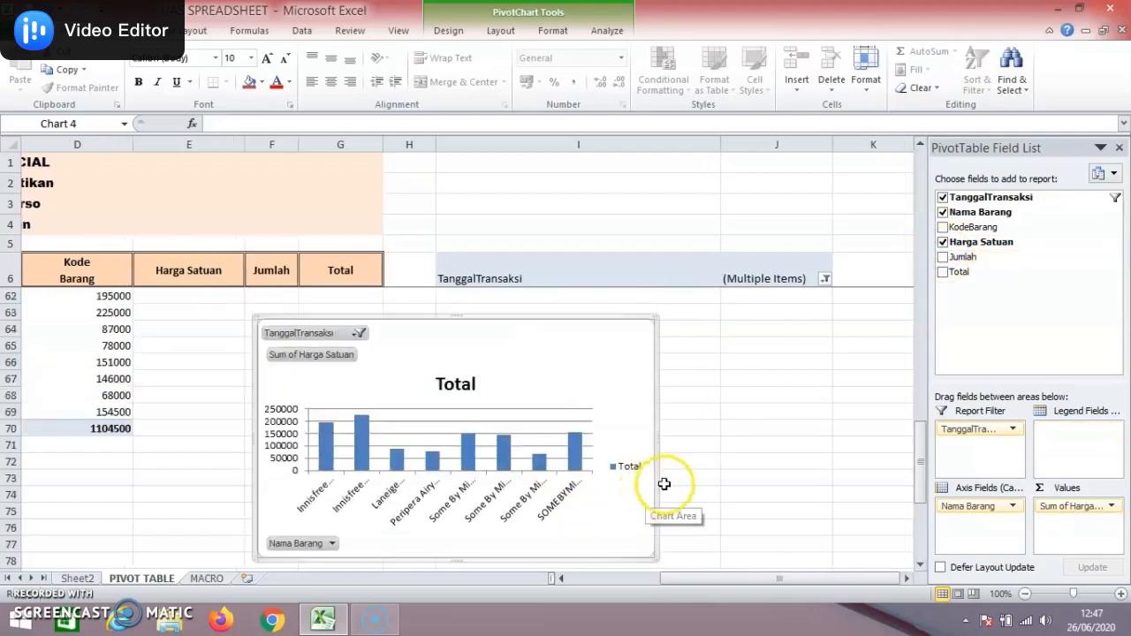
scroll(379, 441, "up", 6)
scroll(411, 376, "up", 12)
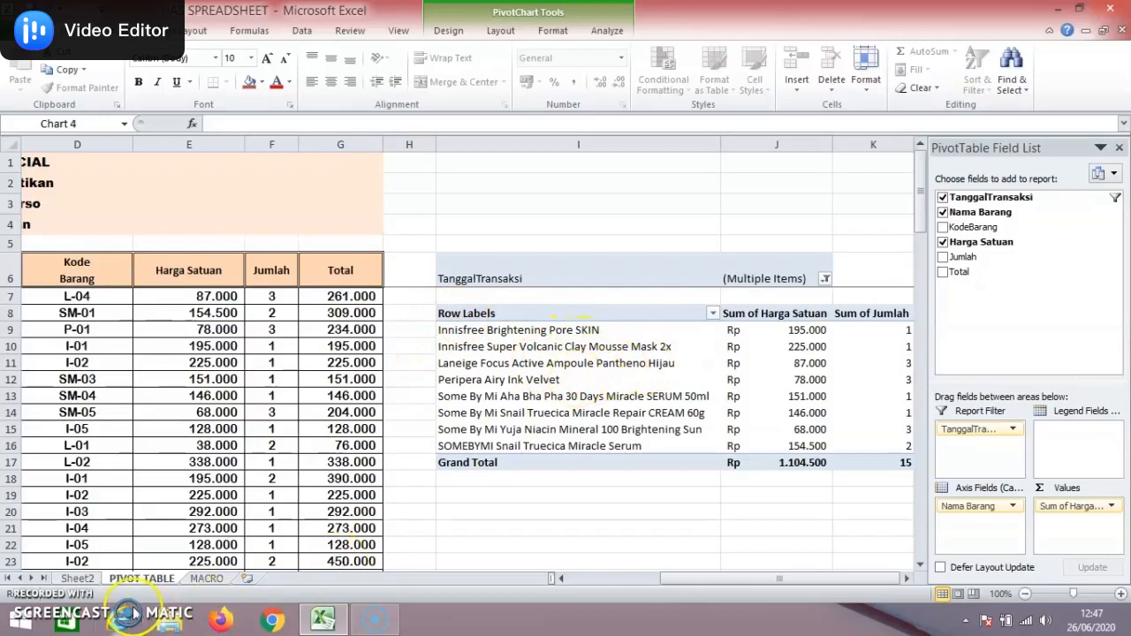
On Sheet2, create a PivotTable with PivotChart from the range A3:D12, placed on the existing worksheet at cell F3
left_click(88, 580)
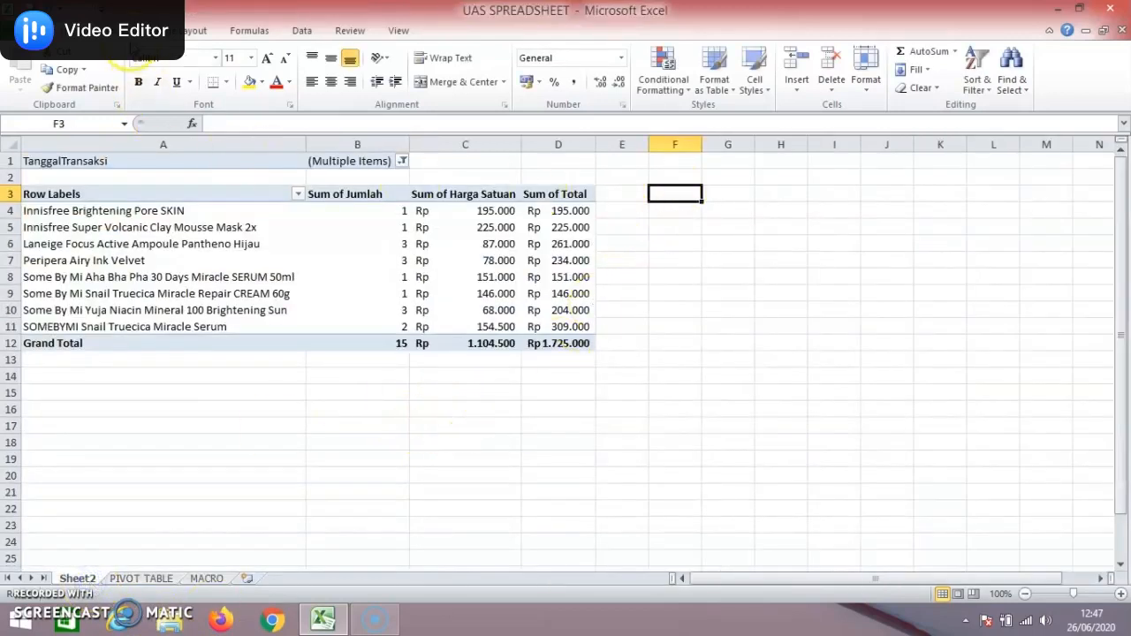
left_click(122, 30)
left_click(26, 81)
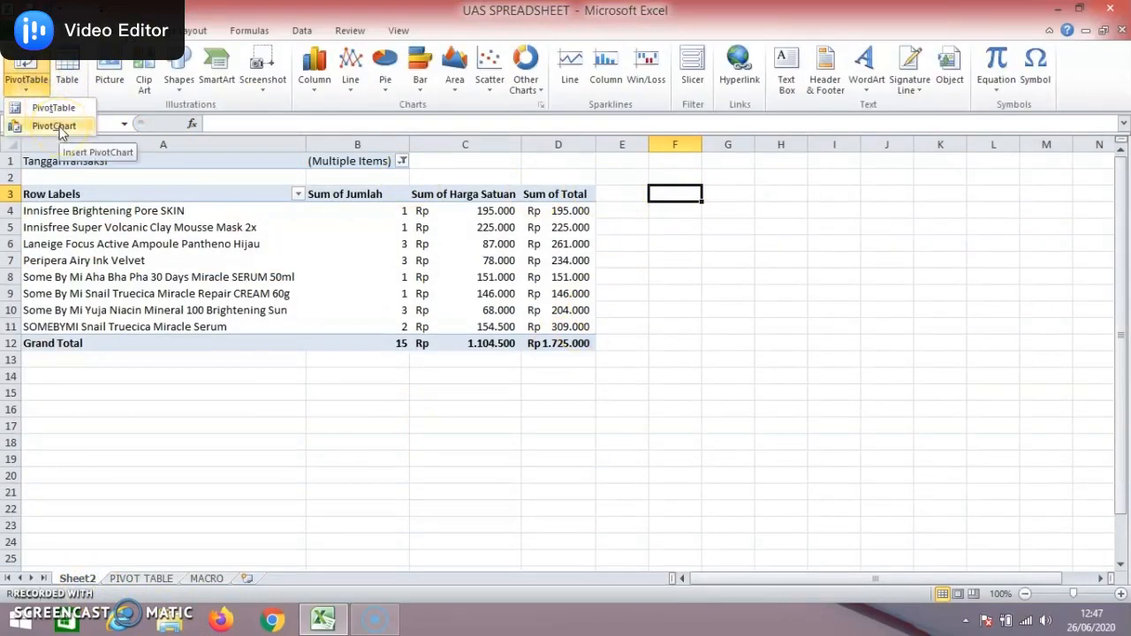
left_click(59, 127)
left_click_drag(296, 76, 855, 99)
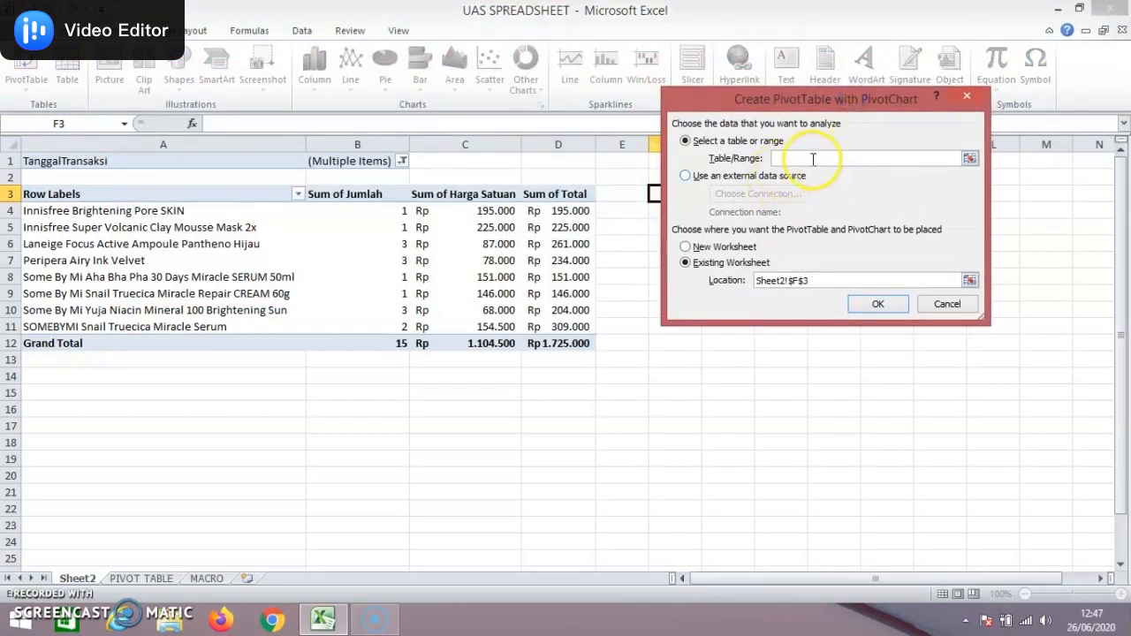
left_click(108, 194)
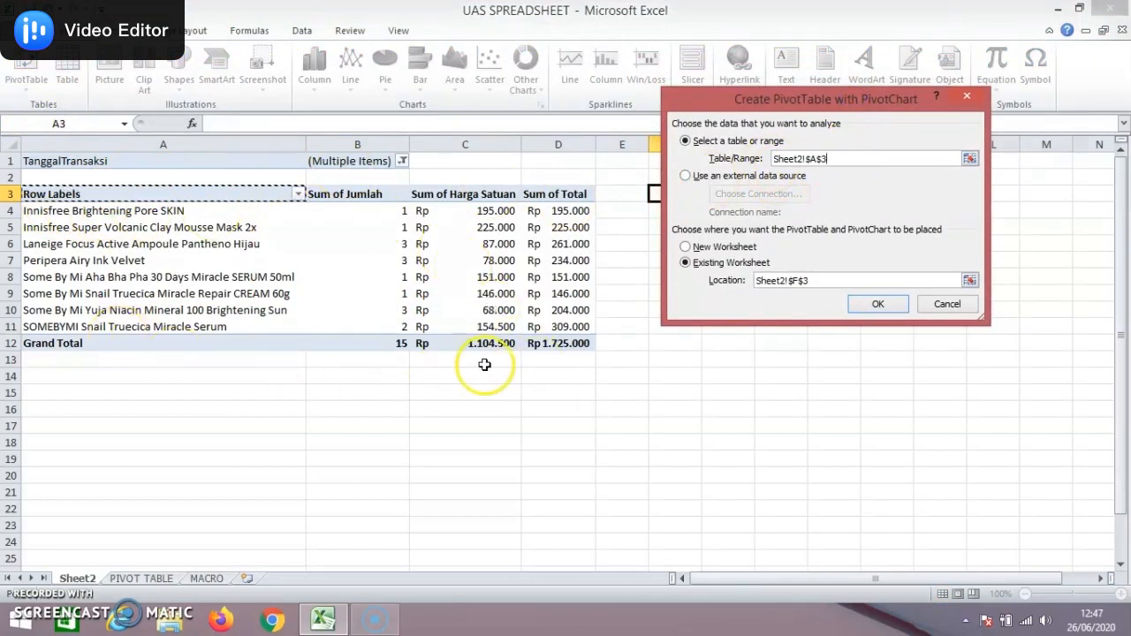
left_click(549, 343, "shift")
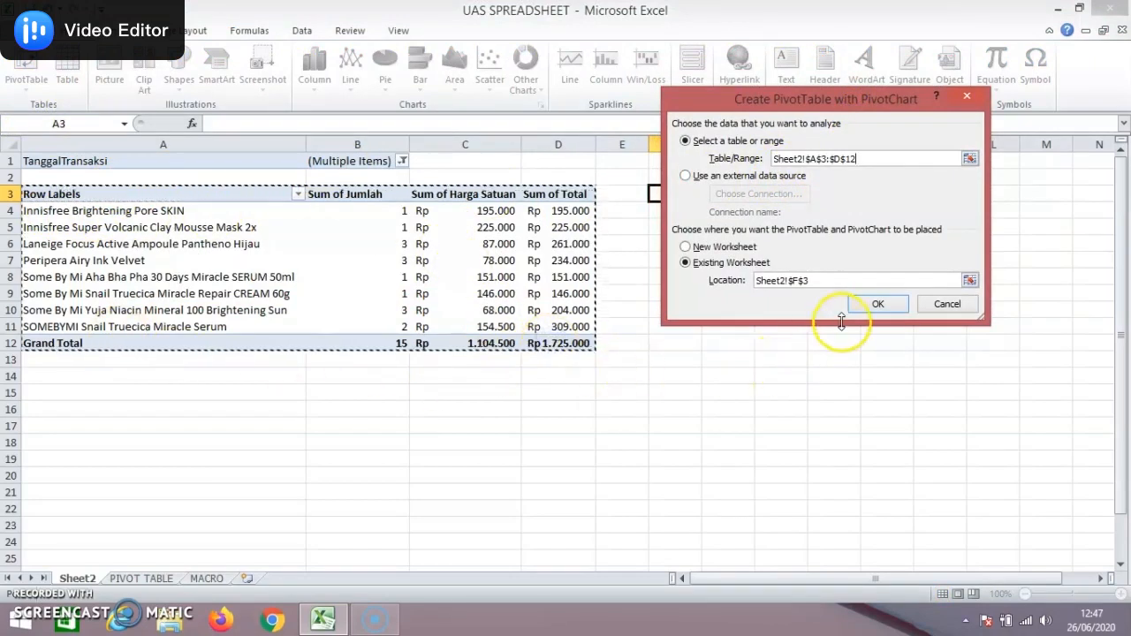
left_click(885, 304)
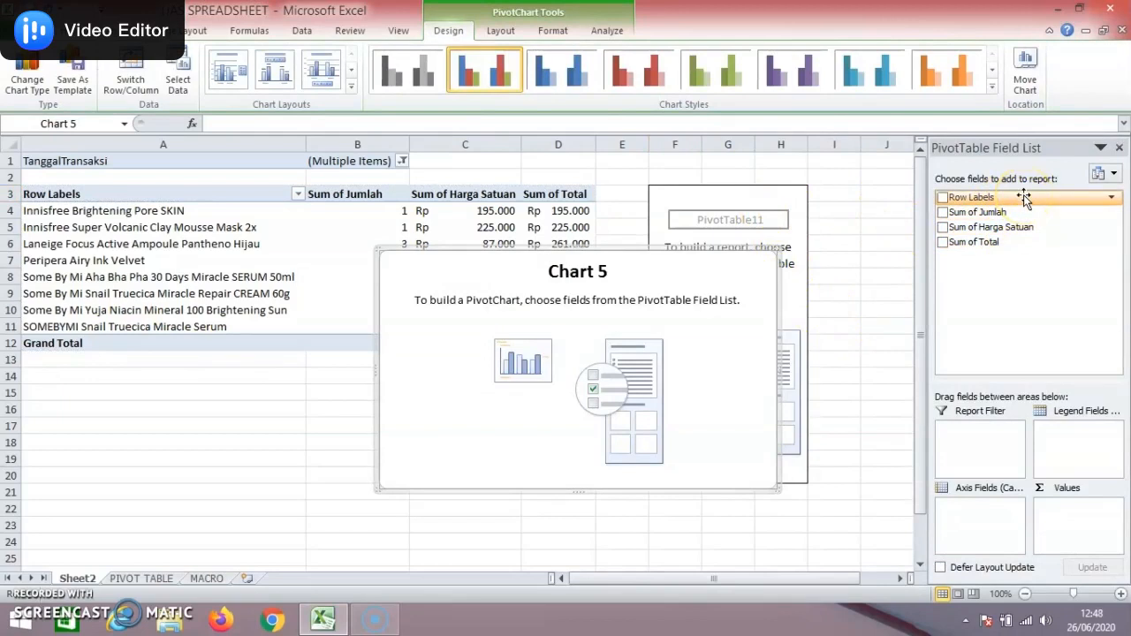
Set Row Labels as the axis and Sum of Harga Satuan as the values, and move the PivotChart below the Sheet2 tables
left_click_drag(1023, 198, 988, 517)
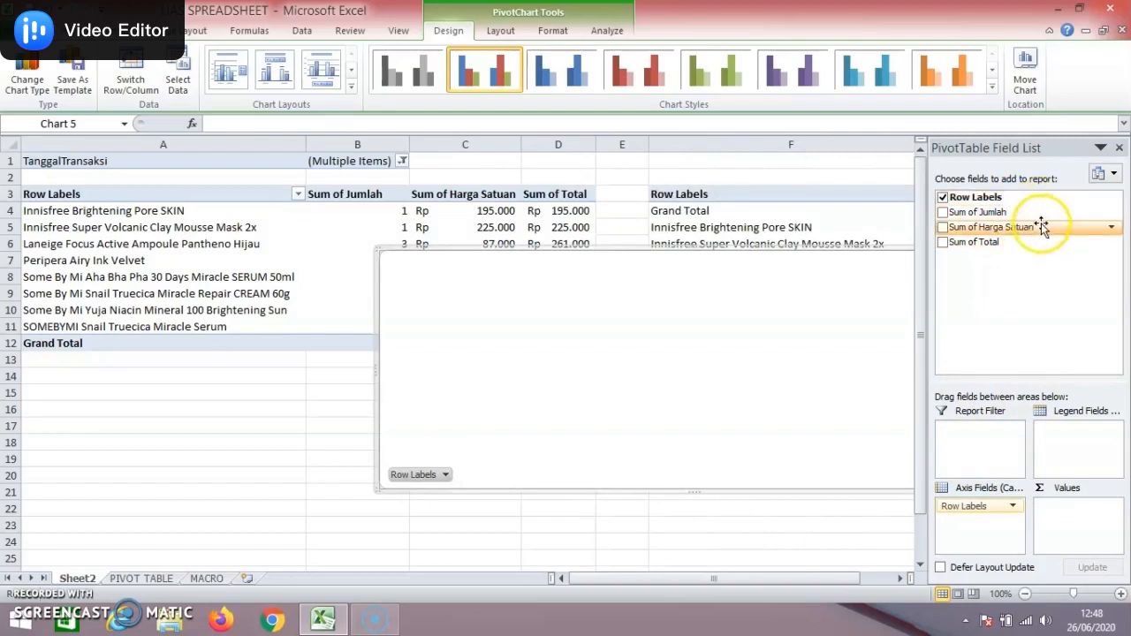
left_click(981, 230)
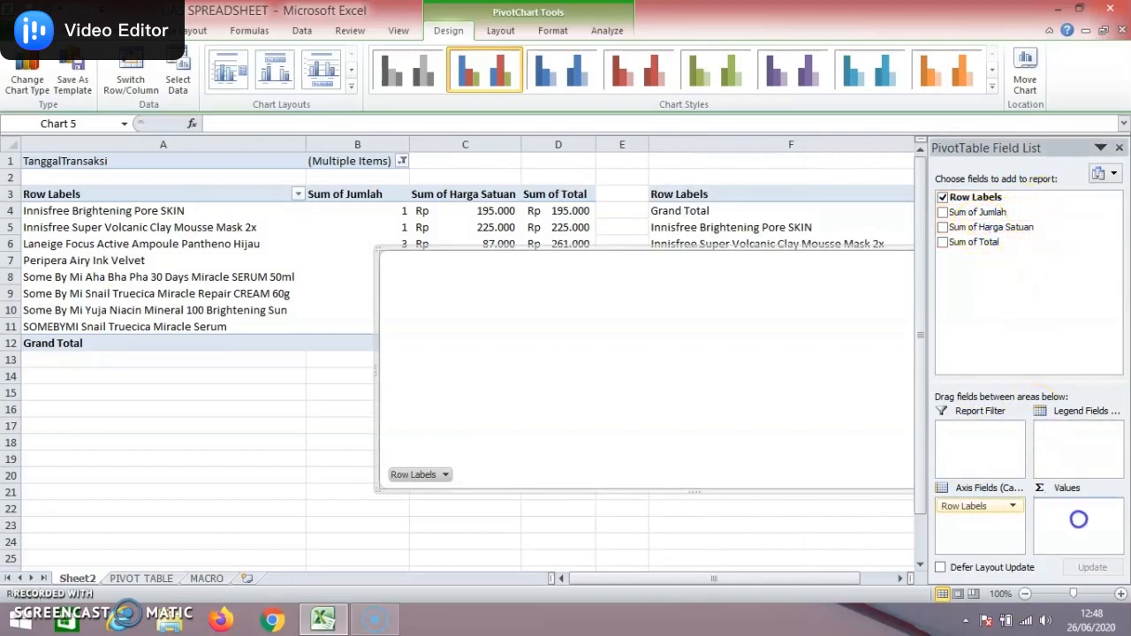
left_click_drag(750, 270, 567, 264)
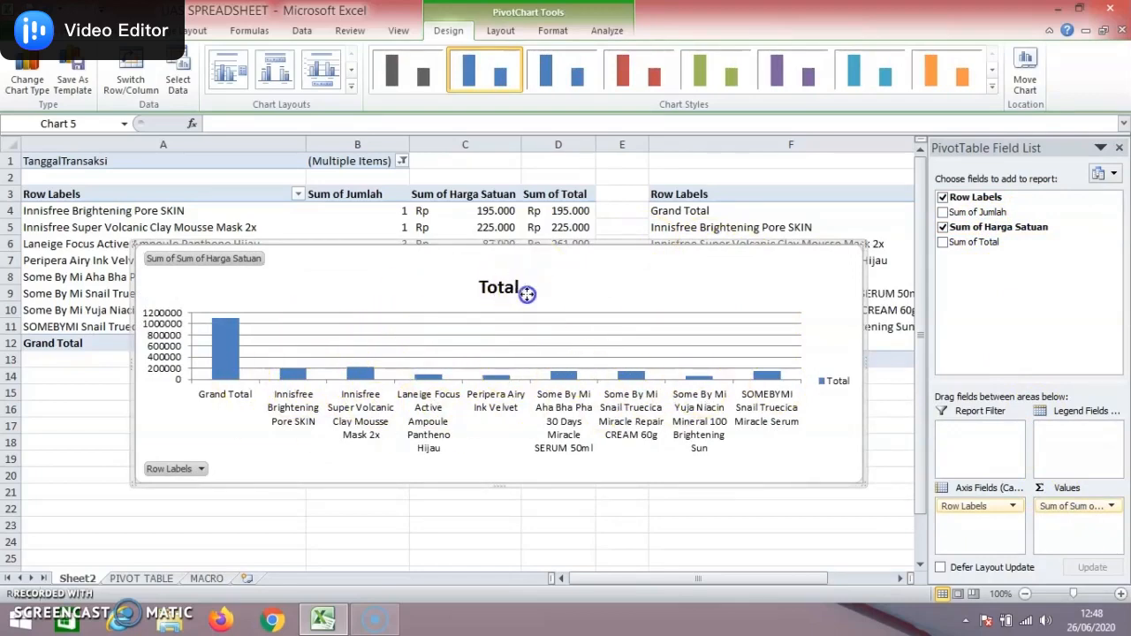
left_click_drag(526, 293, 490, 447)
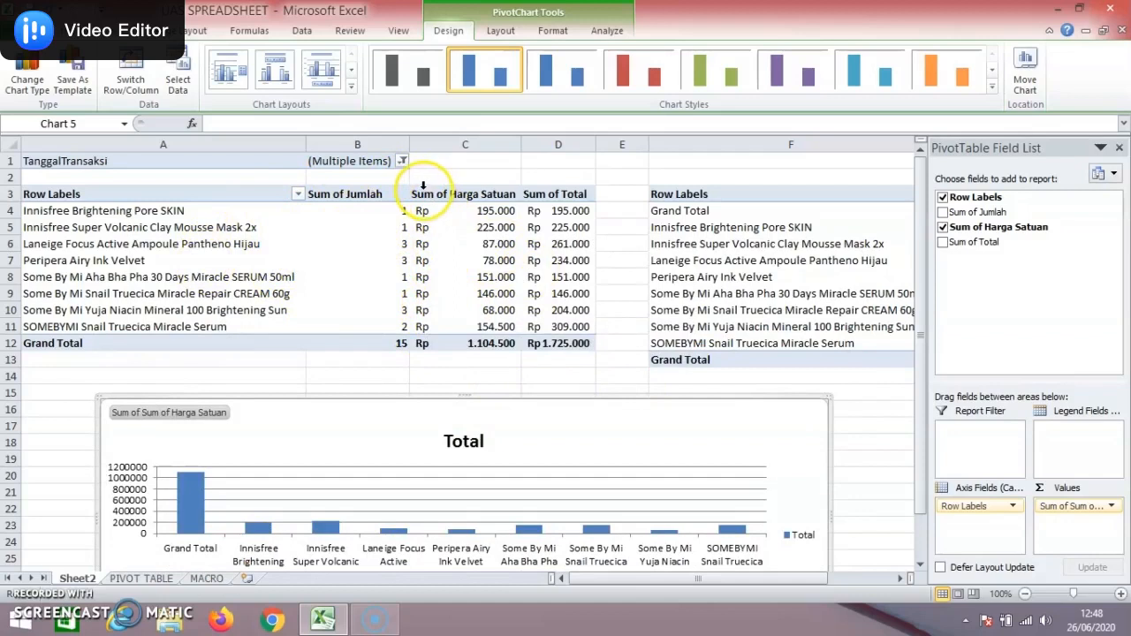
Set the TanggalTransaksi filter of the original Sheet2 PivotTable to include all dates
left_click(402, 163)
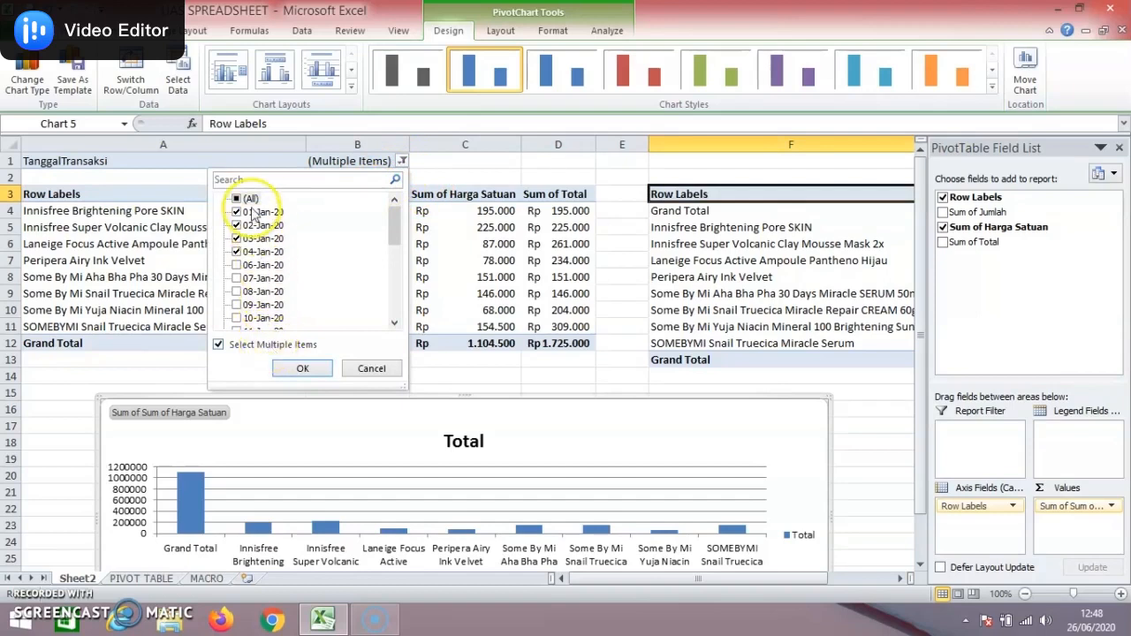
left_click(300, 369)
scroll(564, 430, "down", 2)
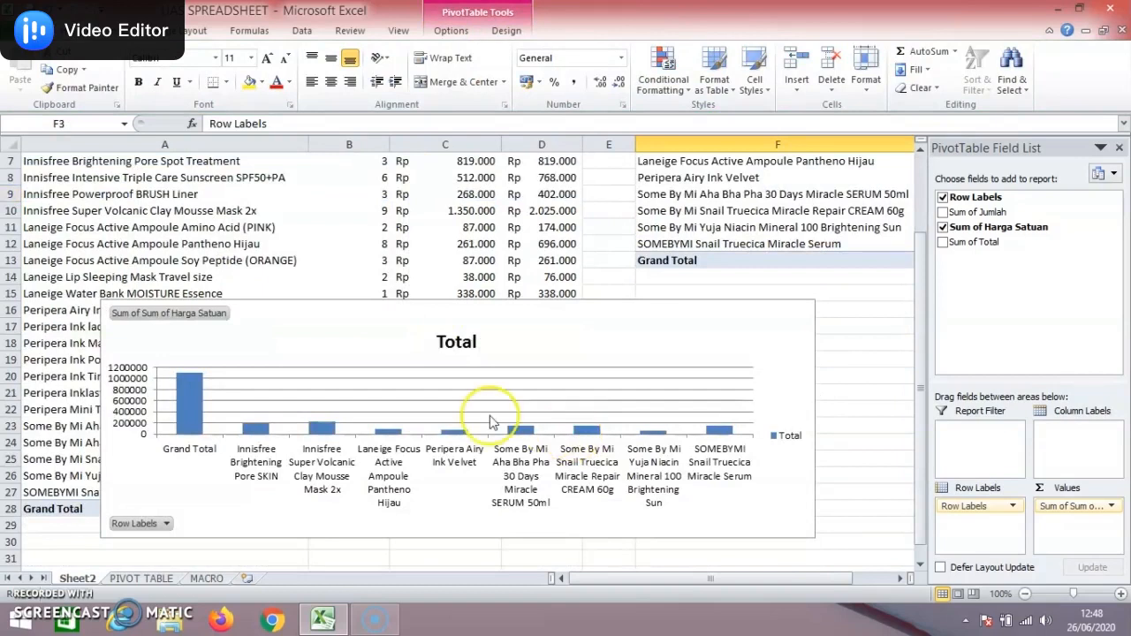
scroll(508, 409, "down", 2)
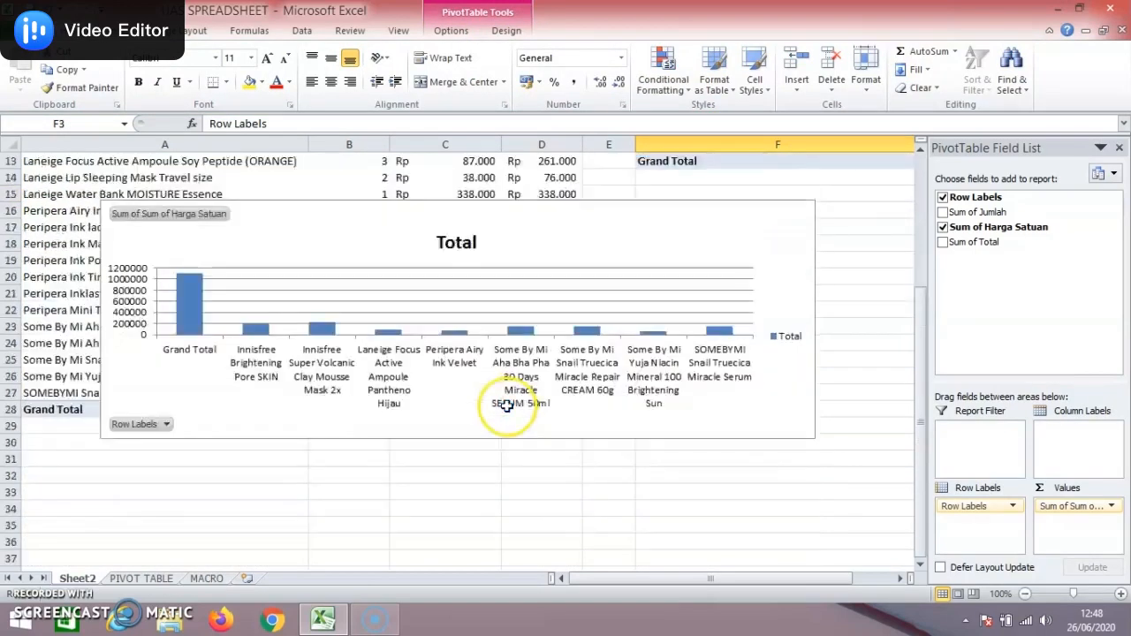
Undo the accidental shift of the chart title and move the whole PivotChart below the Grand Total in row 28
scroll(515, 398, "up", 1)
left_click(618, 386)
scroll(377, 354, "down", 3)
left_click_drag(441, 270, 389, 406)
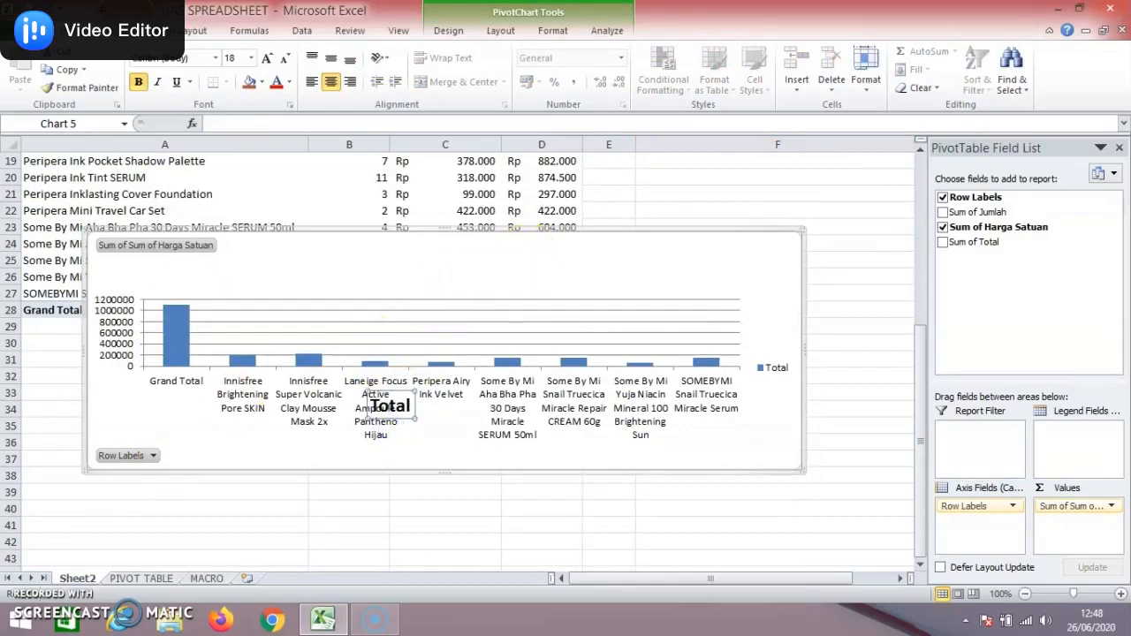
key("ctrl+z")
left_click_drag(623, 257, 609, 353)
scroll(649, 320, "down", 4)
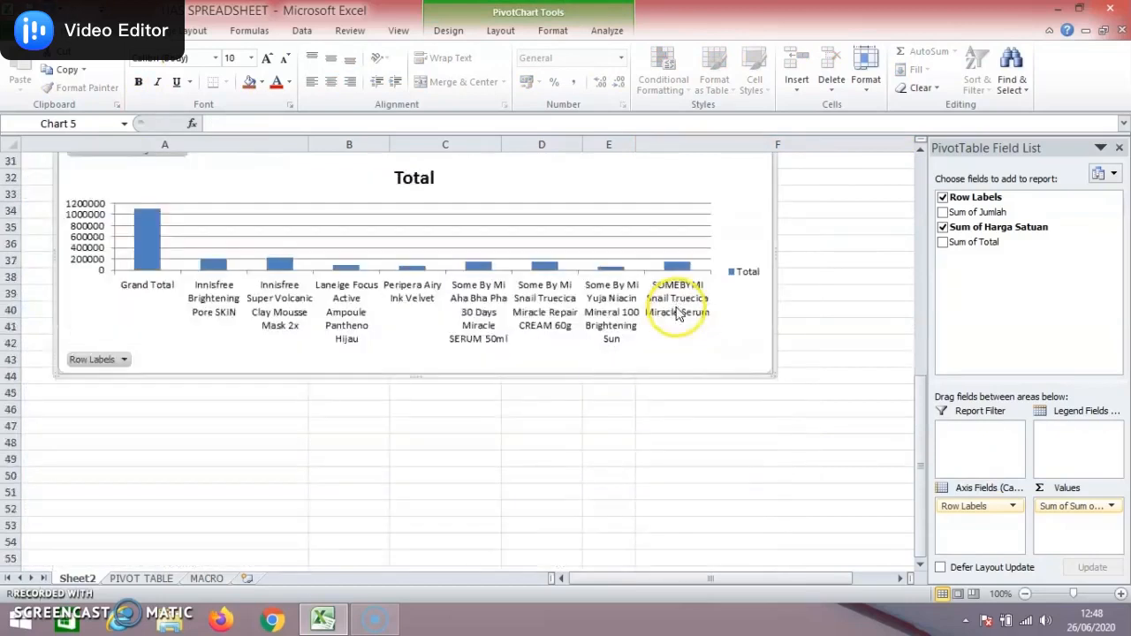
scroll(674, 310, "up", 2)
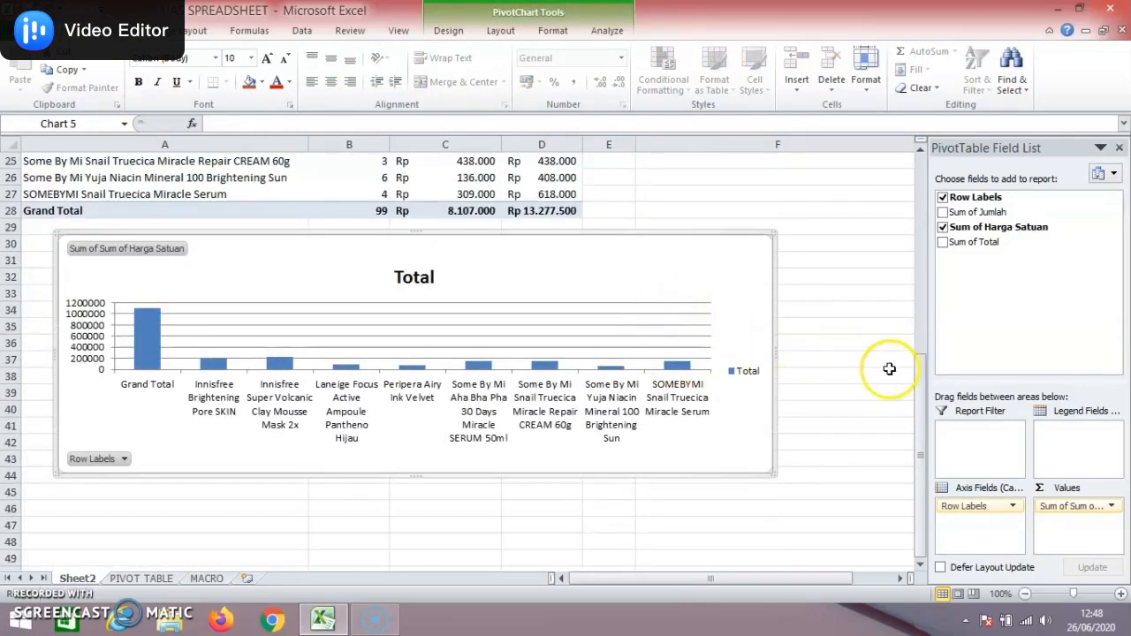
scroll(887, 369, "up", 1)
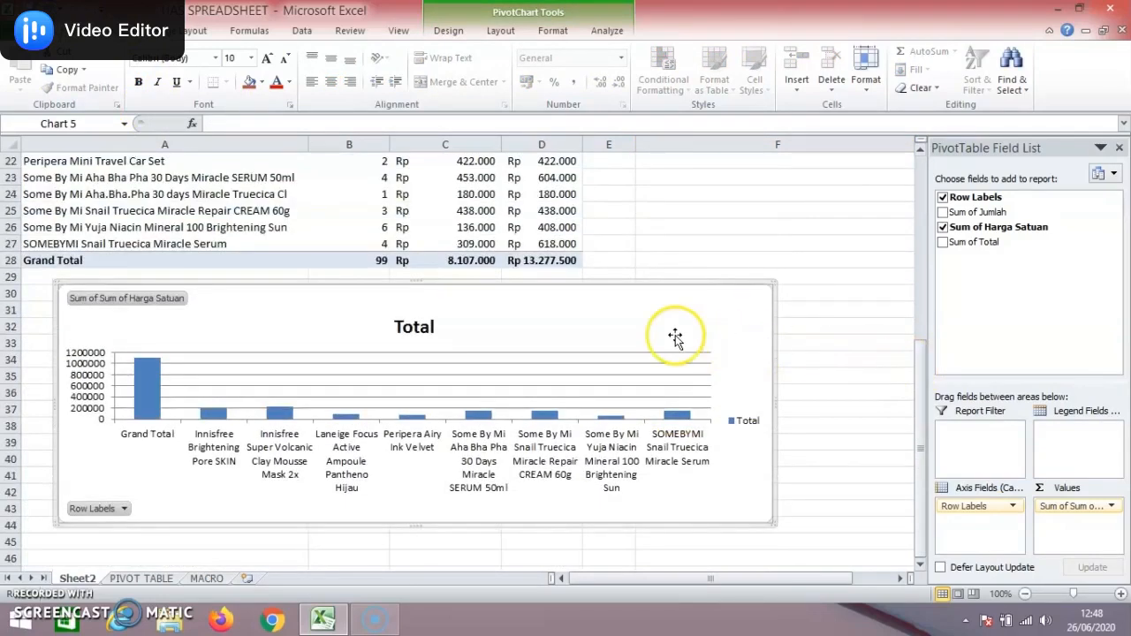
Move the Sheet2 PivotChart slightly further down so it starts at about row 31
scroll(675, 336, "up", 4)
scroll(672, 337, "up", 3)
scroll(672, 335, "down", 5)
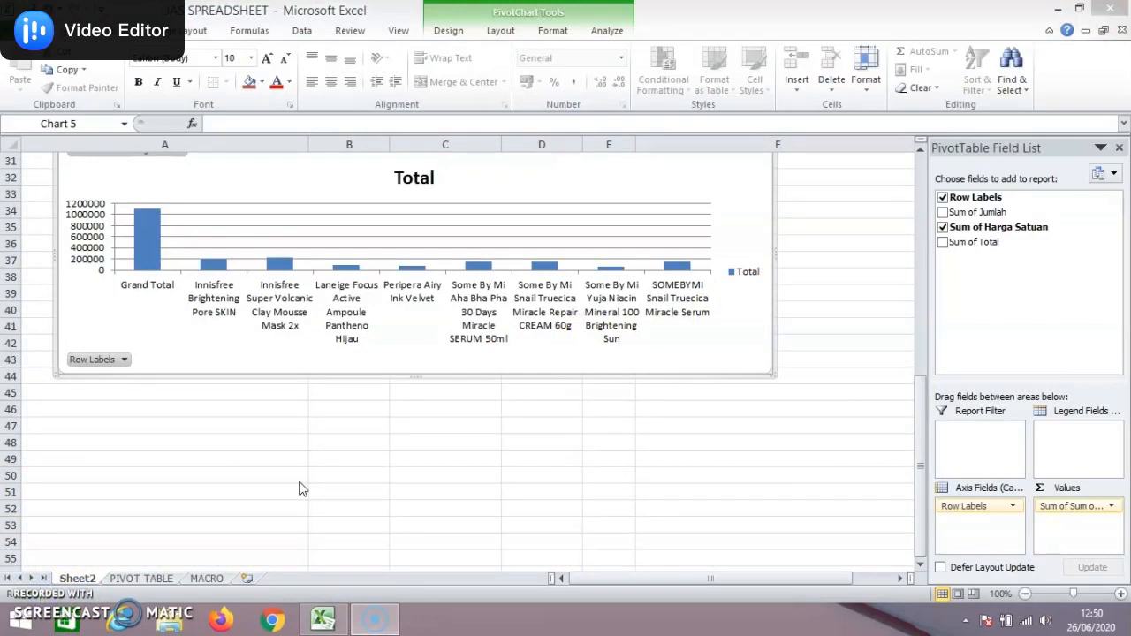
scroll(441, 479, "up", 3)
scroll(442, 474, "down", 1)
left_click(559, 269)
left_click_drag(560, 269, 557, 303)
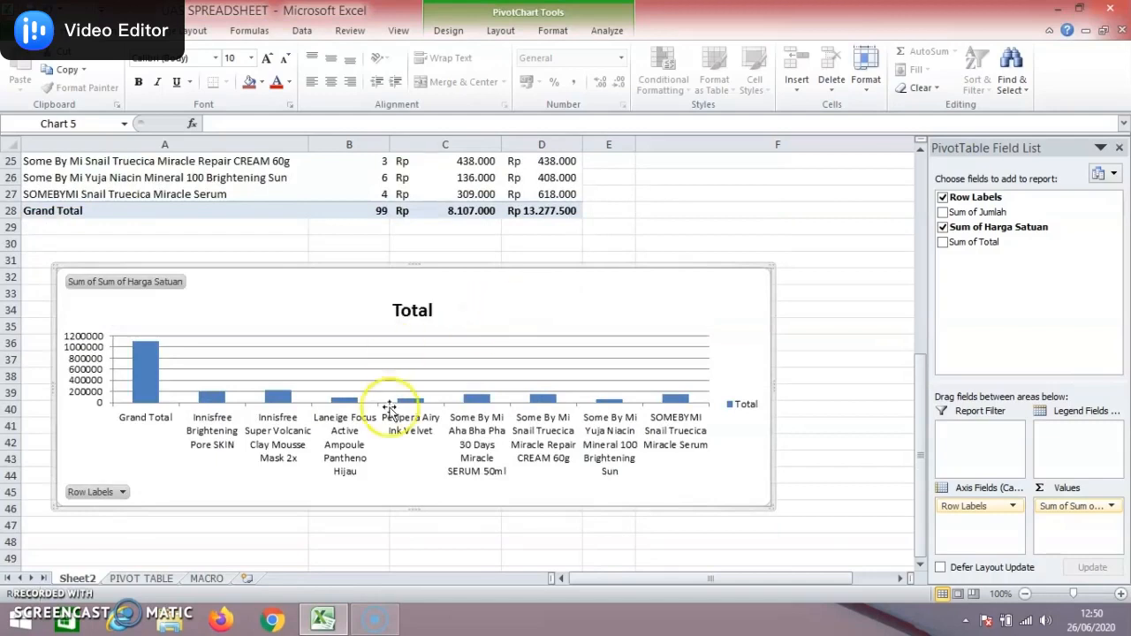
left_click(607, 30)
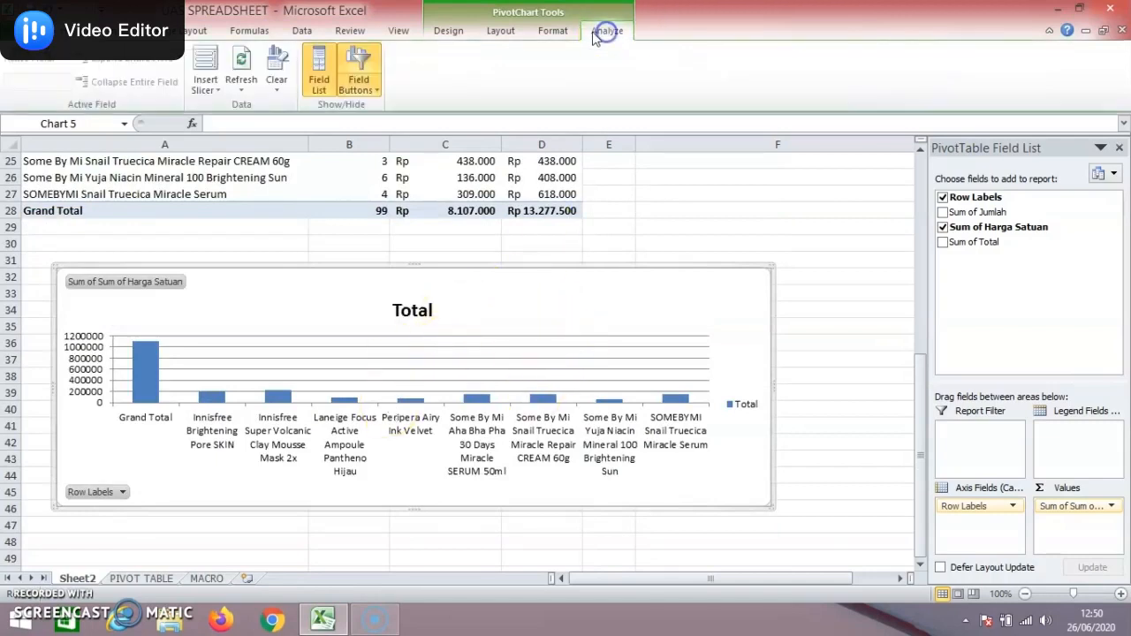
left_click(554, 31)
left_click(501, 31)
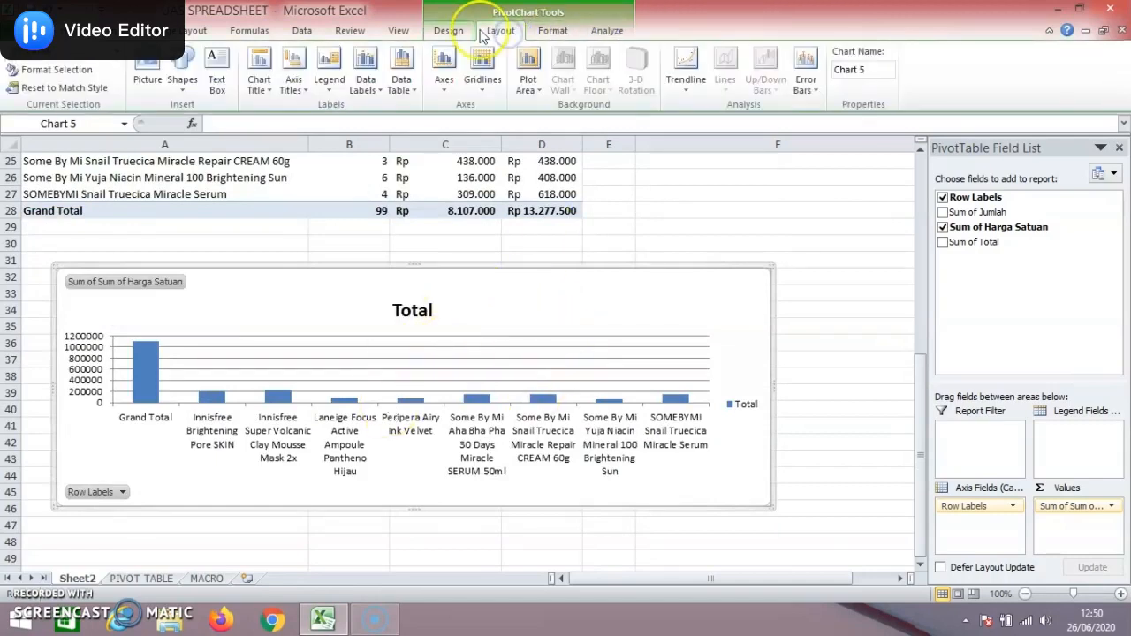
left_click(552, 32)
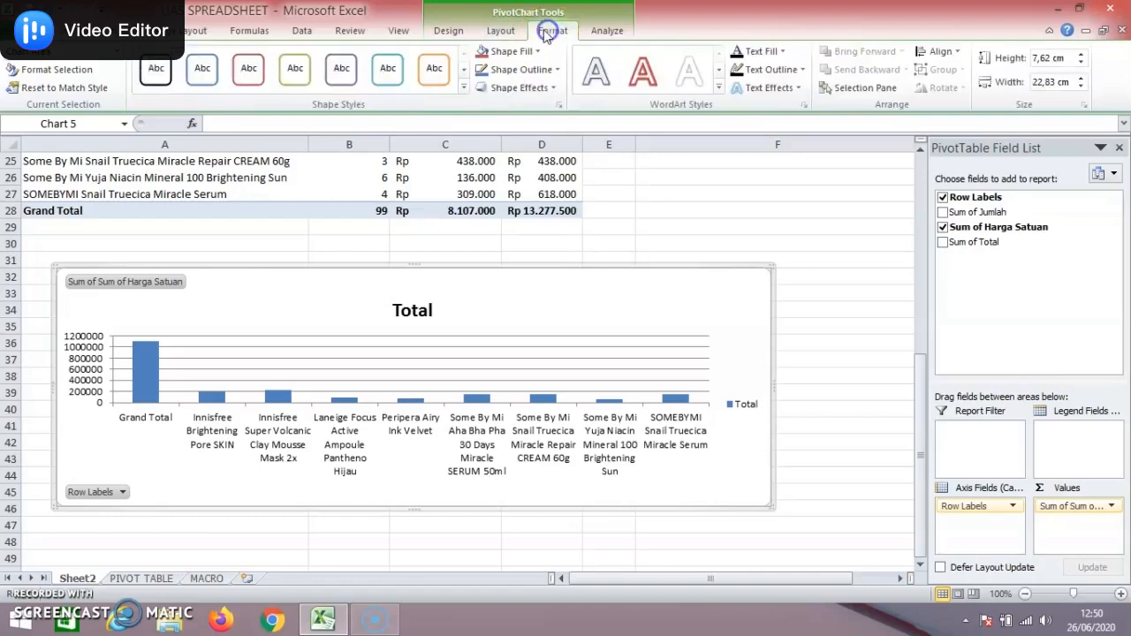
Try the red chart style on the PivotChart, and apply the blue style with the black background
left_click(447, 32)
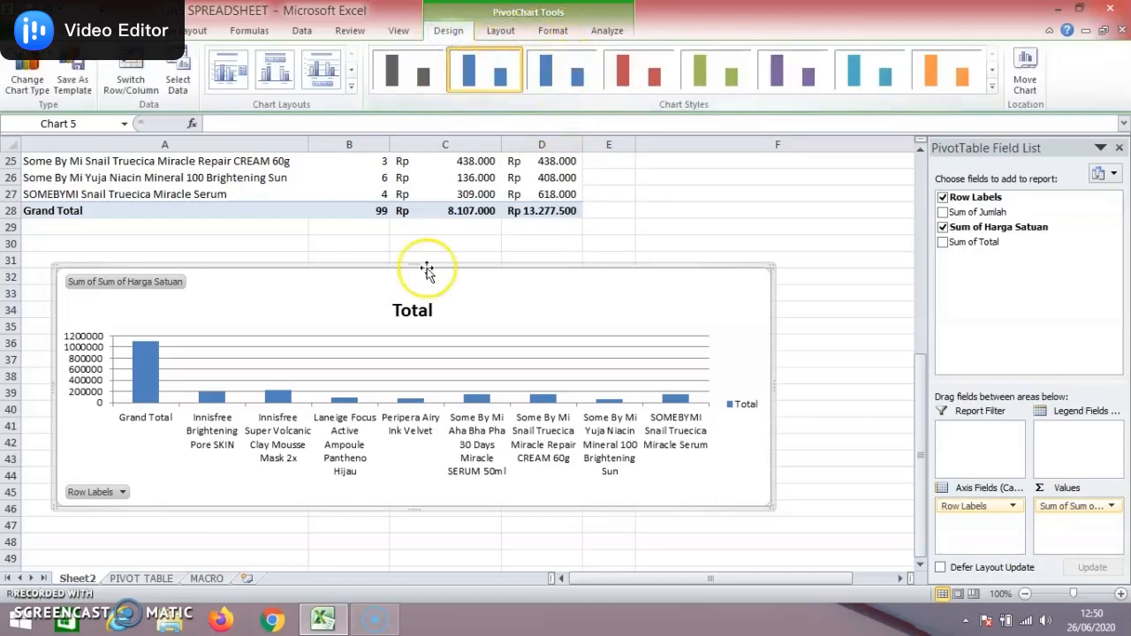
mouse_move(152, 360)
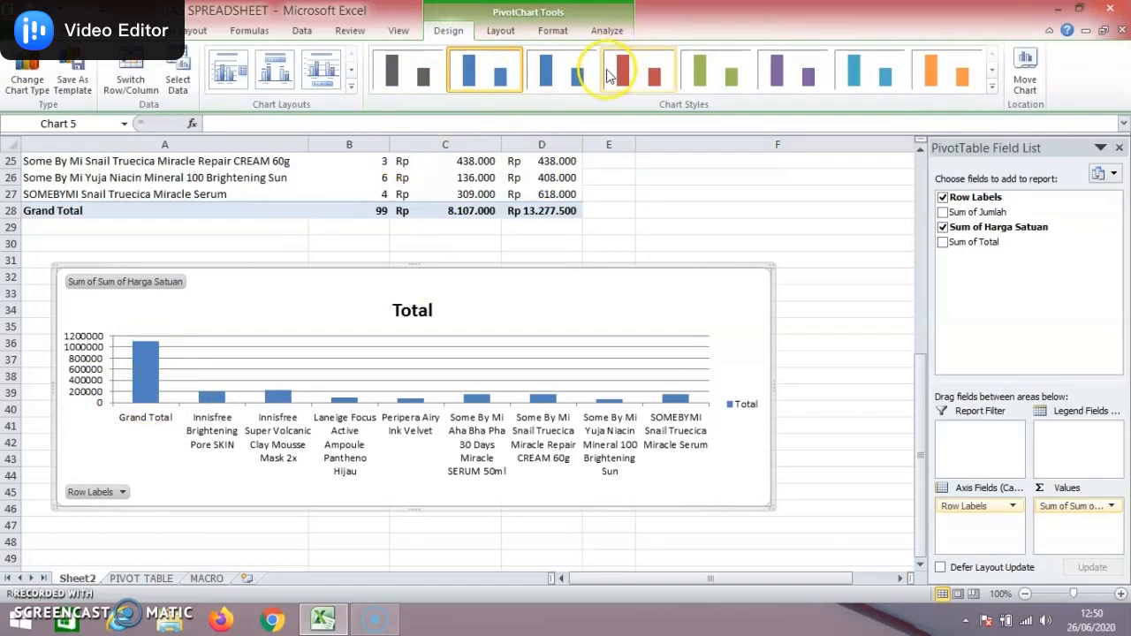
left_click(638, 71)
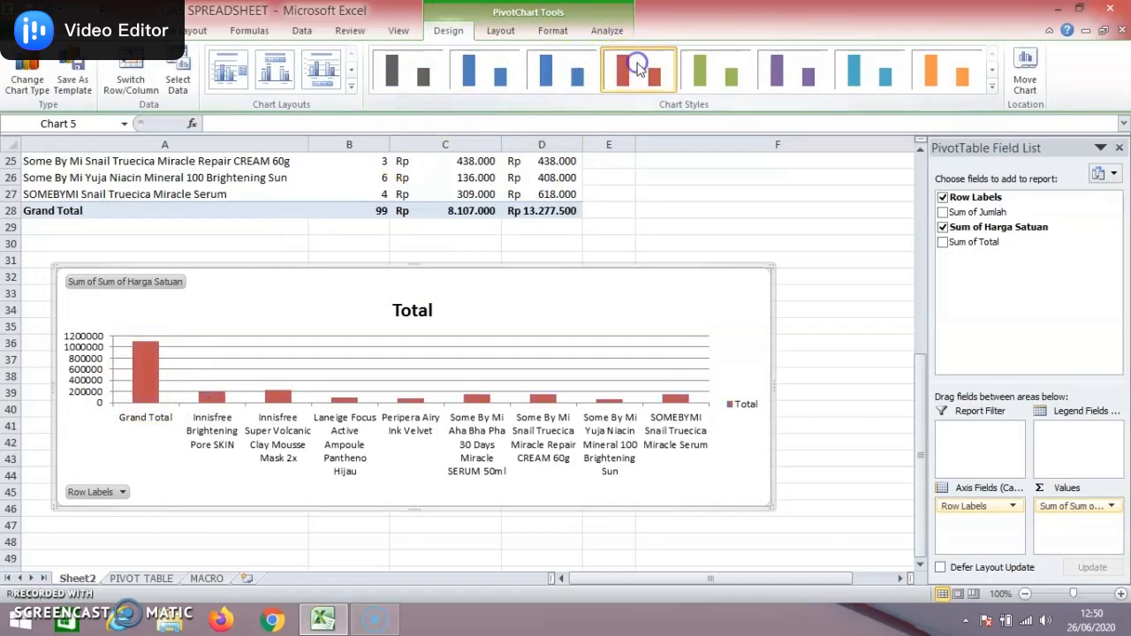
left_click(990, 87)
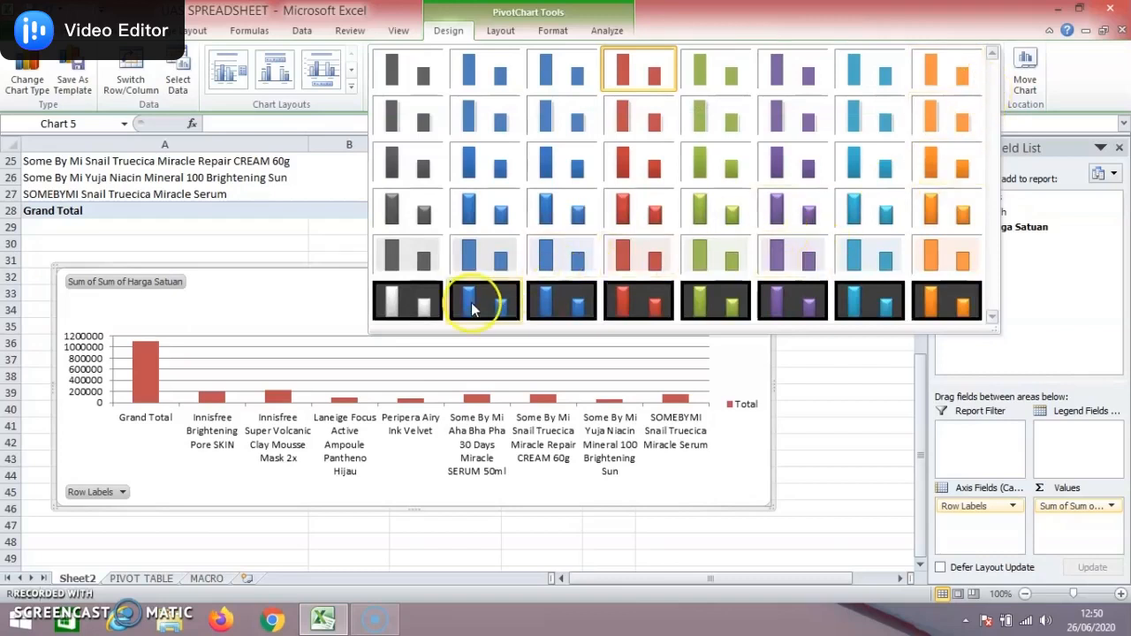
left_click(495, 305)
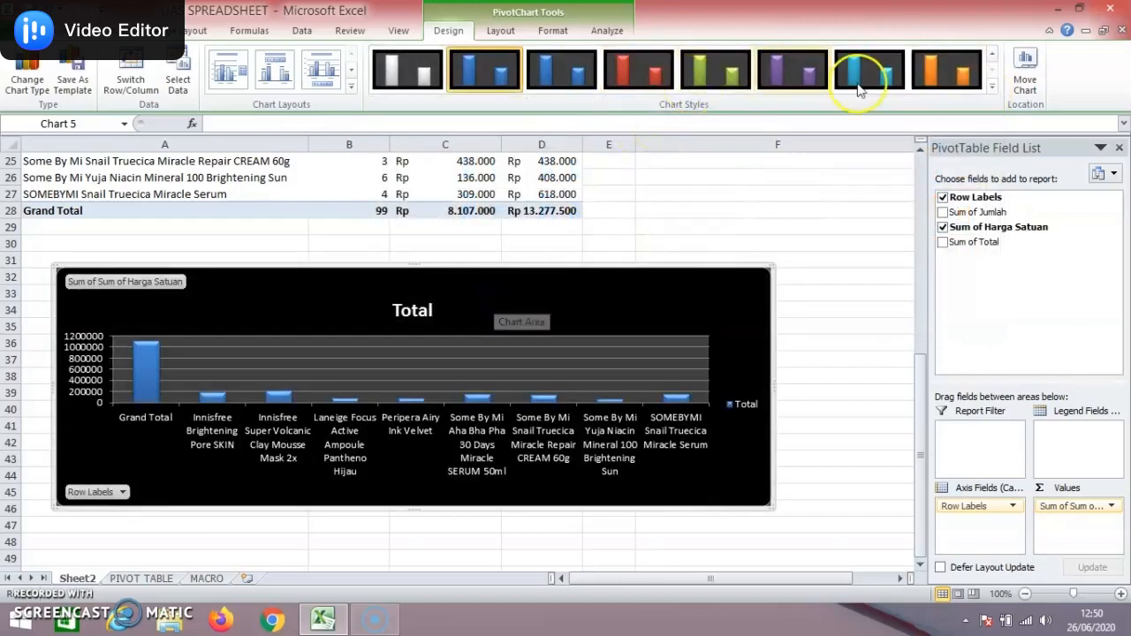
Apply the red chart style with the white background and the untitled layout with data labels and a legend below the PivotChart
left_click(986, 87)
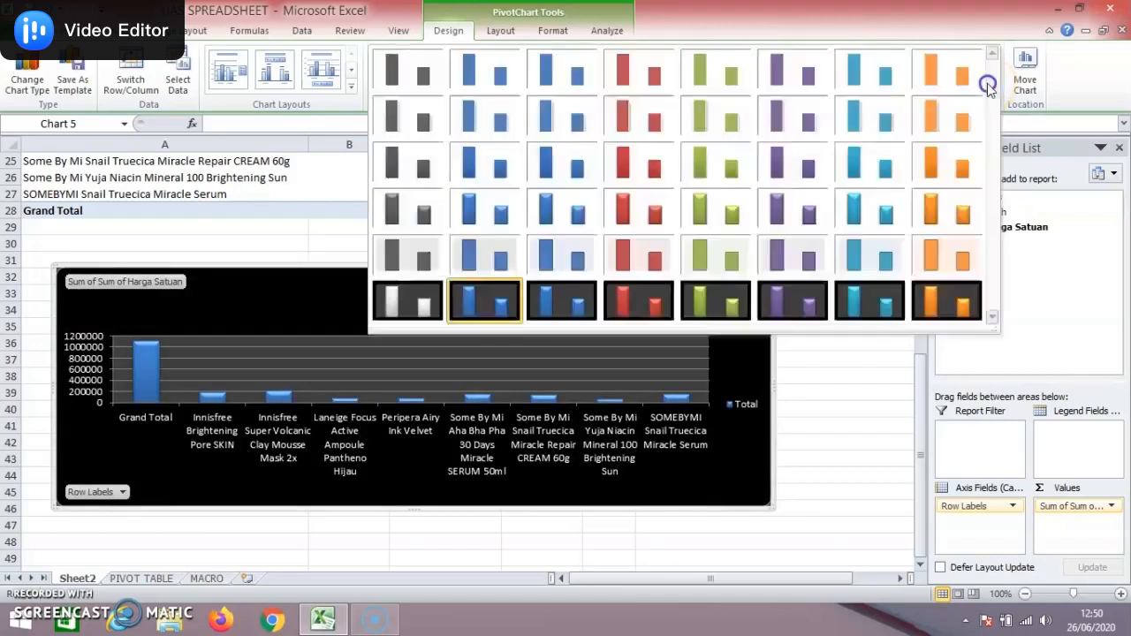
left_click(649, 164)
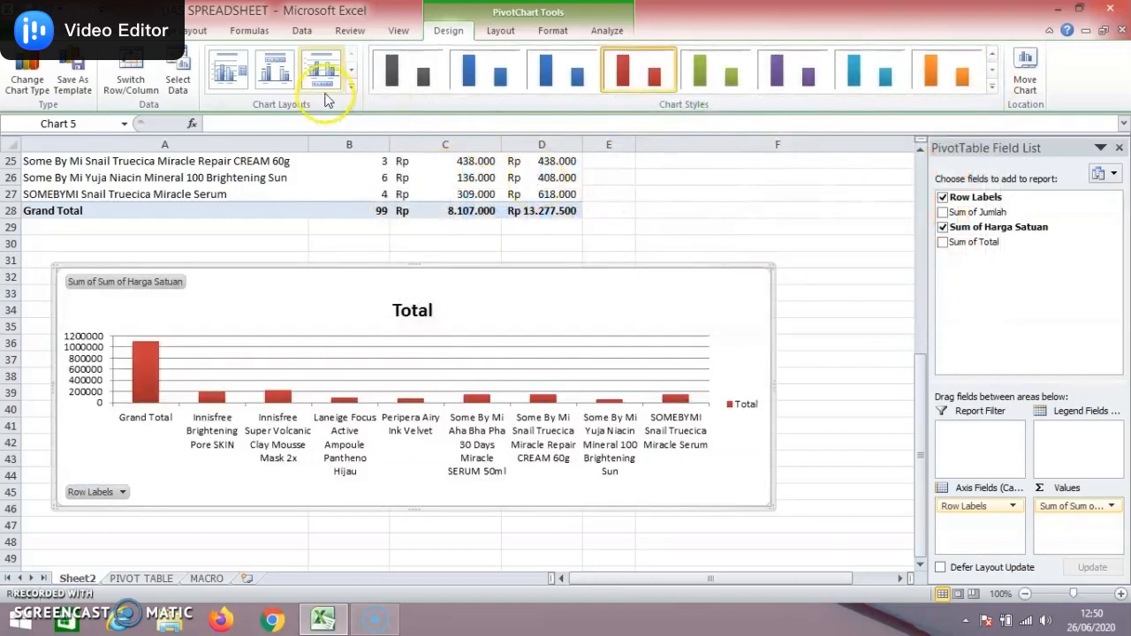
left_click(353, 85)
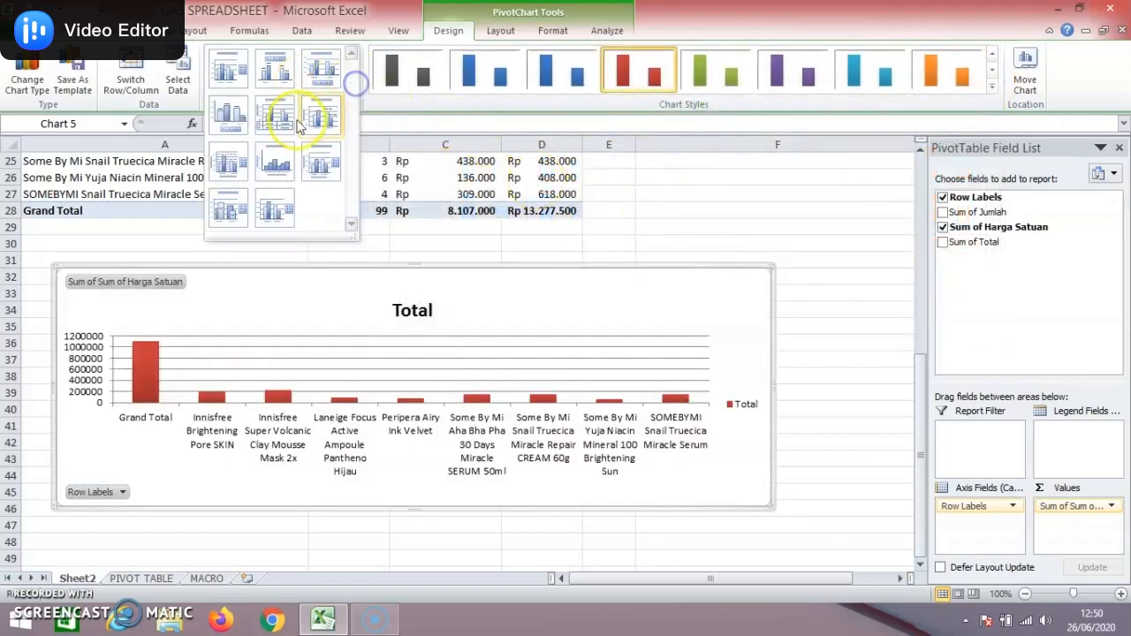
left_click(245, 115)
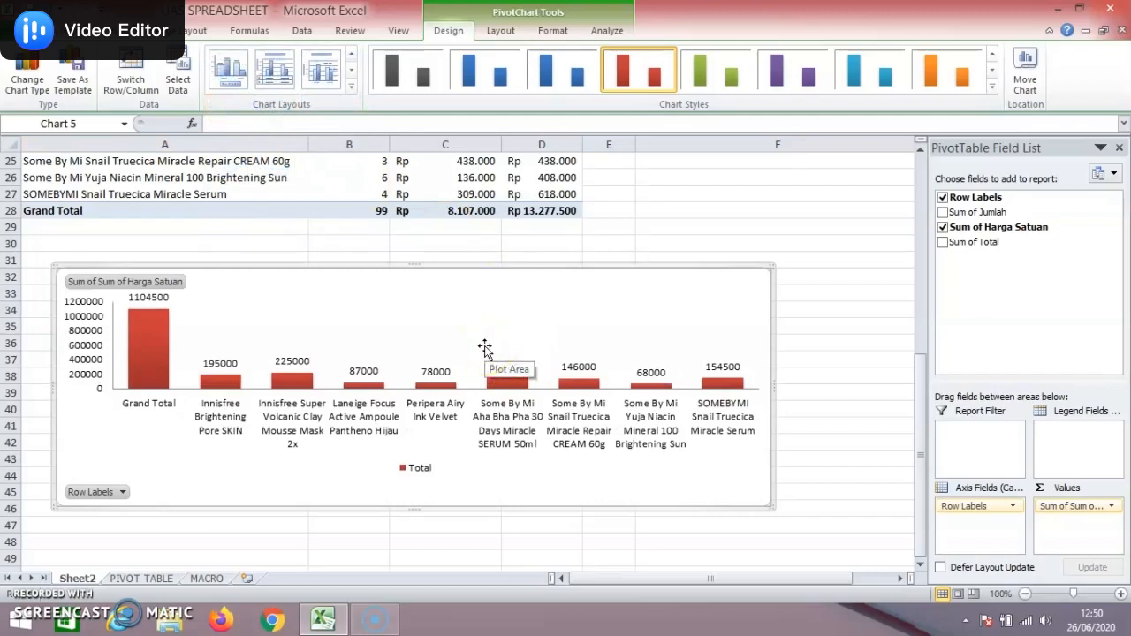
left_click(669, 297)
right_click(670, 297)
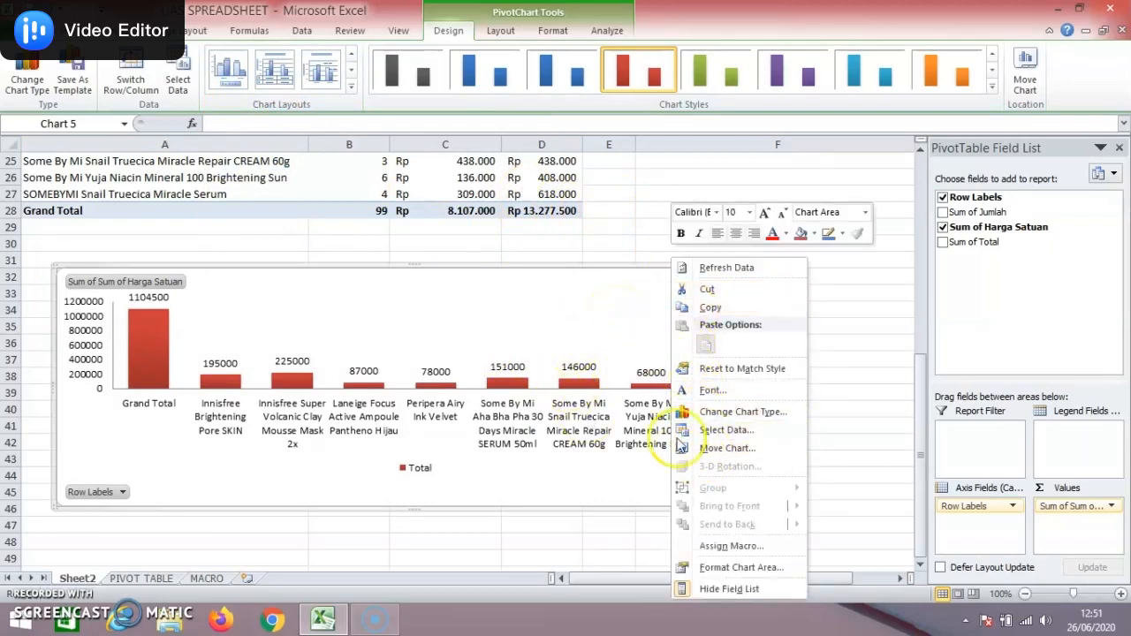
left_click(548, 299)
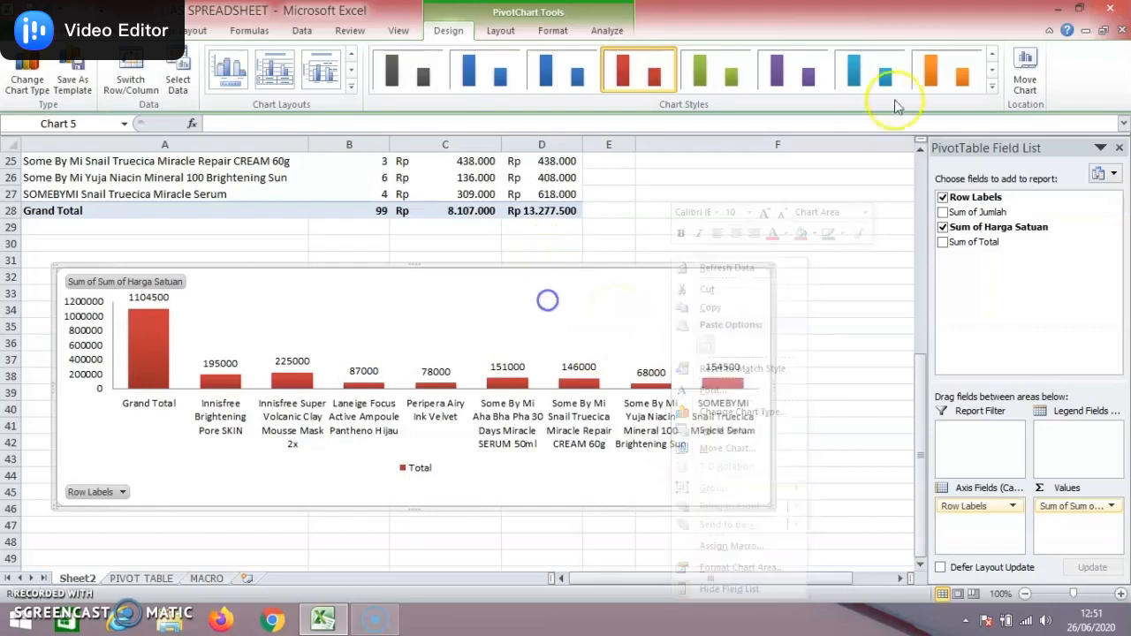
left_click(993, 88)
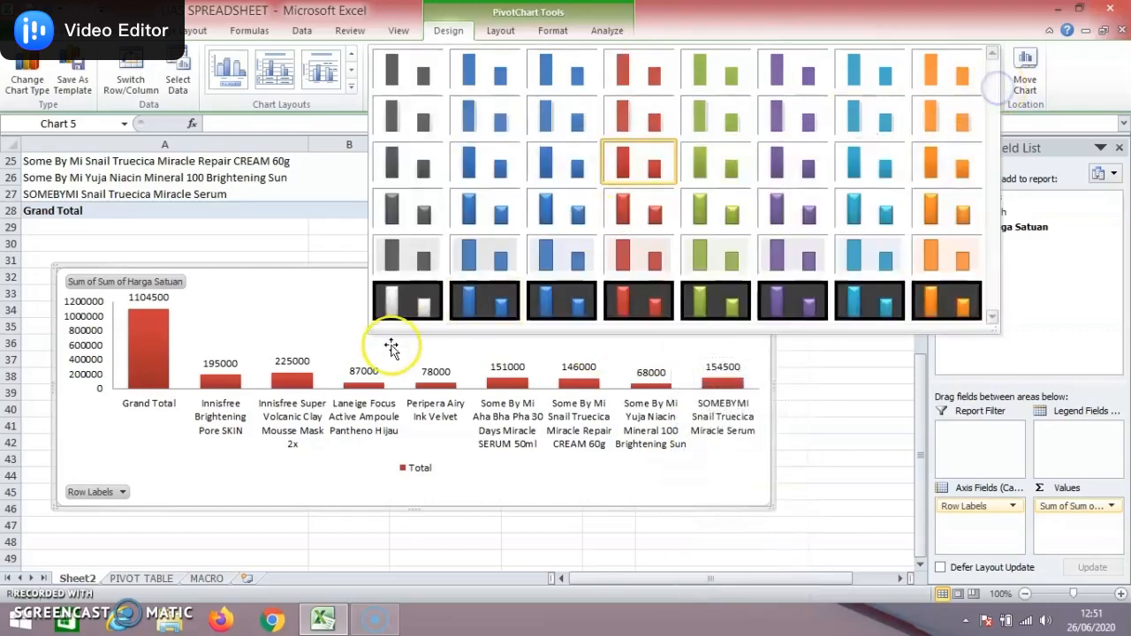
left_click(298, 315)
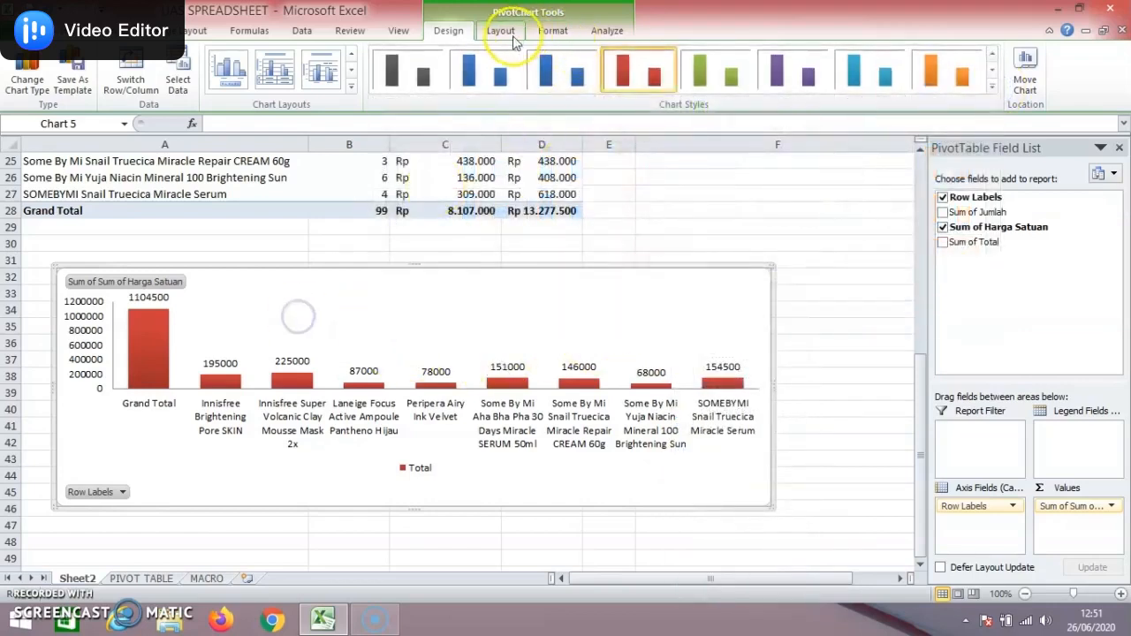
left_click(515, 31)
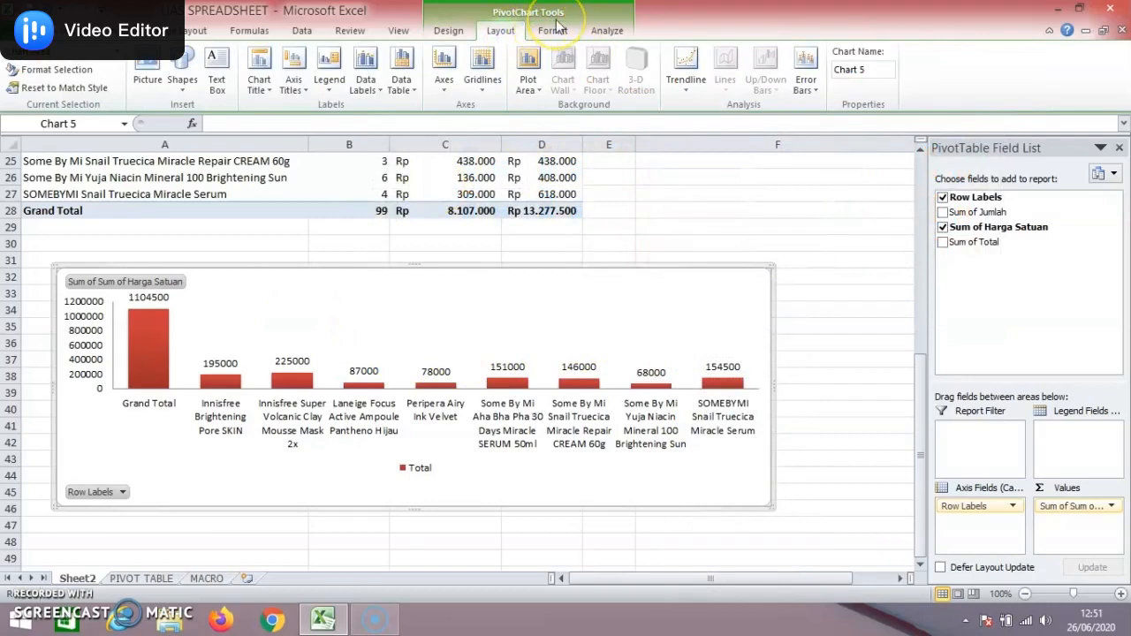
Fill the PivotChart's chart area with the dark blue gradient variation that is darkest along the upper edge
left_click(554, 30)
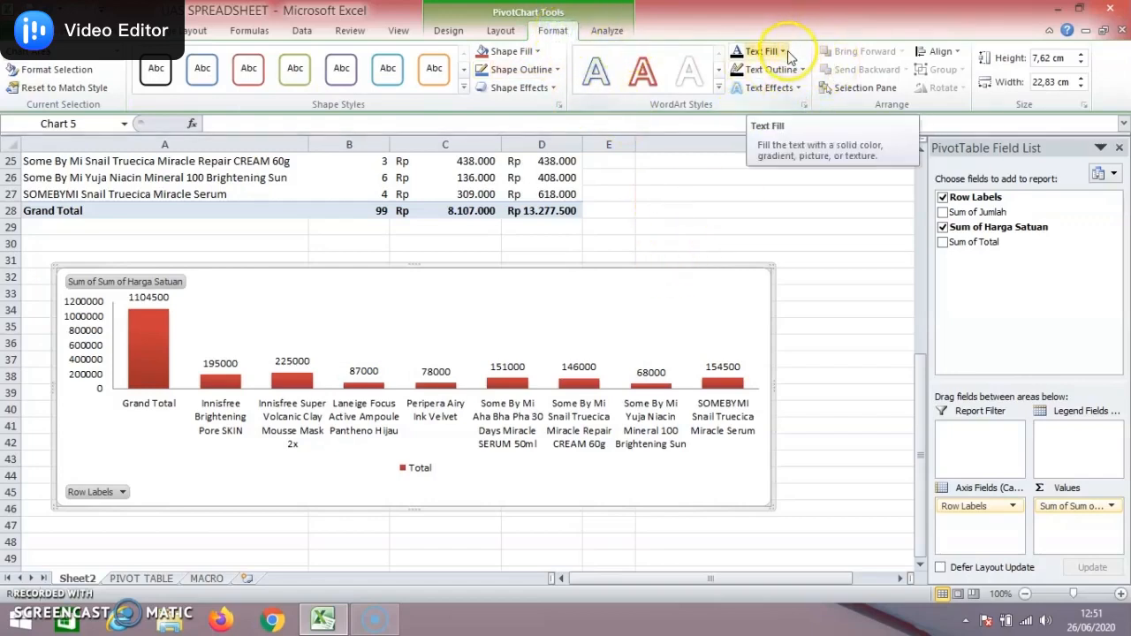
left_click(537, 53)
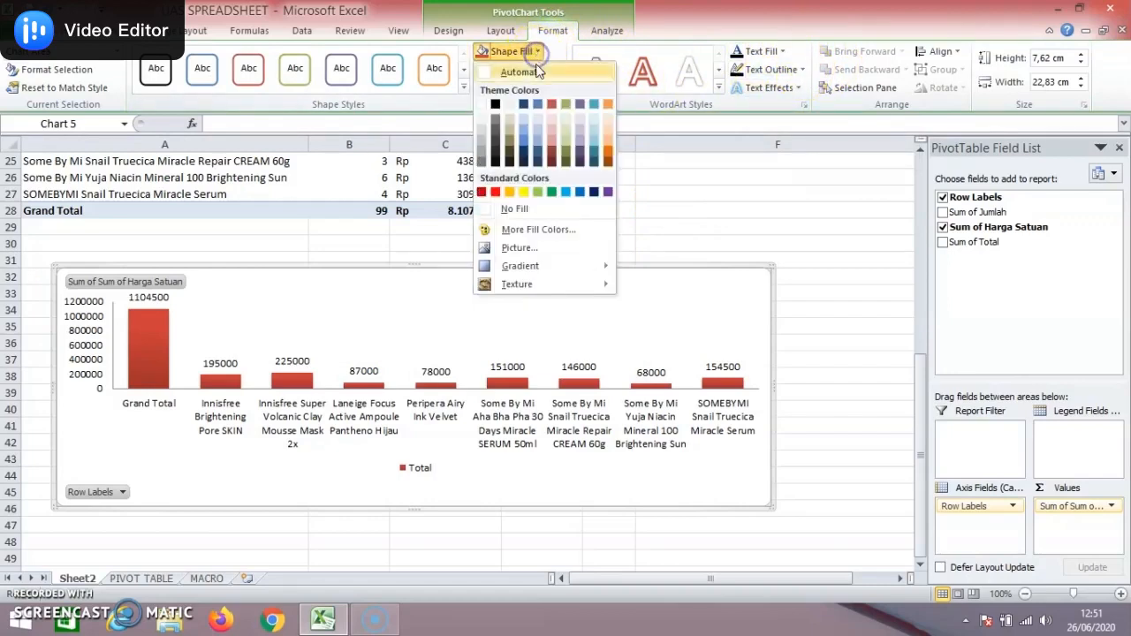
left_click(550, 267)
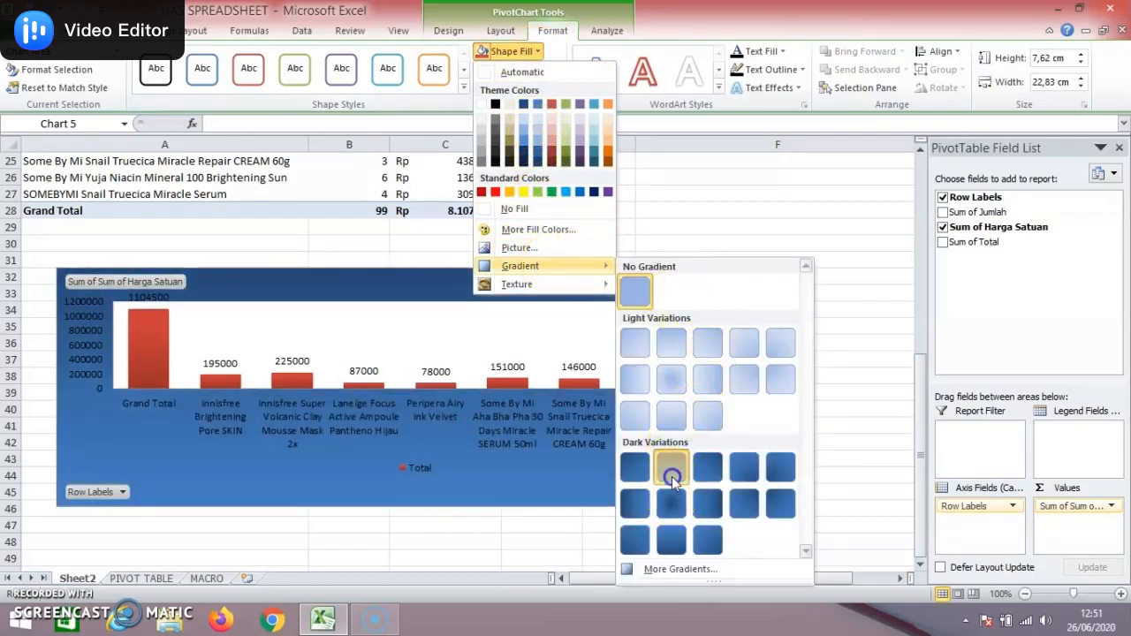
left_click(671, 476)
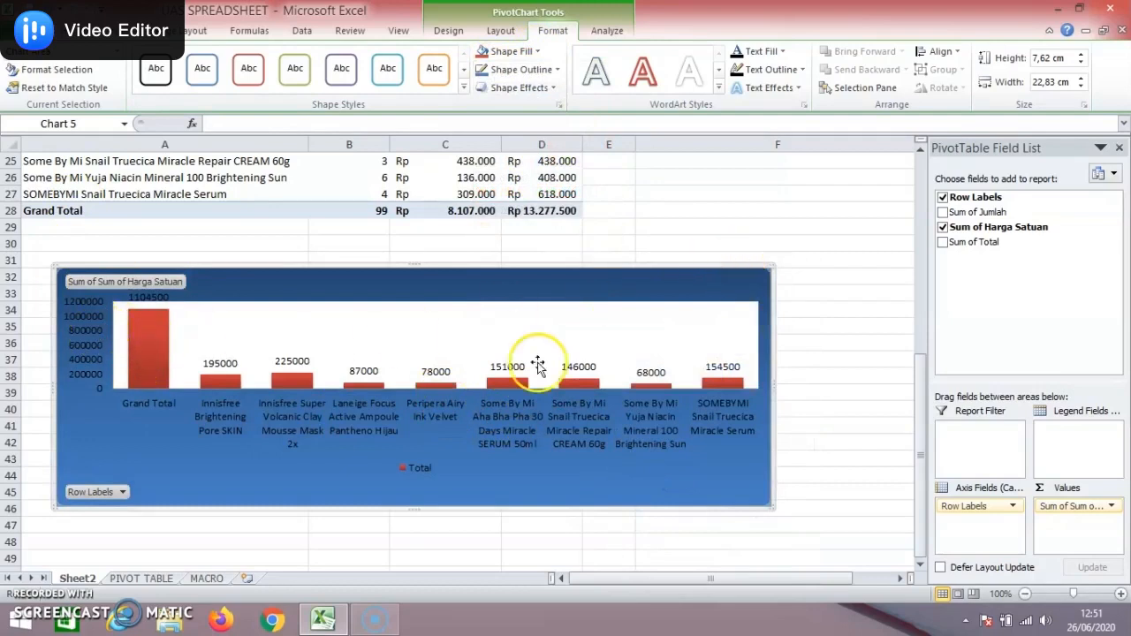
left_click(527, 71)
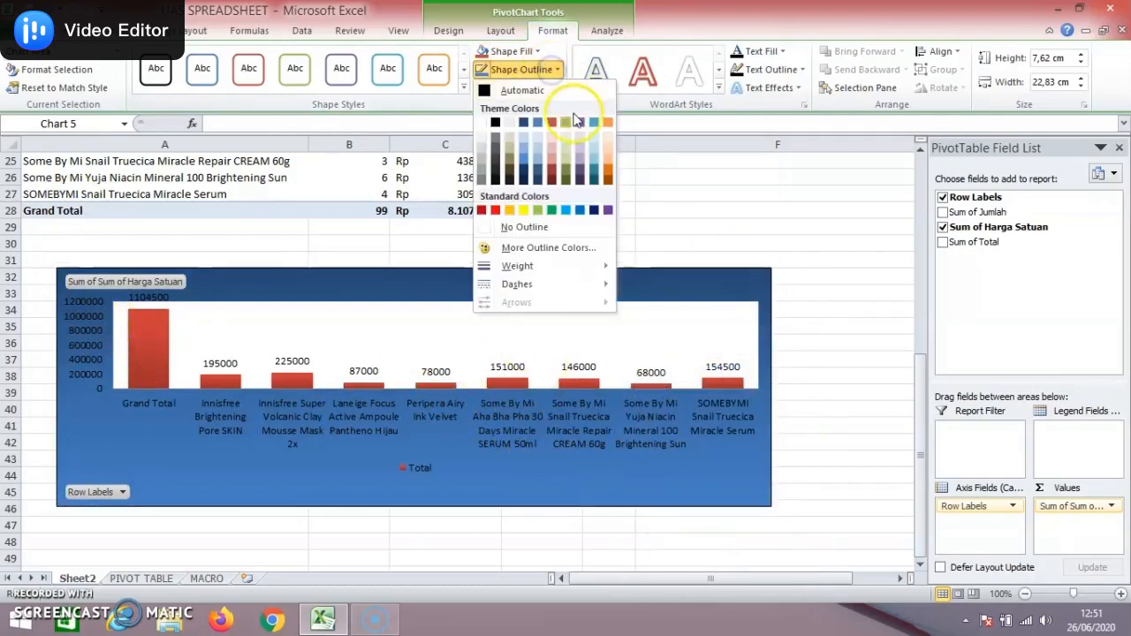
left_click(528, 71)
left_click(521, 51)
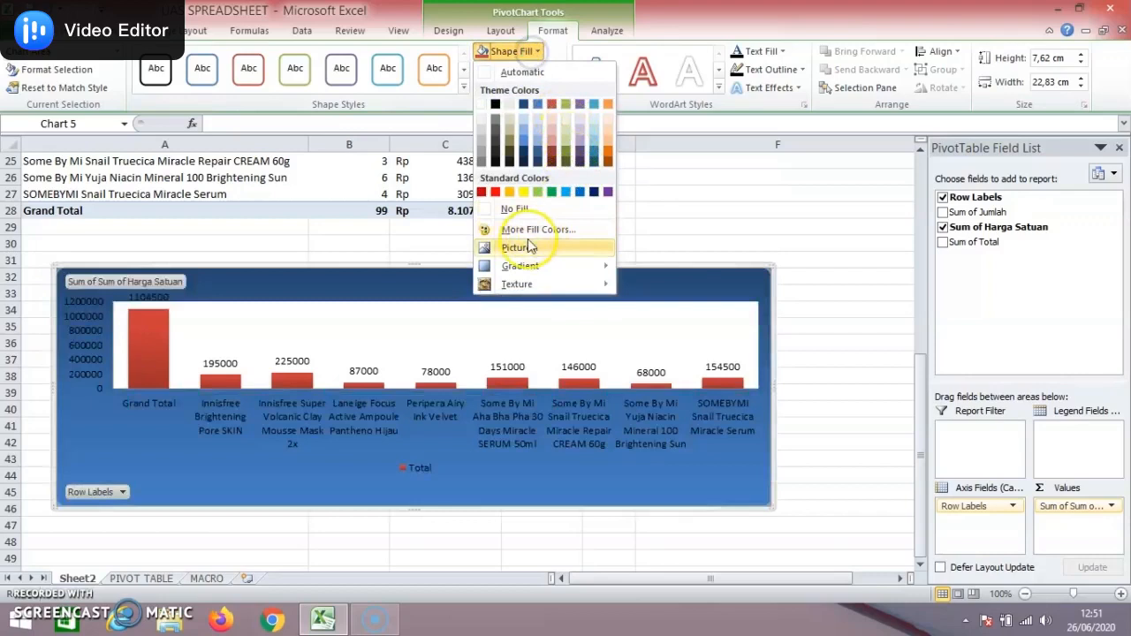
left_click(540, 231)
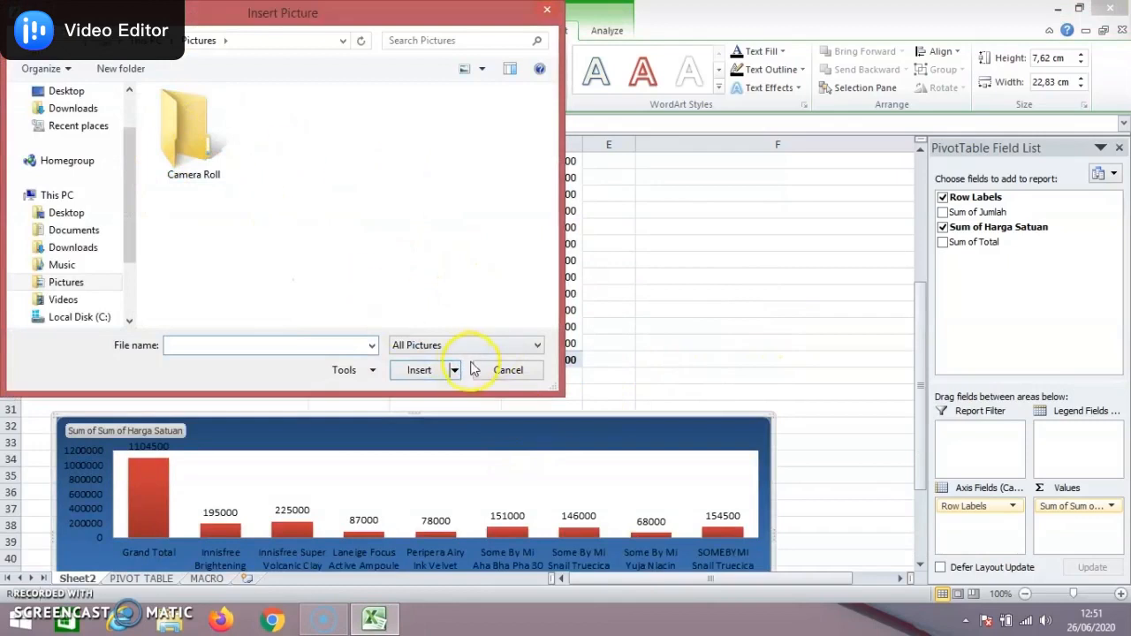
left_click(508, 371)
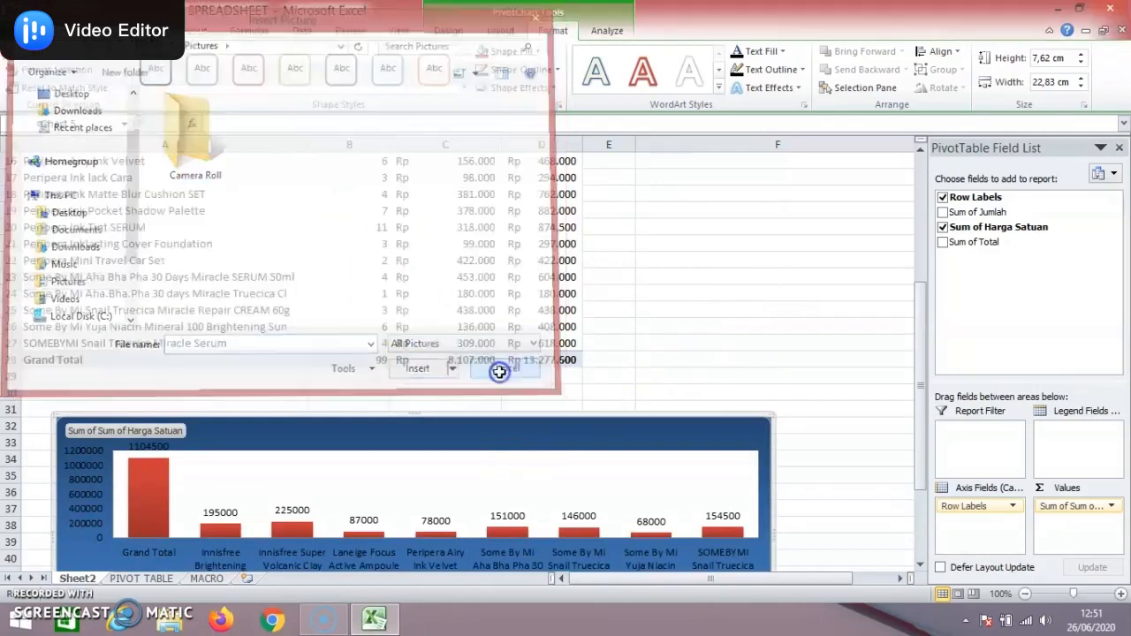
Fill the PivotChart's chart area with the tan papyrus-like texture
scroll(499, 283, "down", 1)
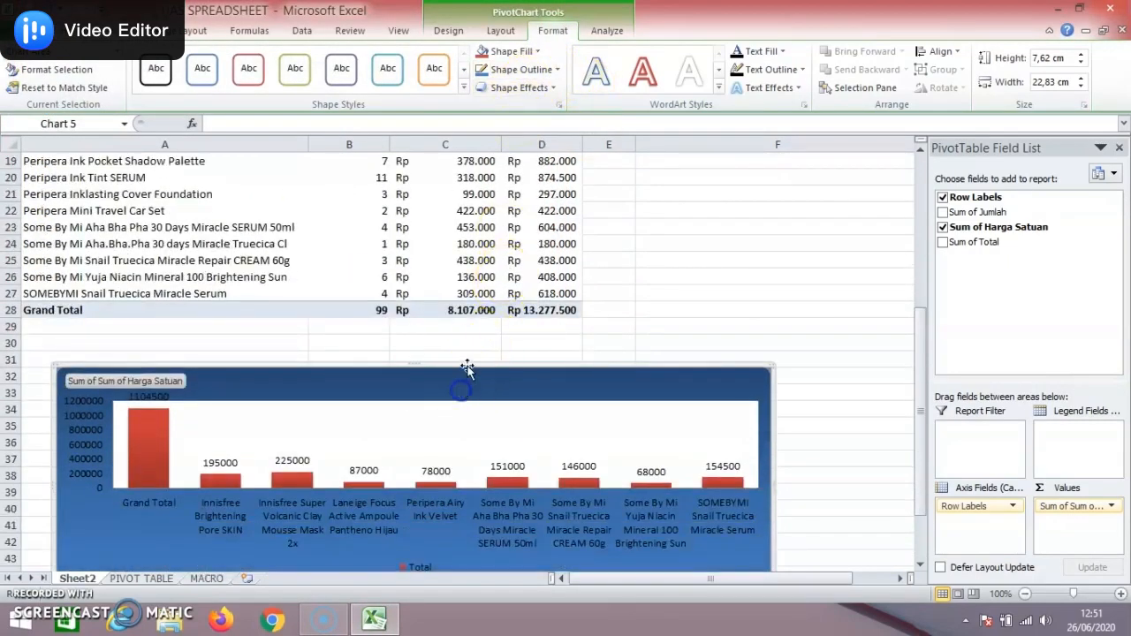
scroll(466, 370, "down", 2)
left_click(515, 51)
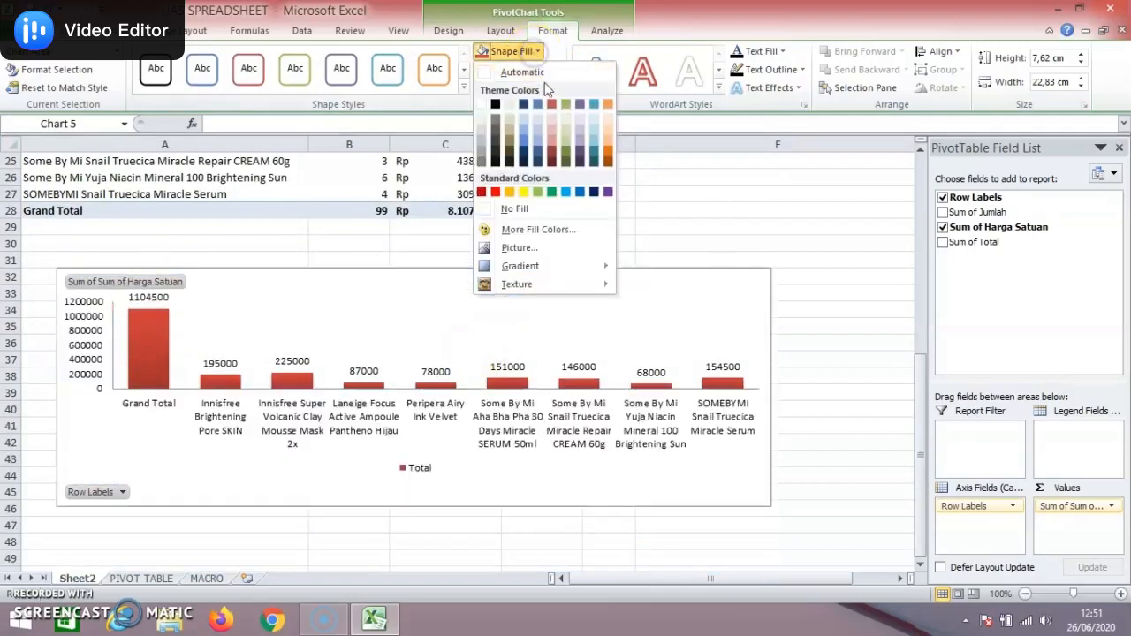
mouse_move(594, 292)
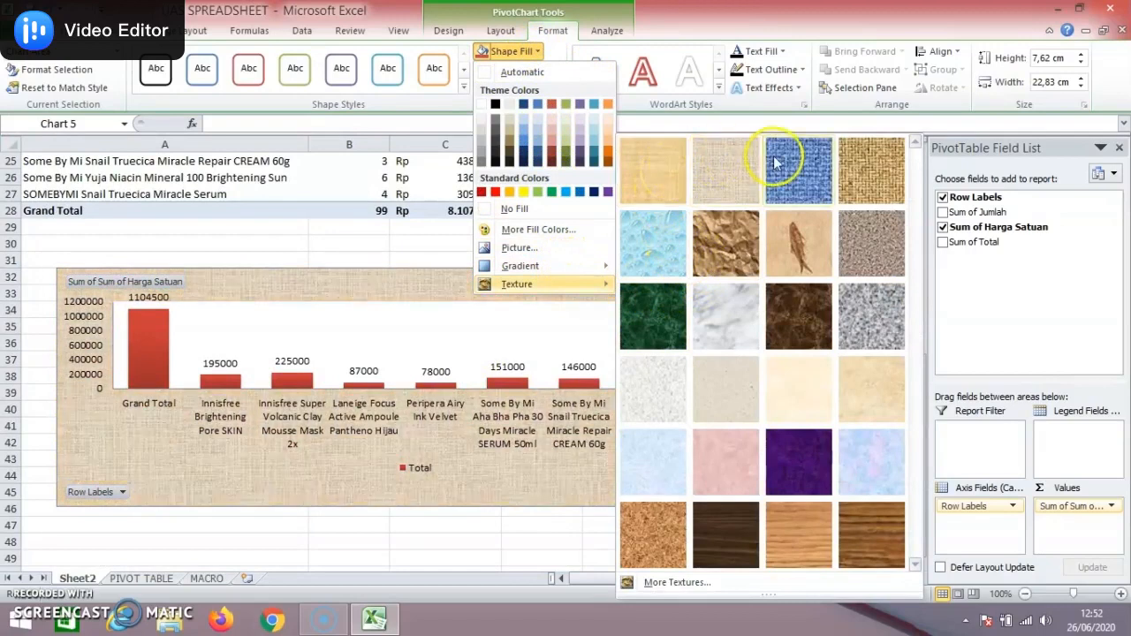
left_click(655, 157)
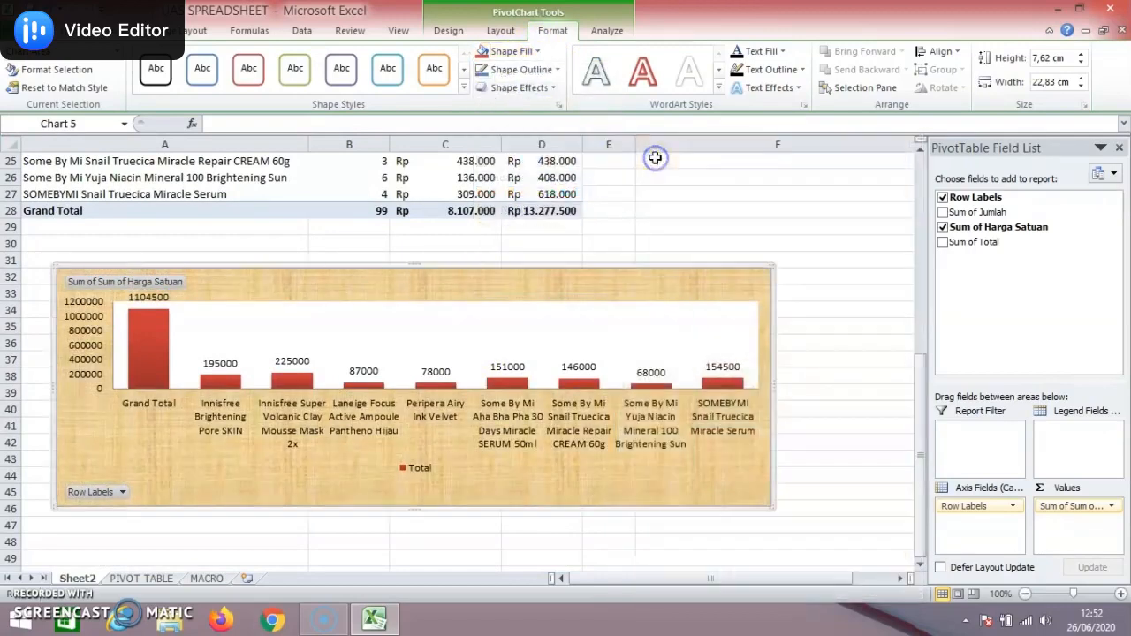
scroll(450, 389, "up", 6)
scroll(446, 402, "down", 6)
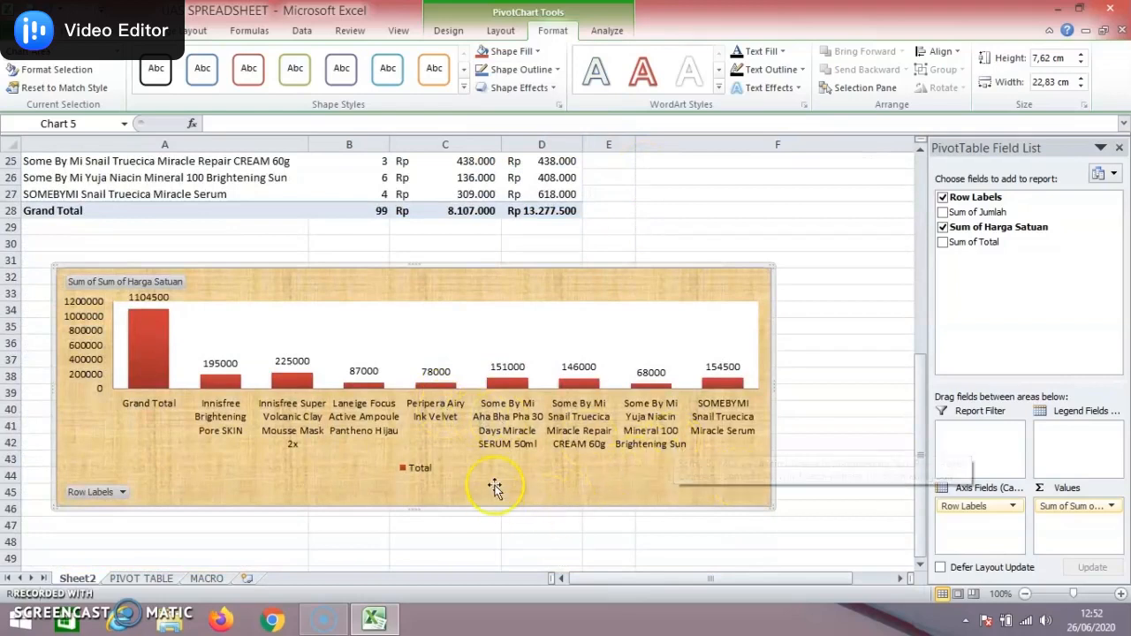